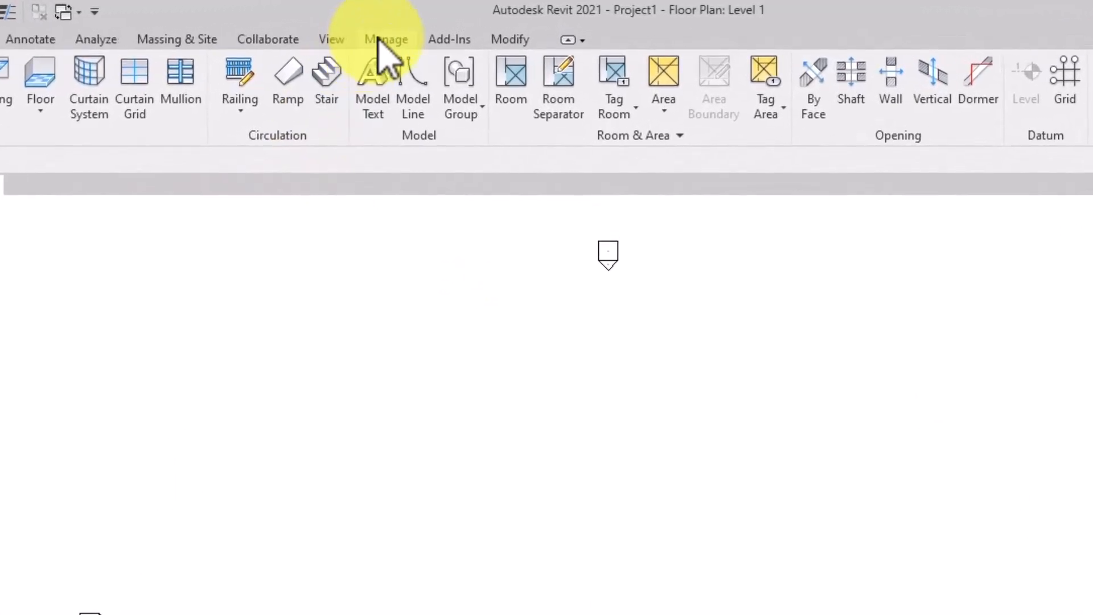
# - Open the Material Browser for the project and reposition its window
pyautogui.click(381, 40)
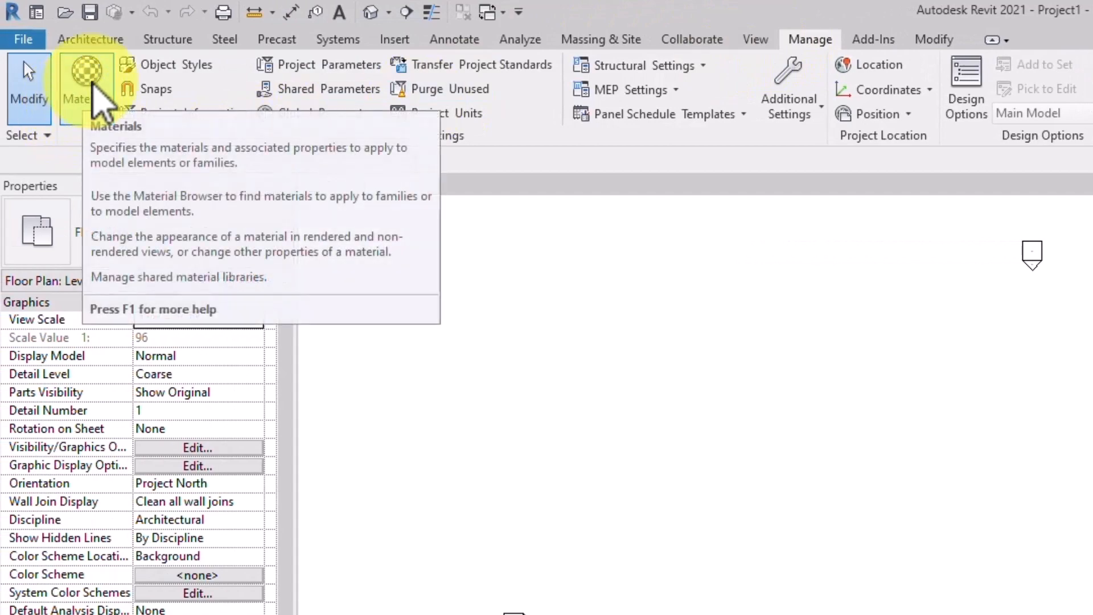
pyautogui.click(91, 85)
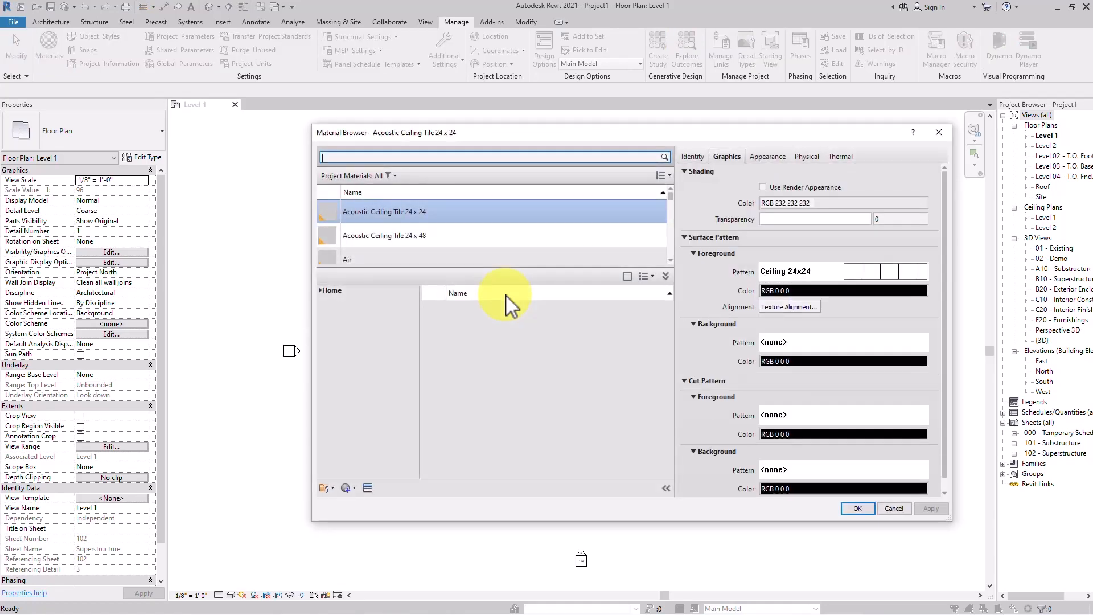
pyautogui.moveTo(568, 135); pyautogui.dragTo(502, 138)
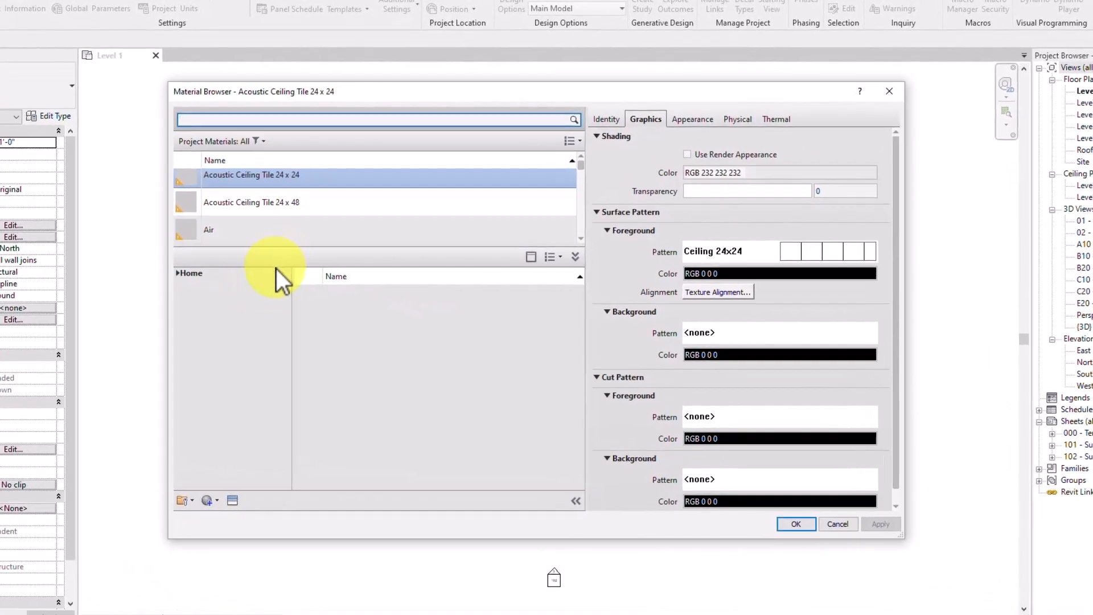
# - Enlarge and look through the project materials list, and collapse and restore the material libraries area
pyautogui.scroll(1, 268, 185)
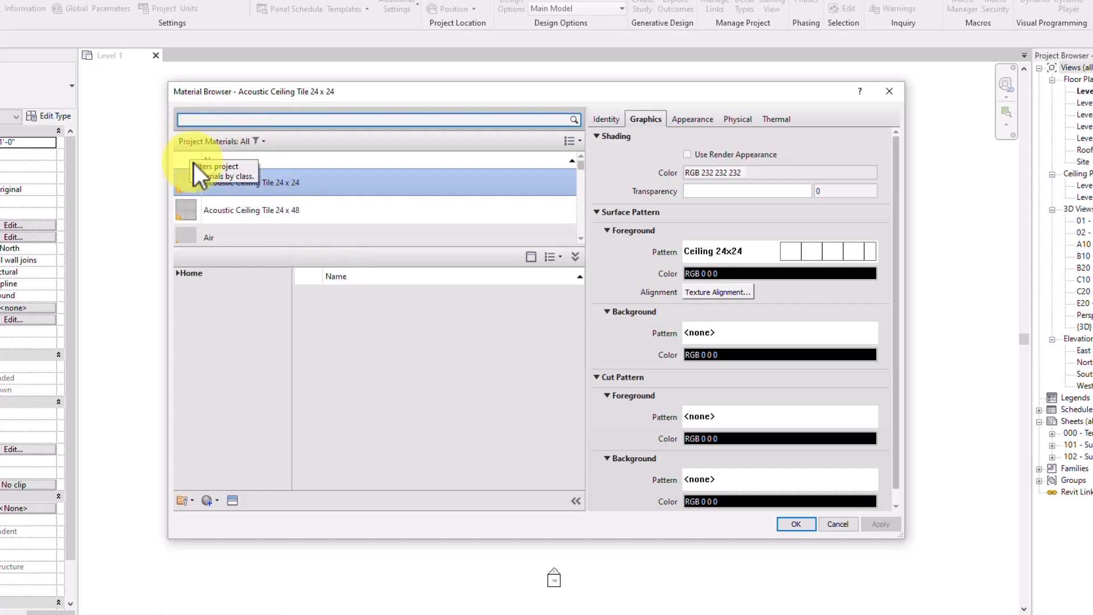
pyautogui.scroll(-1, 196, 188)
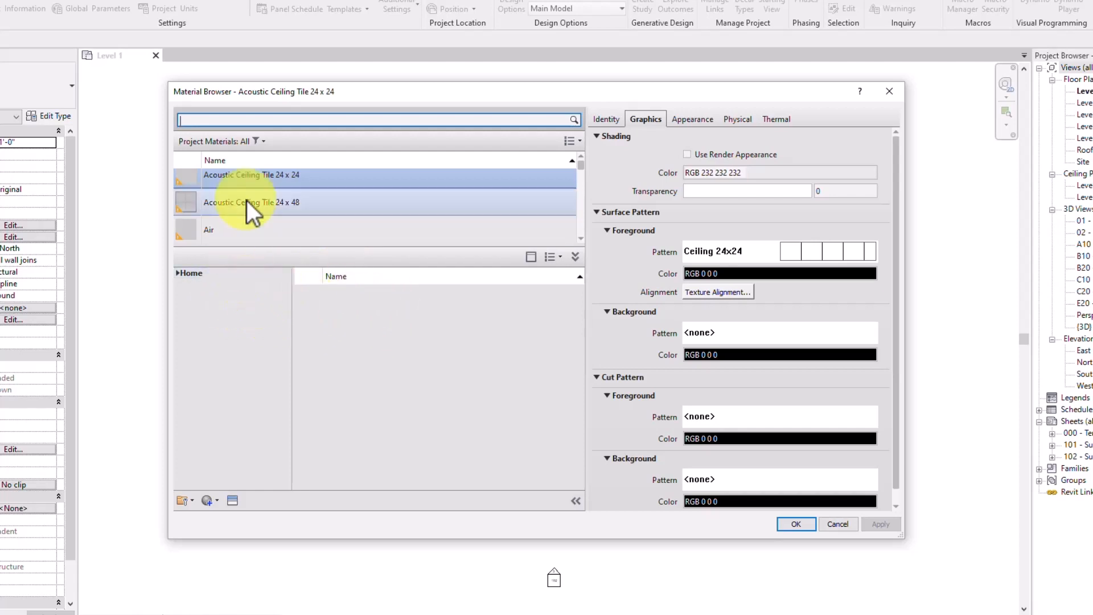
pyautogui.scroll(1, 227, 193)
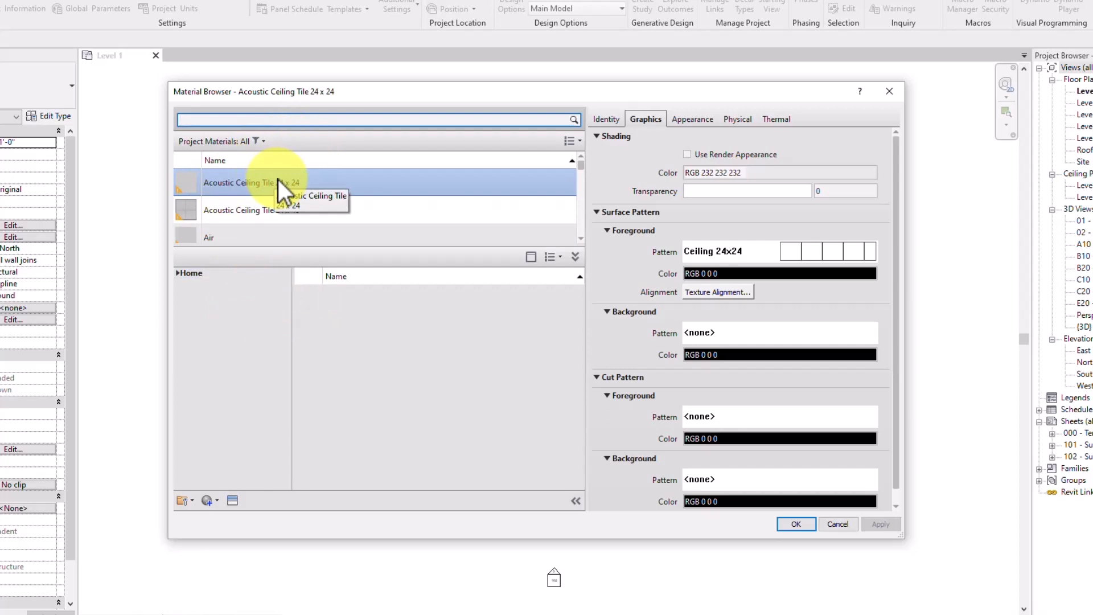
pyautogui.scroll(-1, 278, 179)
pyautogui.moveTo(300, 245); pyautogui.dragTo(296, 282)
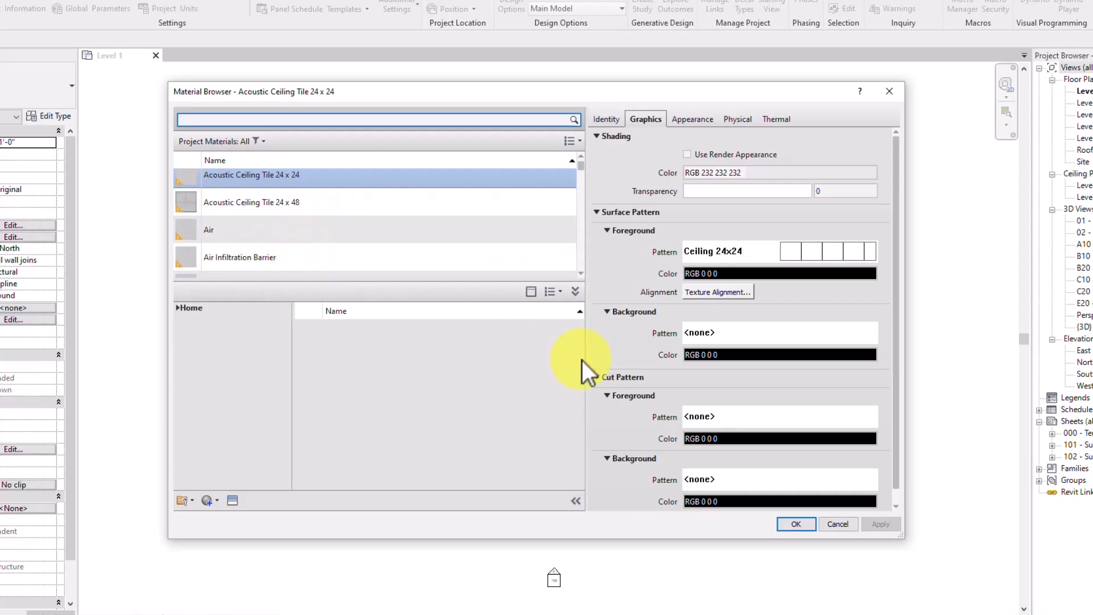
pyautogui.scroll(-2, 524, 256)
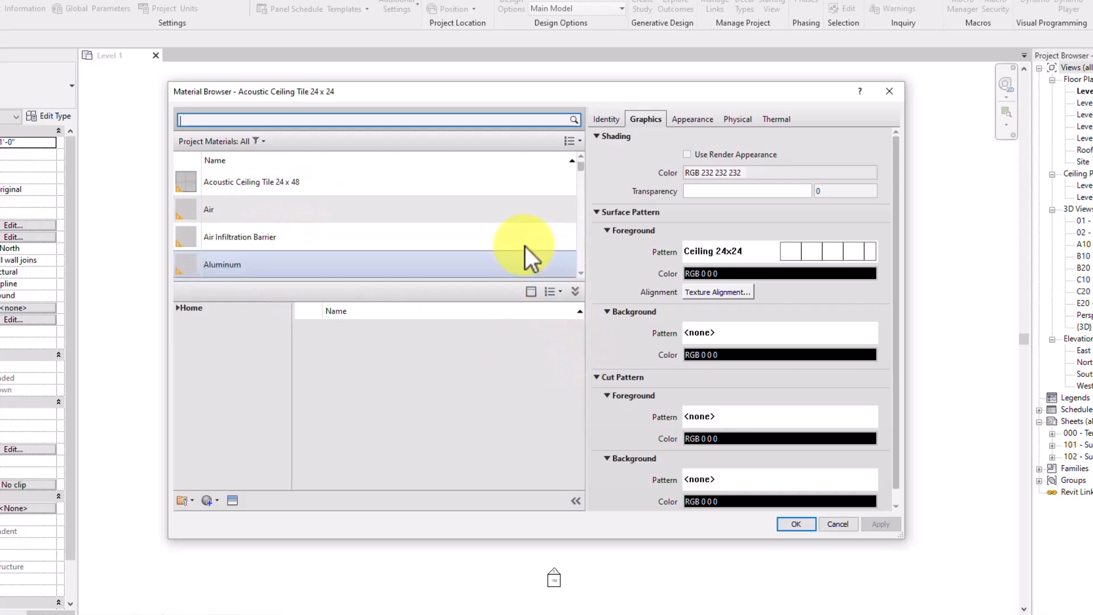
pyautogui.click(575, 291)
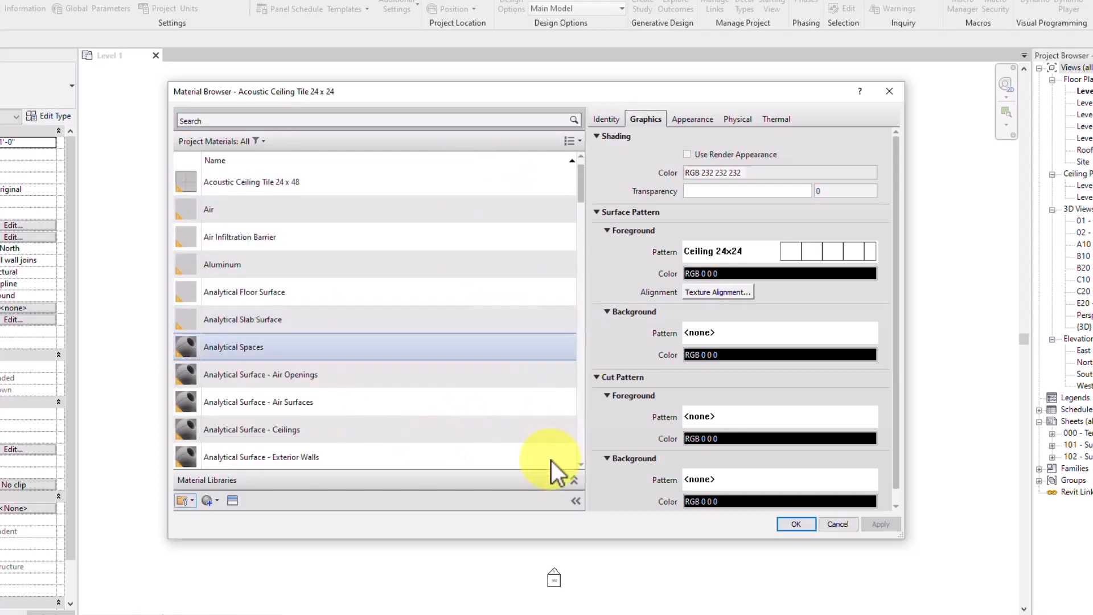
pyautogui.click(575, 481)
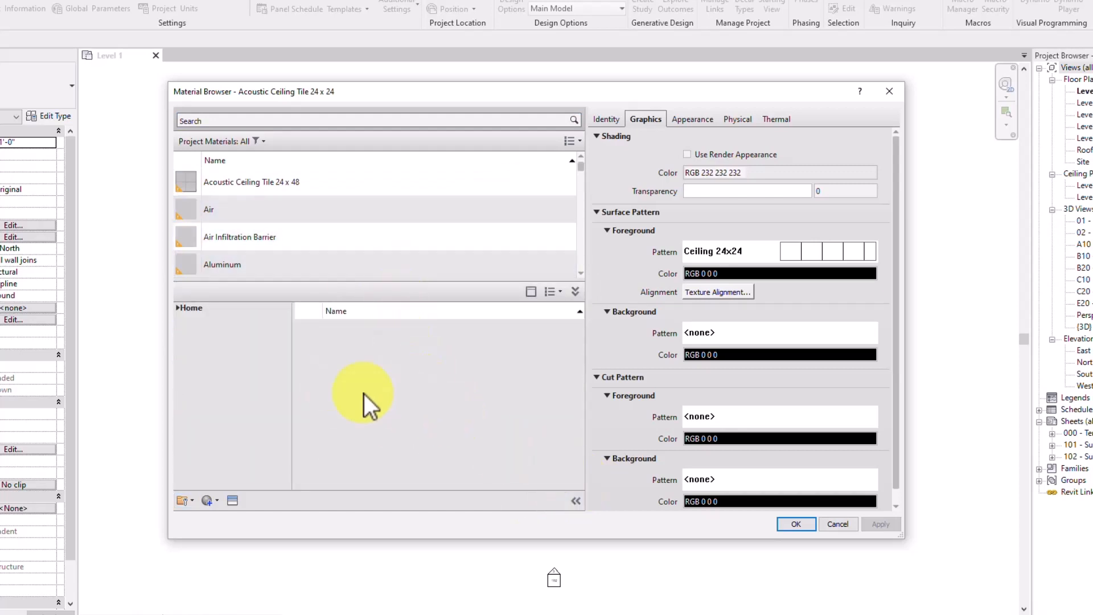
# - Expand the AEC Materials library and browse its Paint, Tile and Wood categories
pyautogui.click(180, 309)
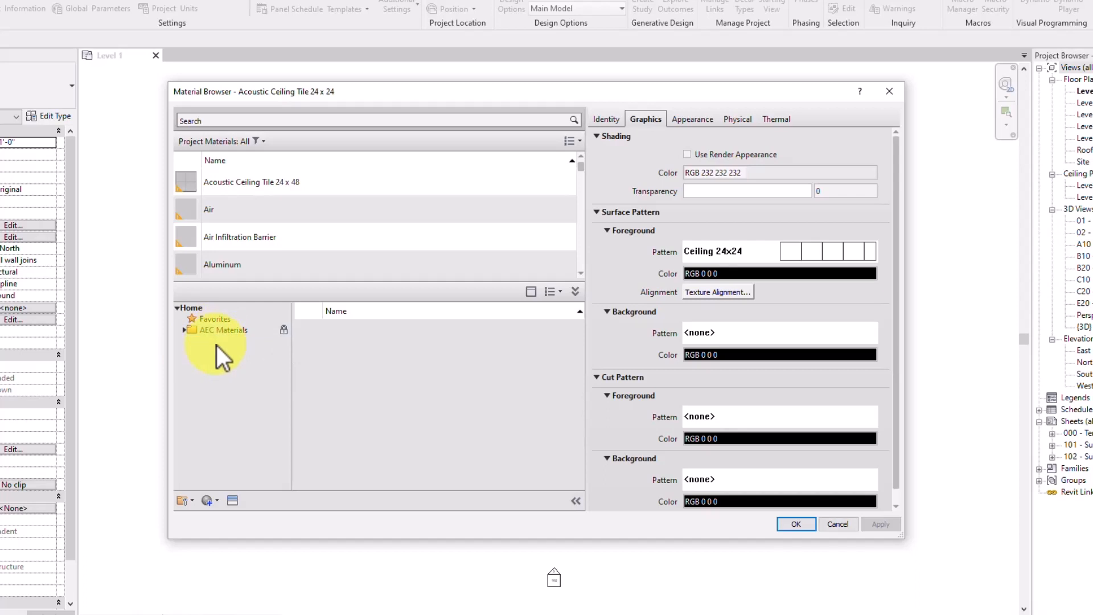
pyautogui.click(183, 334)
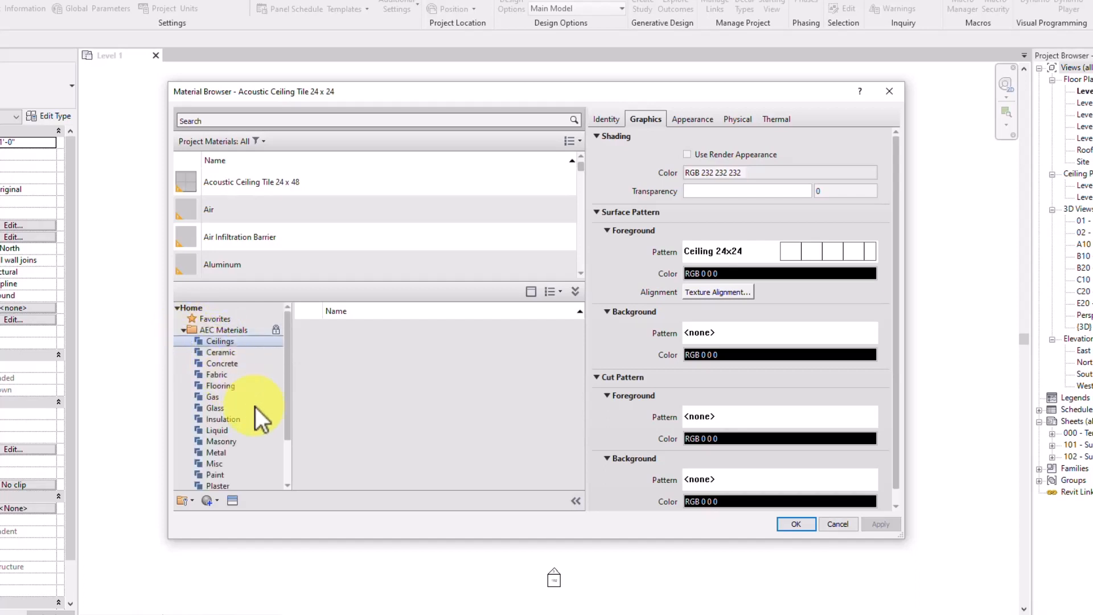
pyautogui.scroll(-2, 255, 406)
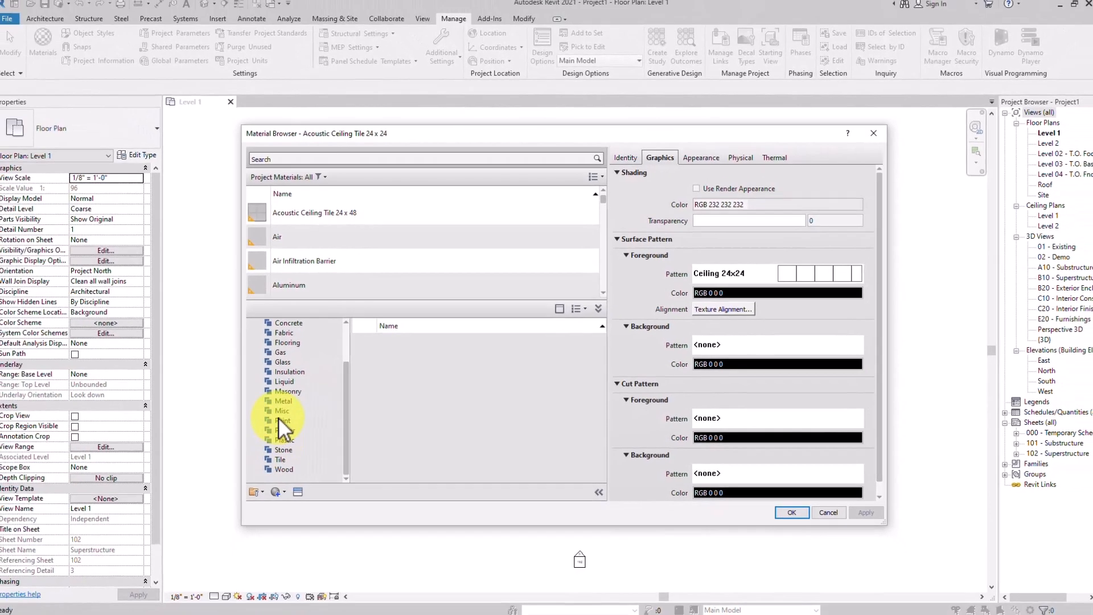
pyautogui.click(212, 418)
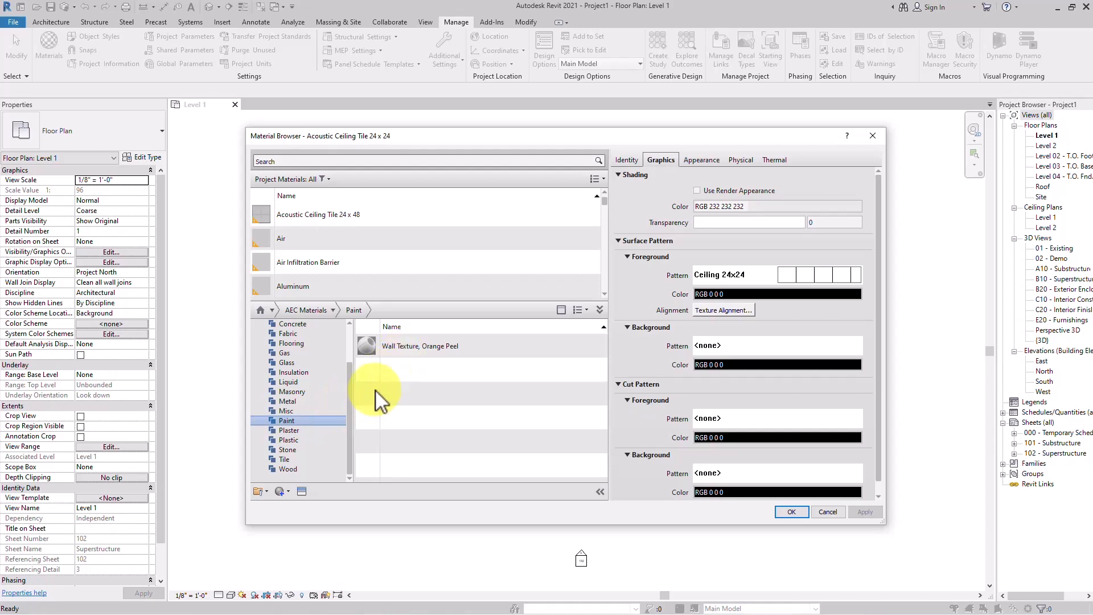
pyautogui.click(284, 459)
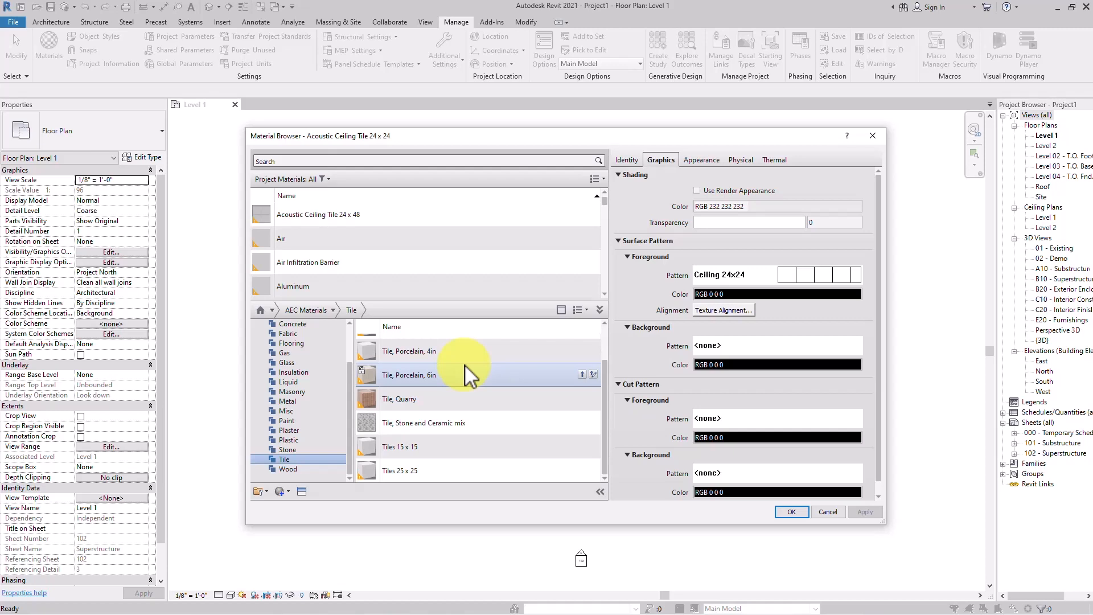
pyautogui.click(293, 468)
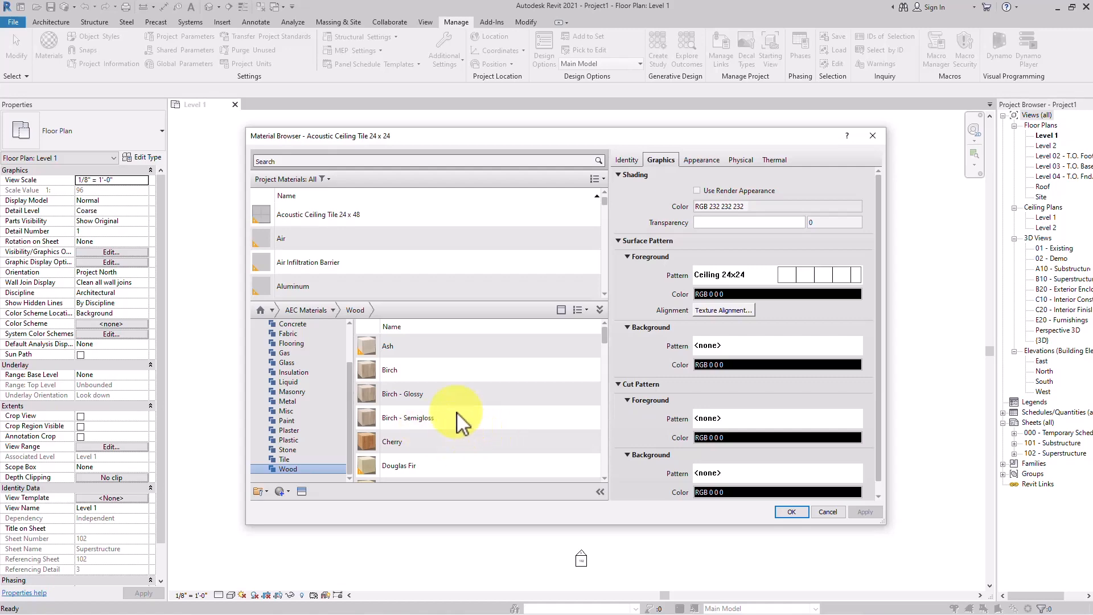
# - Add the library's Cherry wood material to the project materials, replacing the existing appearance of the same name
pyautogui.doubleClick(418, 438)
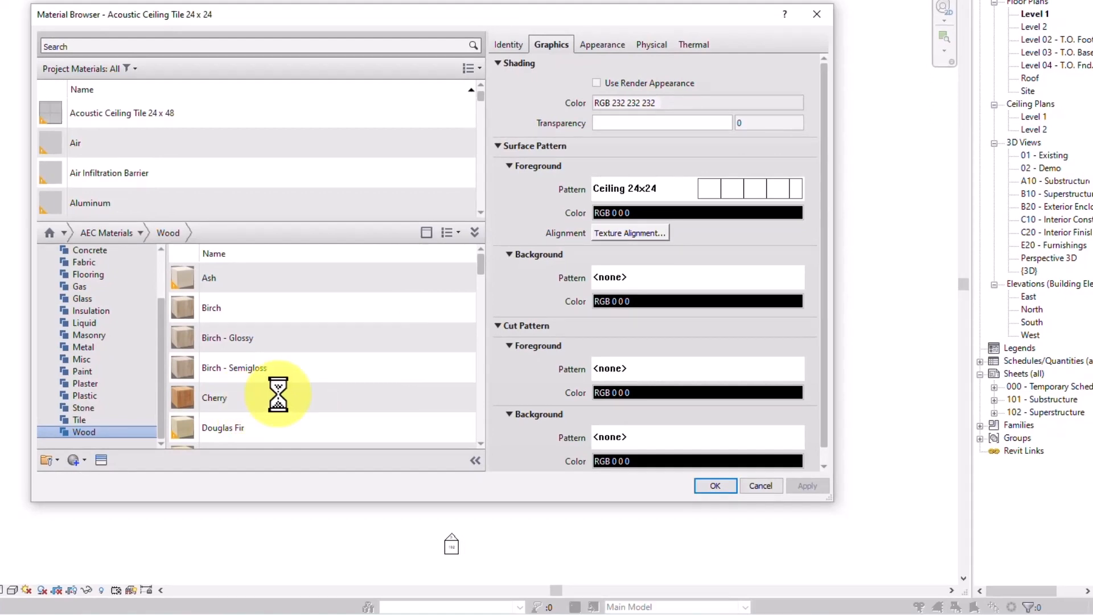
pyautogui.click(232, 402)
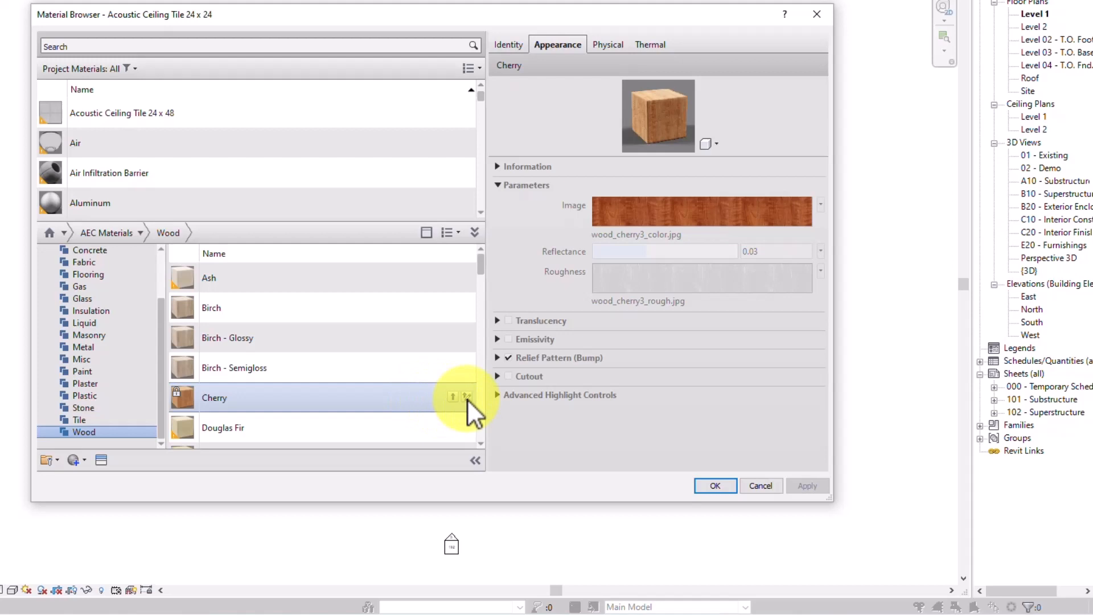
pyautogui.click(405, 425)
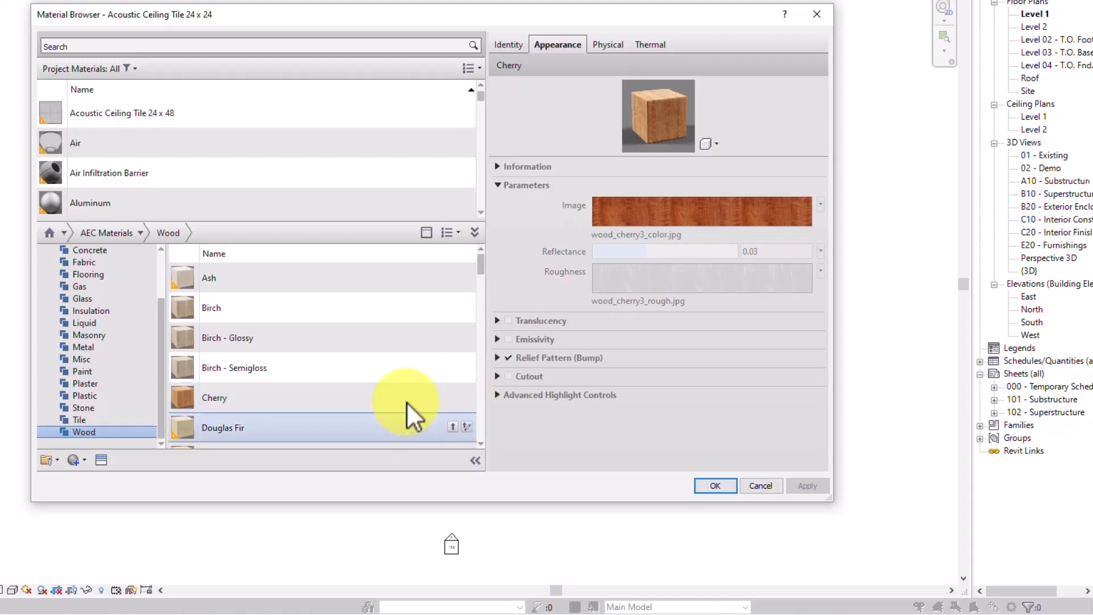
pyautogui.click(421, 398)
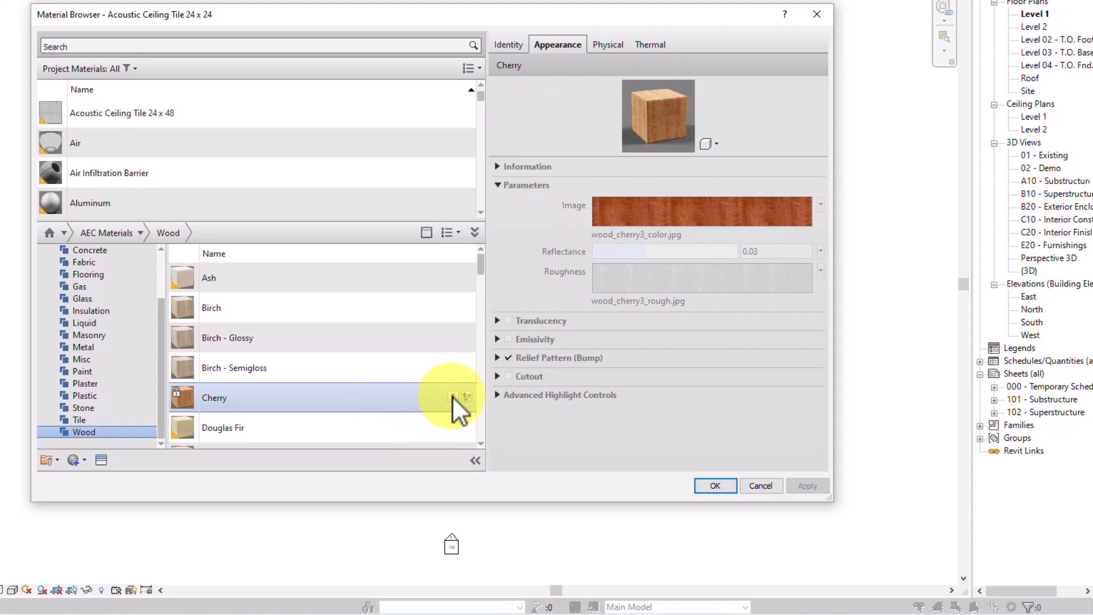
pyautogui.click(452, 396)
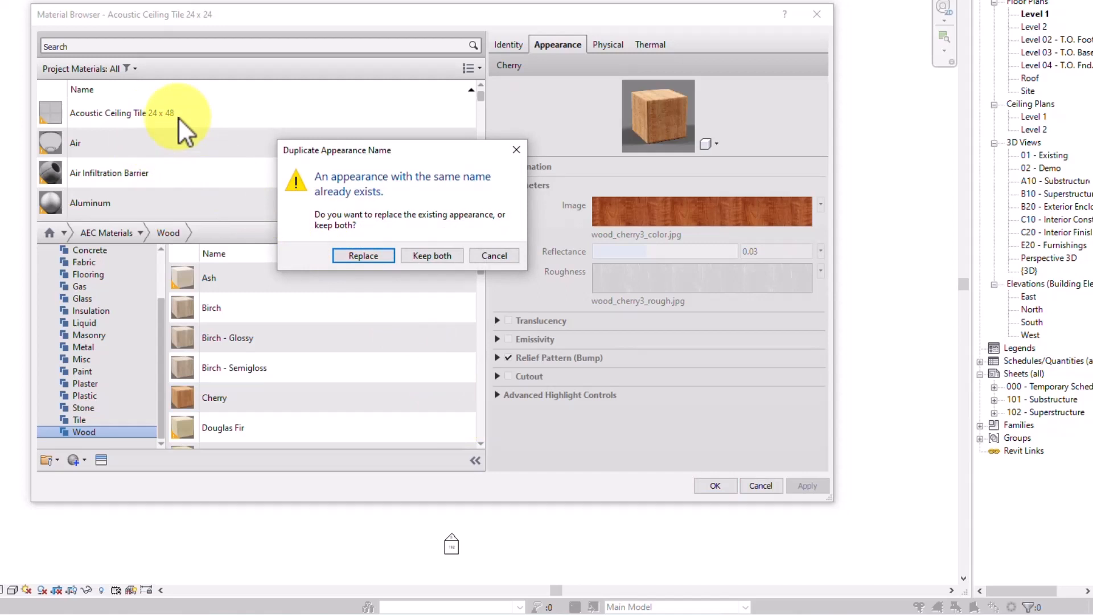
pyautogui.click(363, 256)
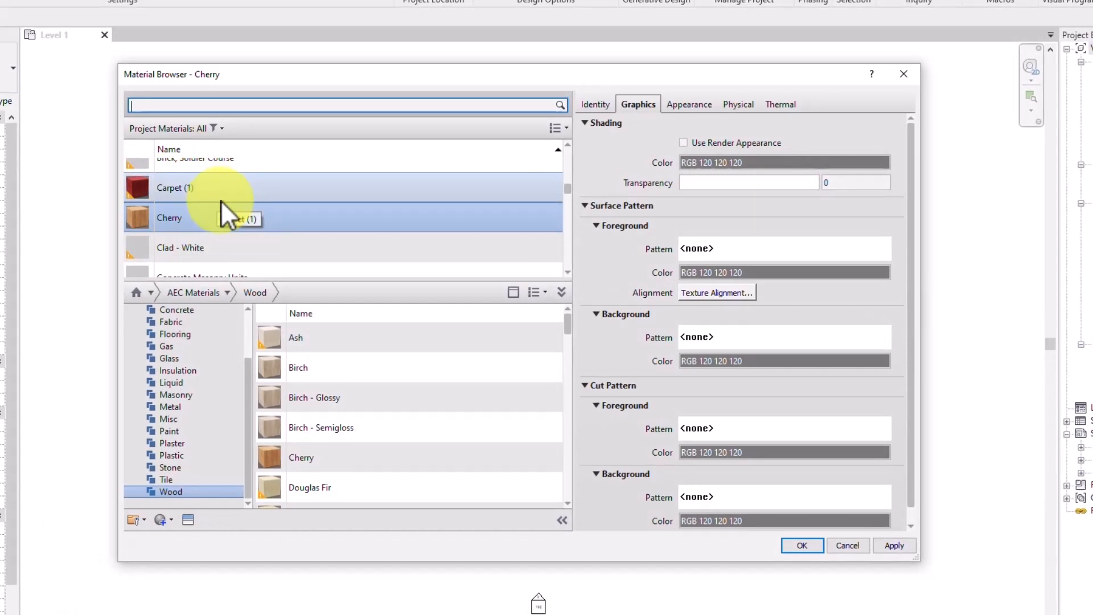
# - Add the Birch - Semigloss wood material to the project materials and display it in the editor
pyautogui.scroll(-1, 228, 245)
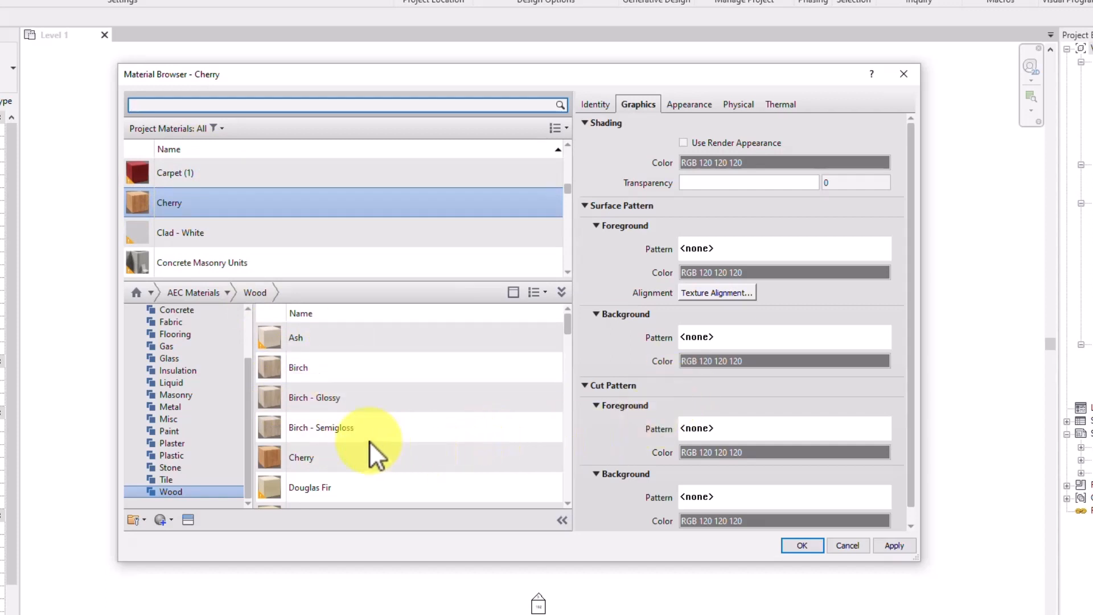
pyautogui.click(366, 460)
pyautogui.click(553, 456)
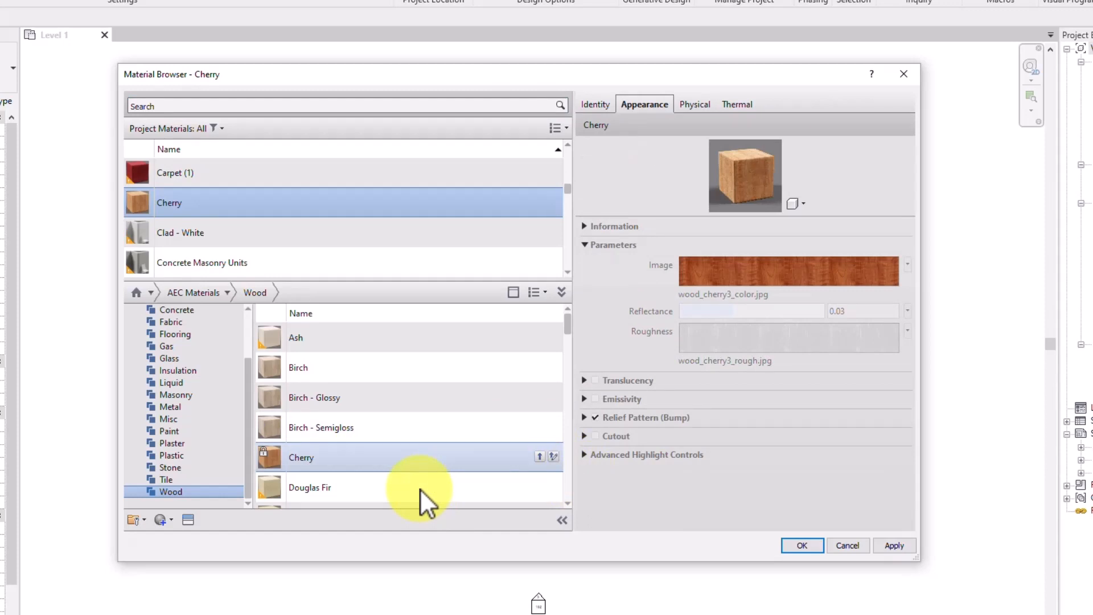
pyautogui.click(412, 436)
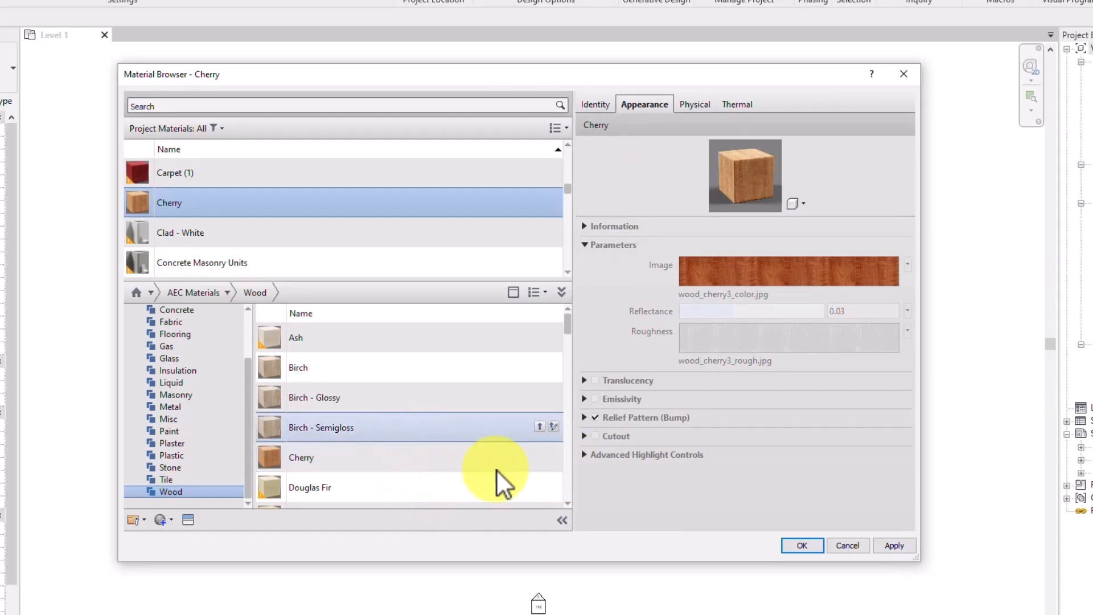
pyautogui.click(553, 427)
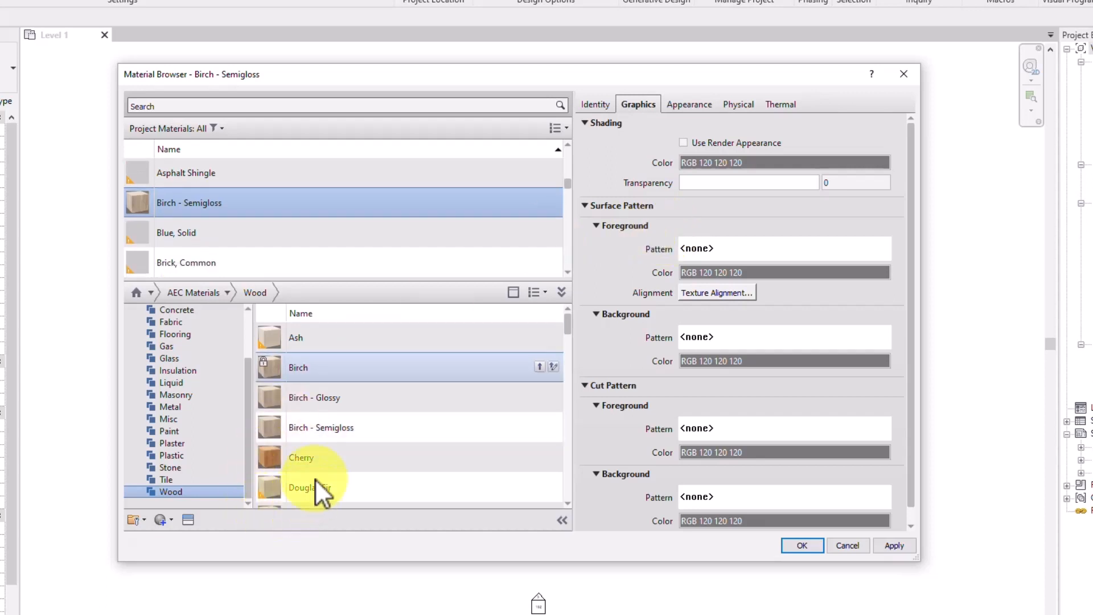
# - Examine the appearance and identity information of the Cherry material in the Wood library
pyautogui.click(318, 459)
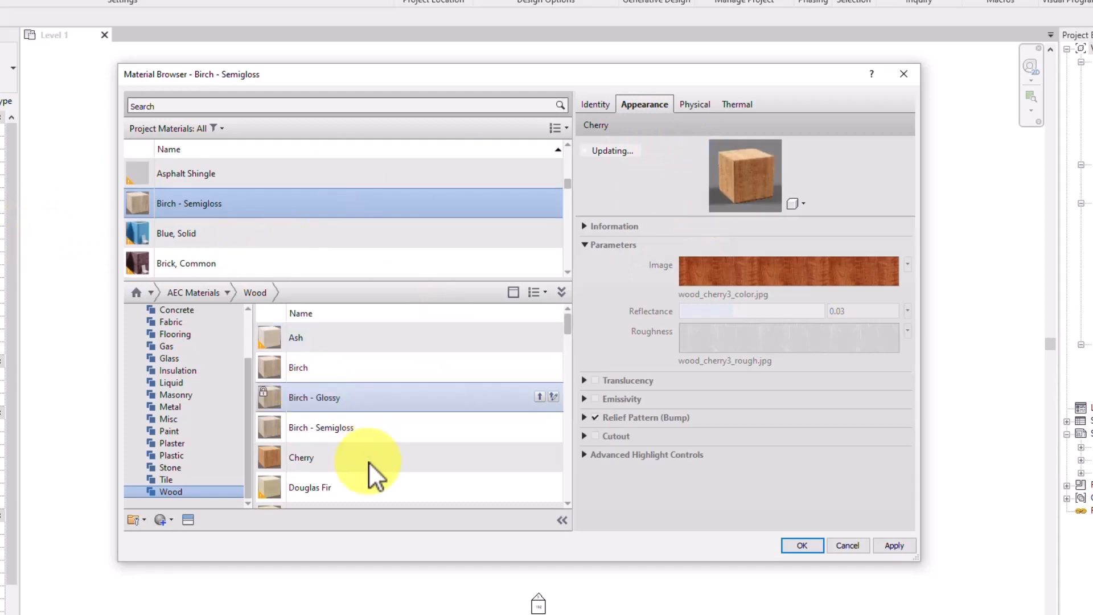
pyautogui.click(317, 458)
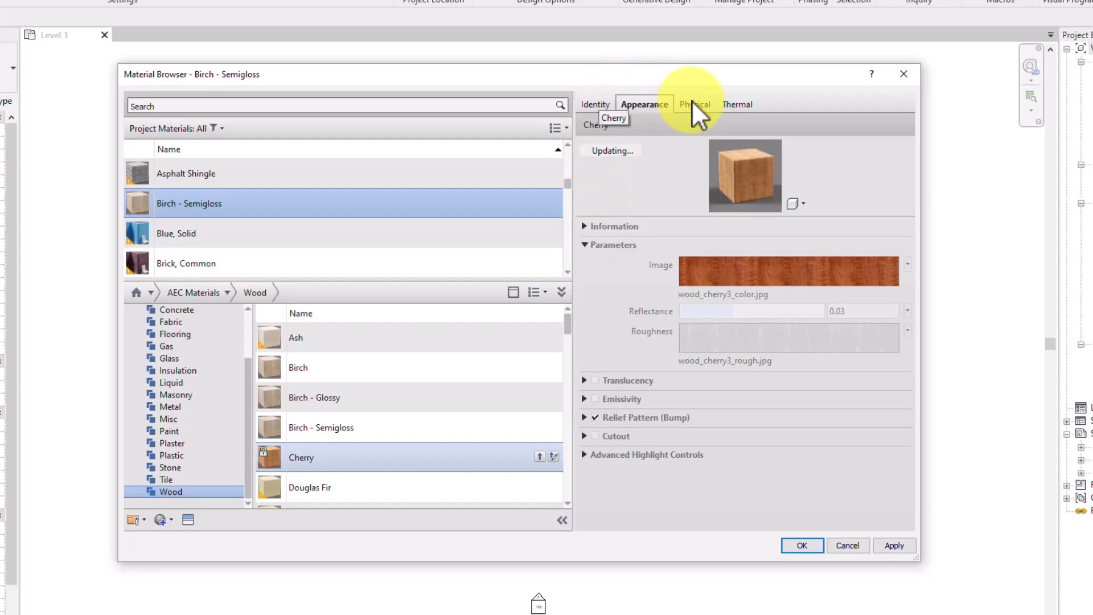
pyautogui.click(595, 104)
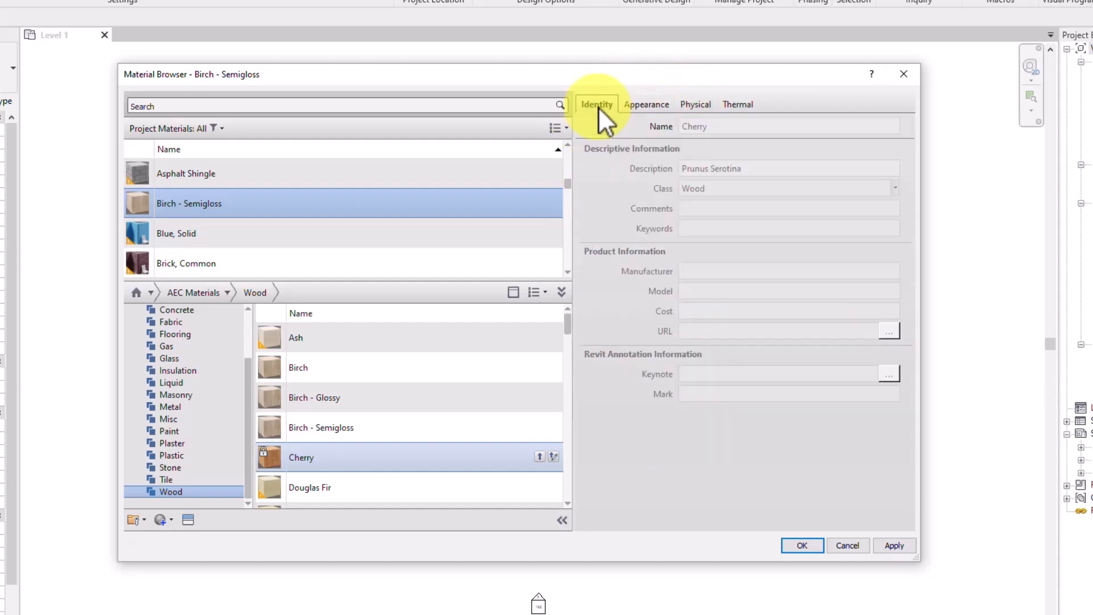
pyautogui.click(337, 463)
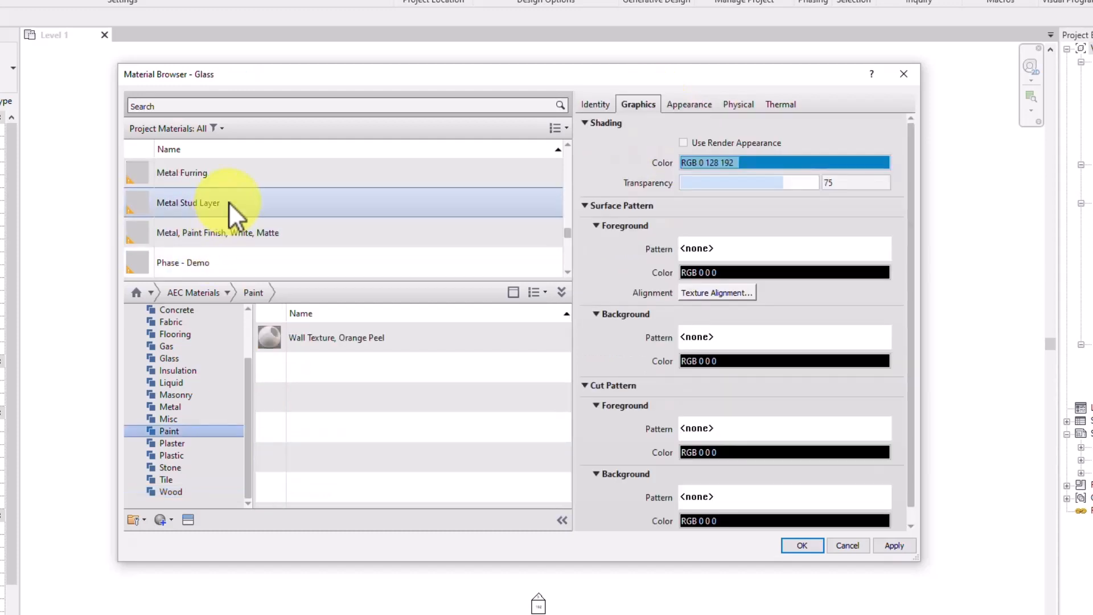
# - Add Aluminum 1100-O from the library's Metal category to the project materials and display it in the editor
pyautogui.click(178, 410)
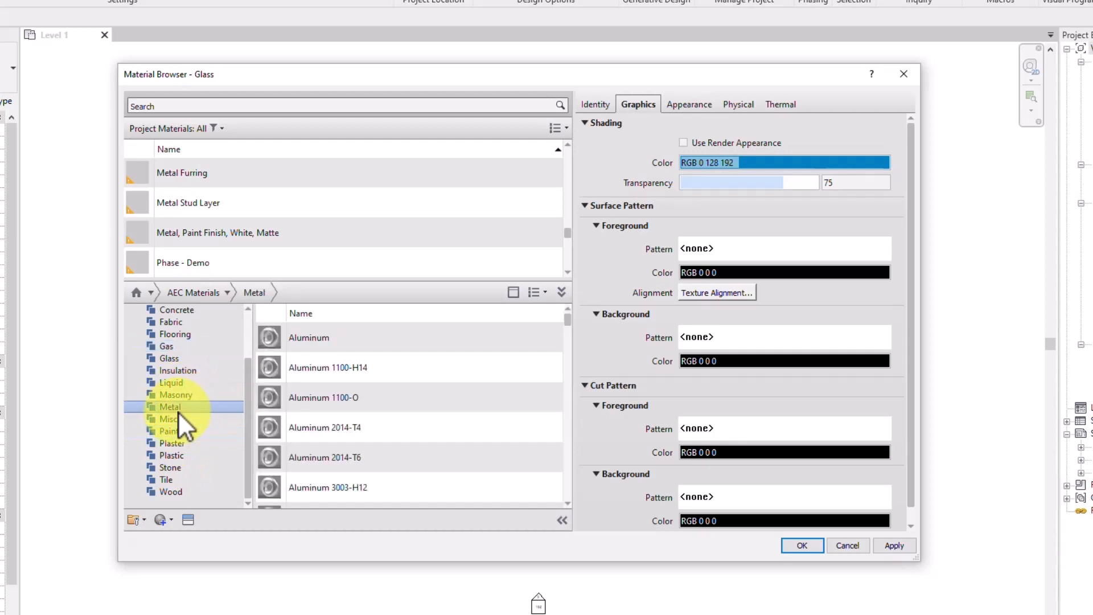
pyautogui.click(329, 398)
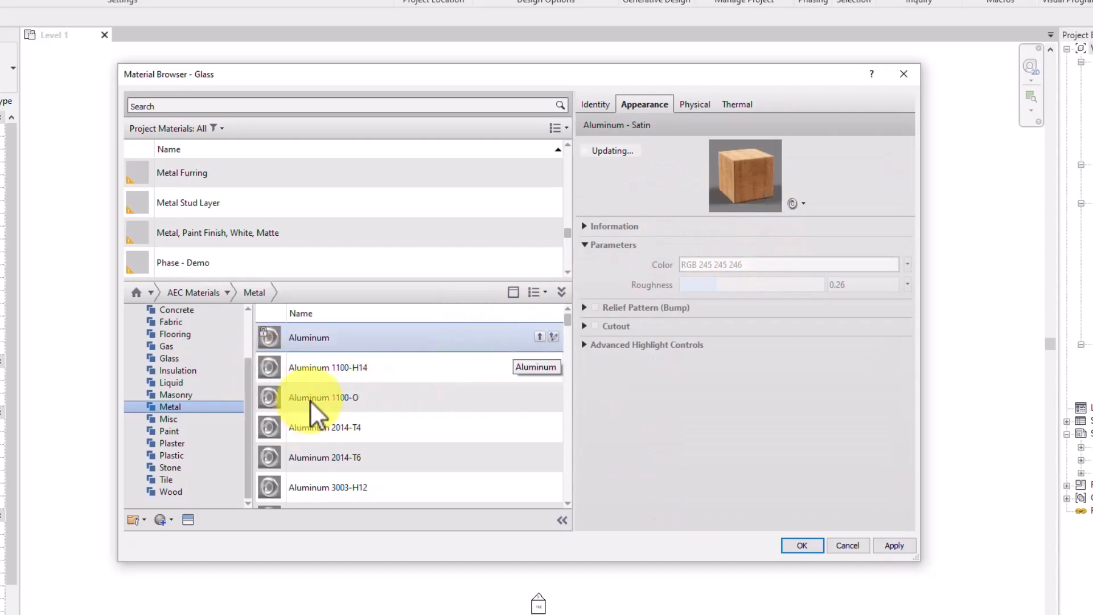
pyautogui.click(555, 396)
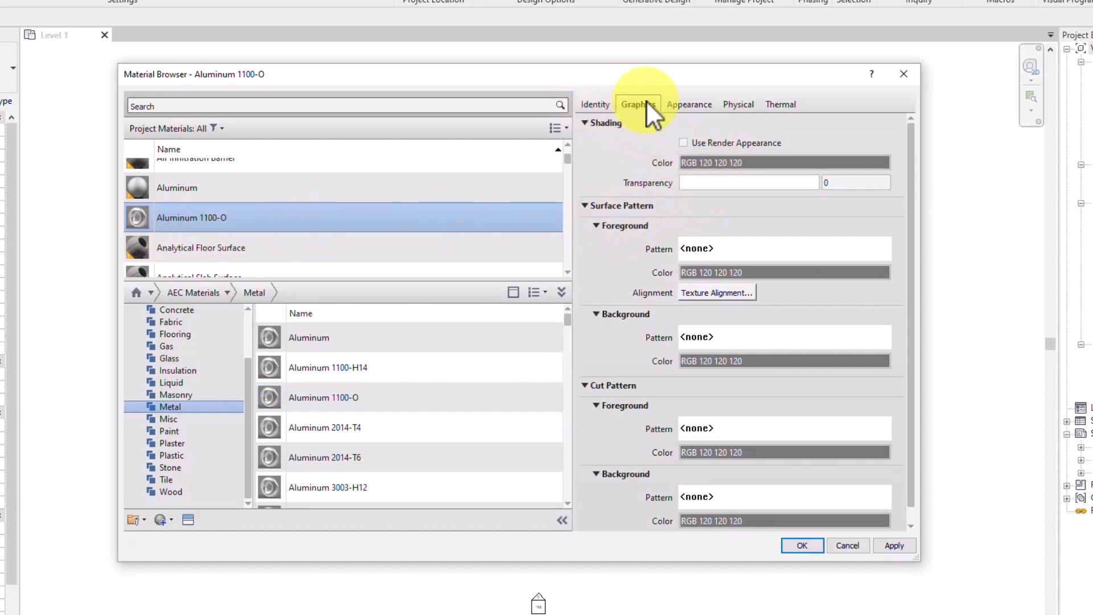
# - Examine the descriptive and product information of Aluminum 1100-O, keeping its class set to Metal
pyautogui.click(596, 106)
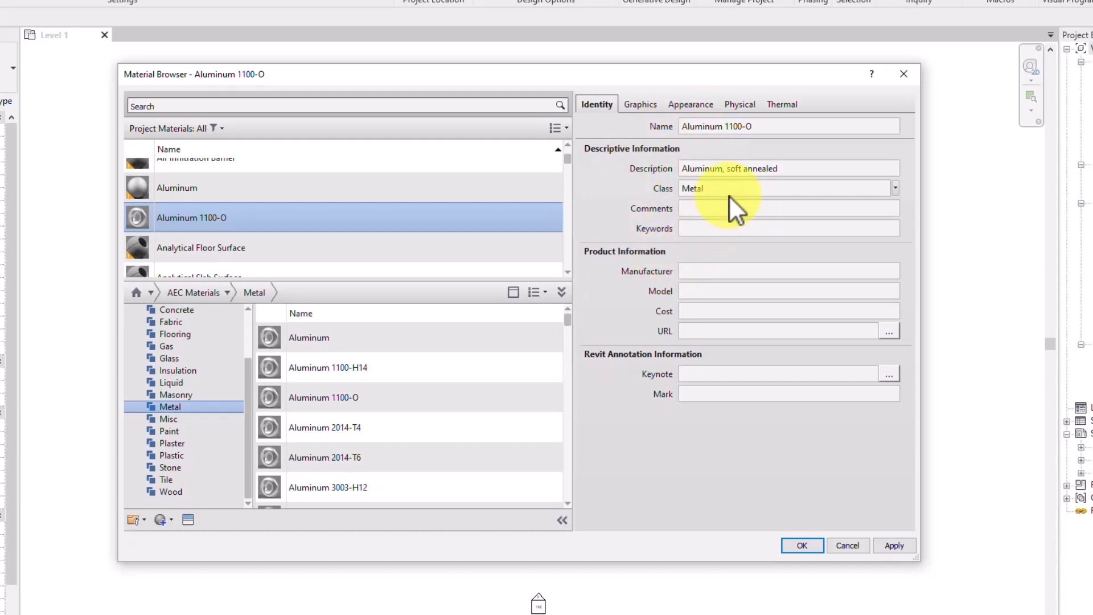
pyautogui.click(805, 170)
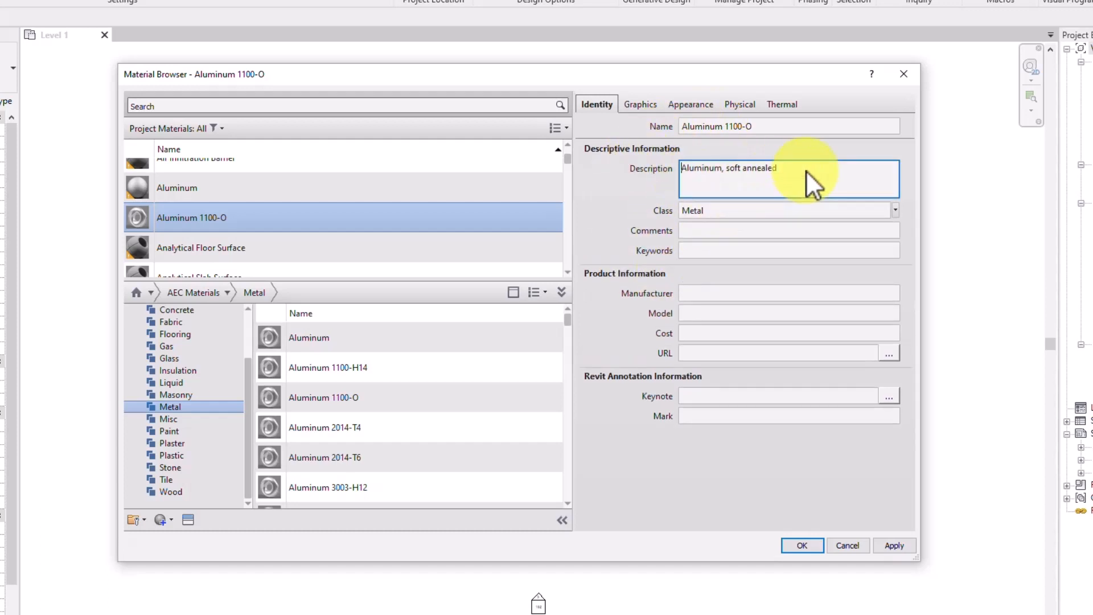
pyautogui.click(895, 210)
pyautogui.click(893, 210)
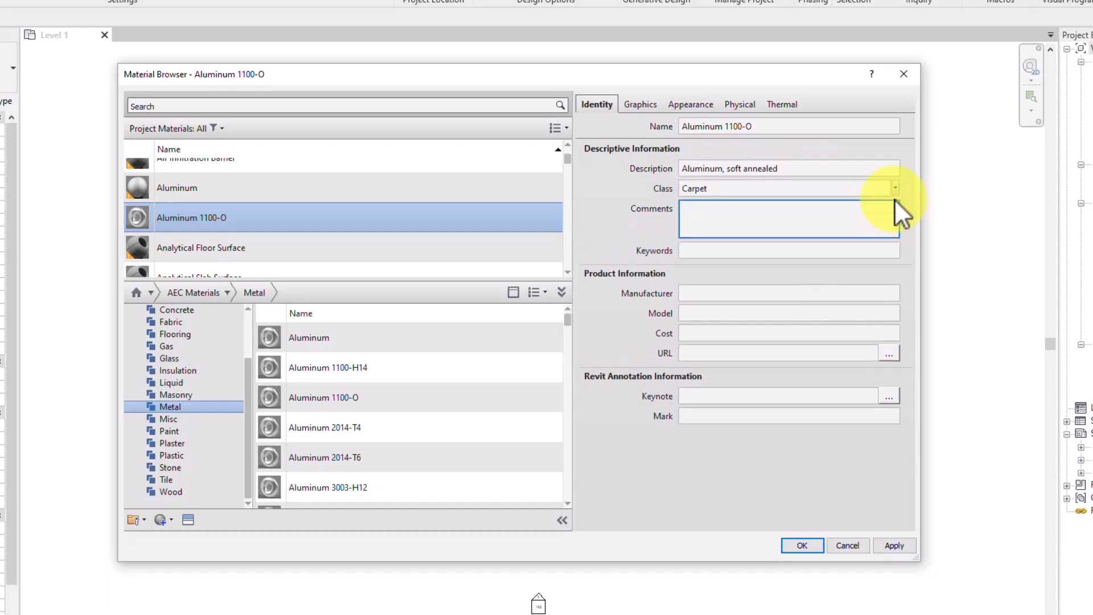
pyautogui.click(895, 189)
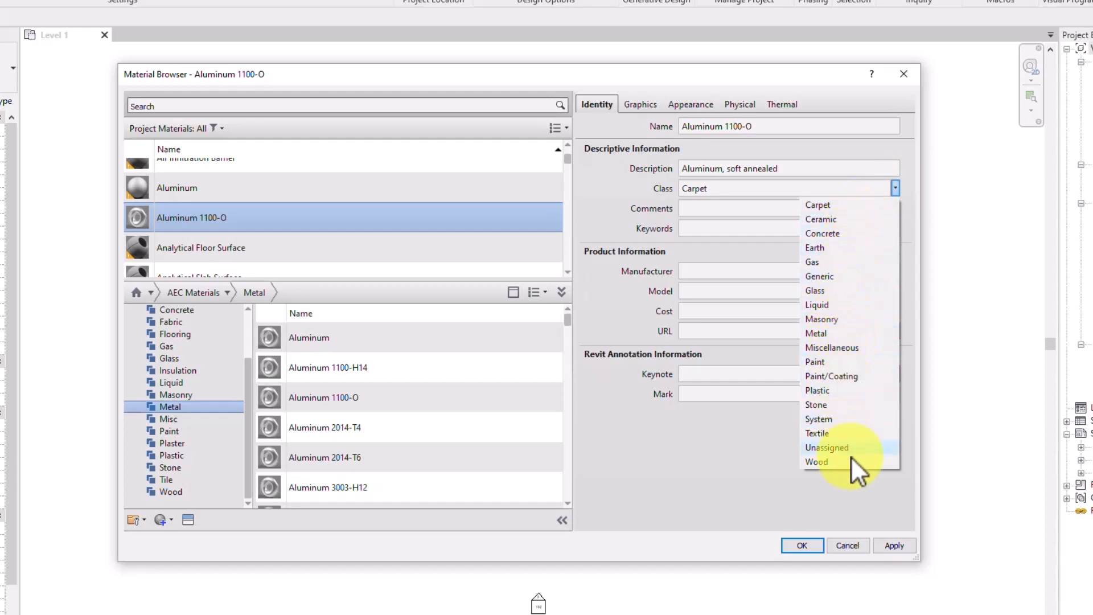
pyautogui.click(843, 333)
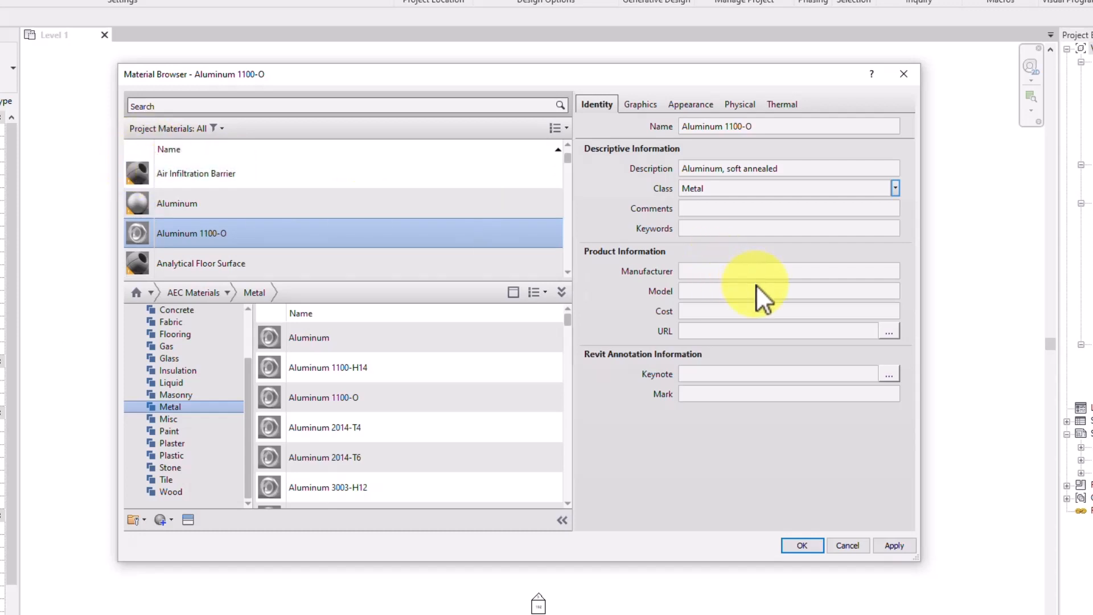
pyautogui.click(726, 229)
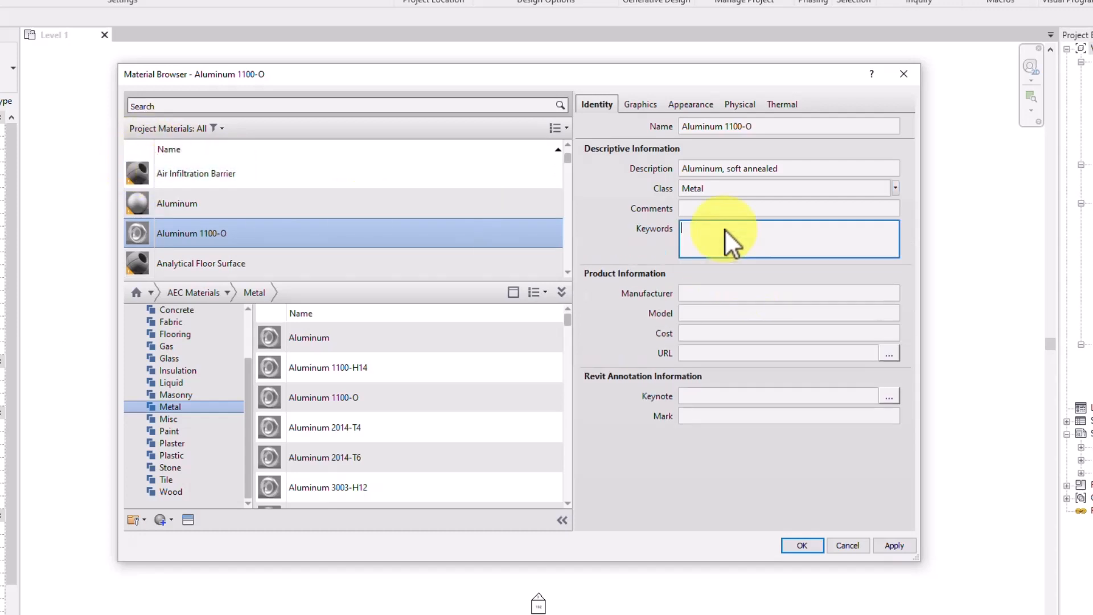
pyautogui.click(703, 295)
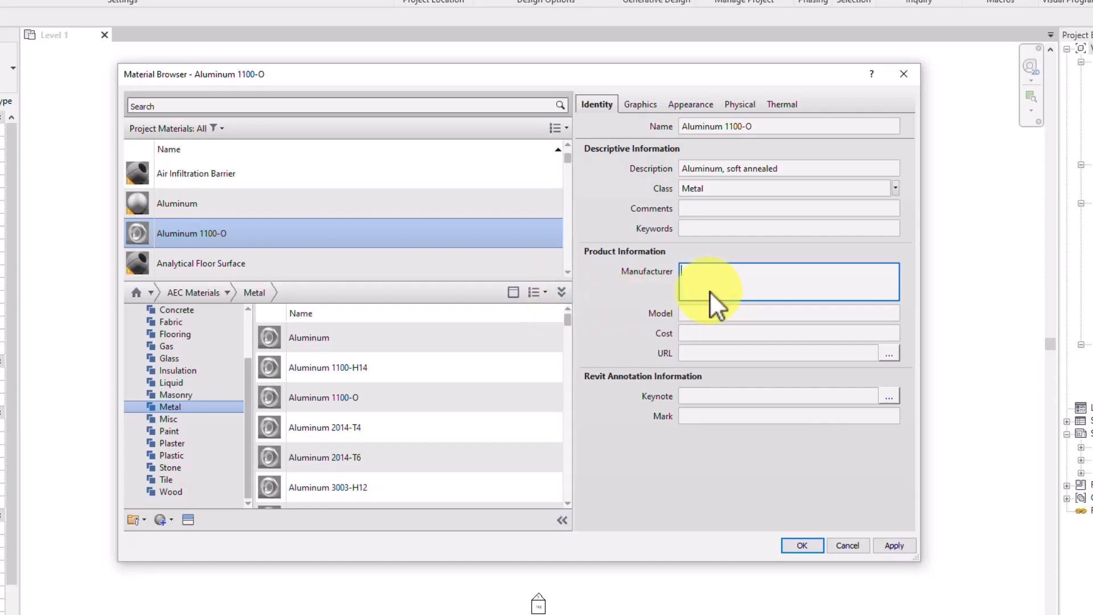
# - Compare the graphics settings of Aluminum 1100-O with its render appearance settings
pyautogui.click(645, 103)
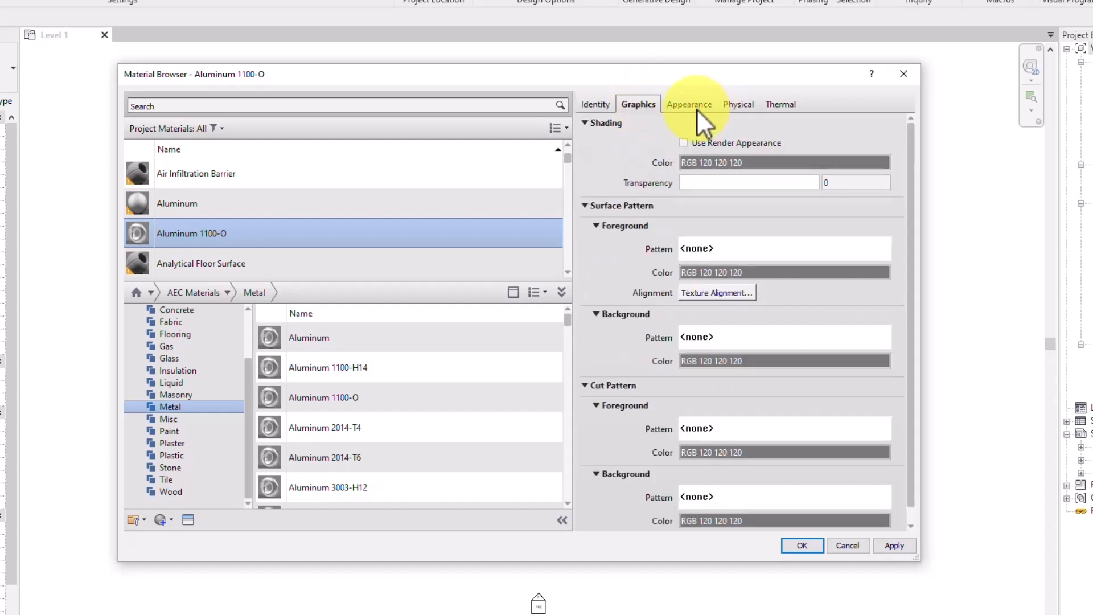
pyautogui.click(697, 108)
pyautogui.click(637, 107)
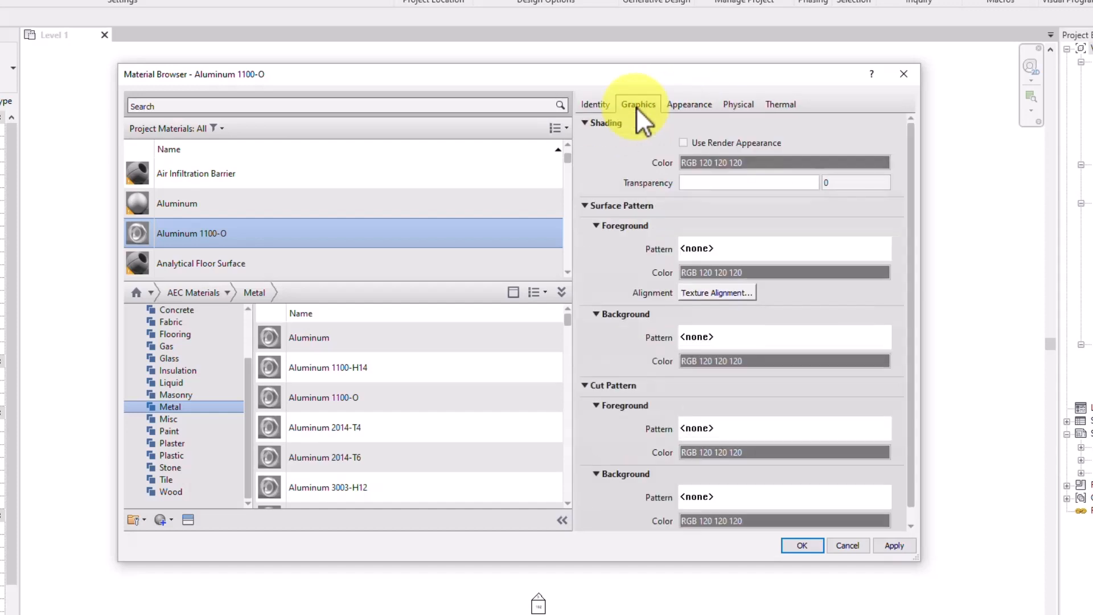
pyautogui.click(689, 103)
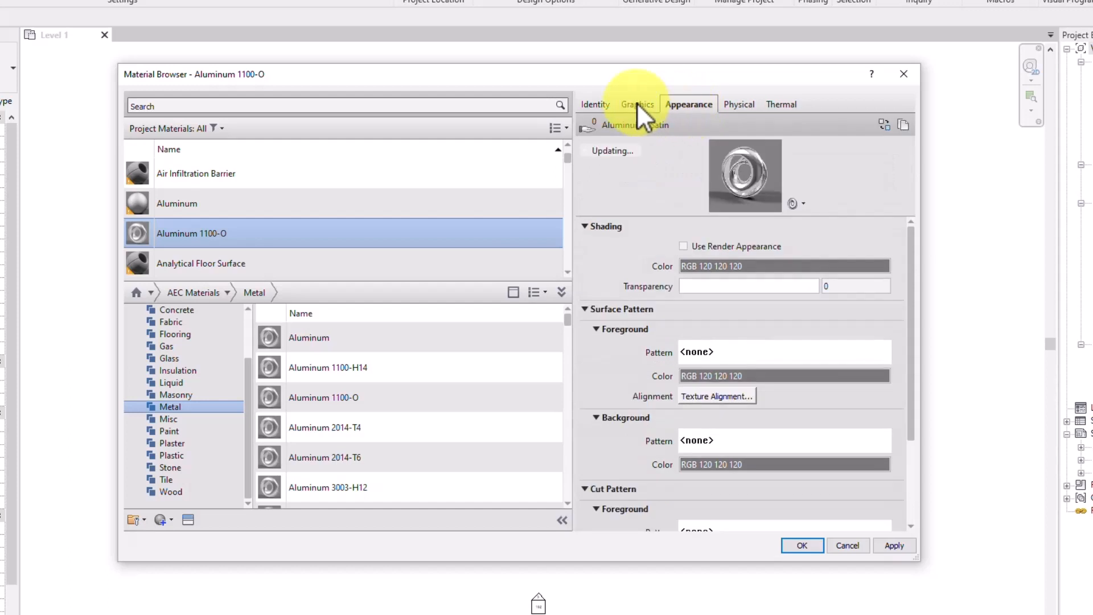
pyautogui.click(637, 102)
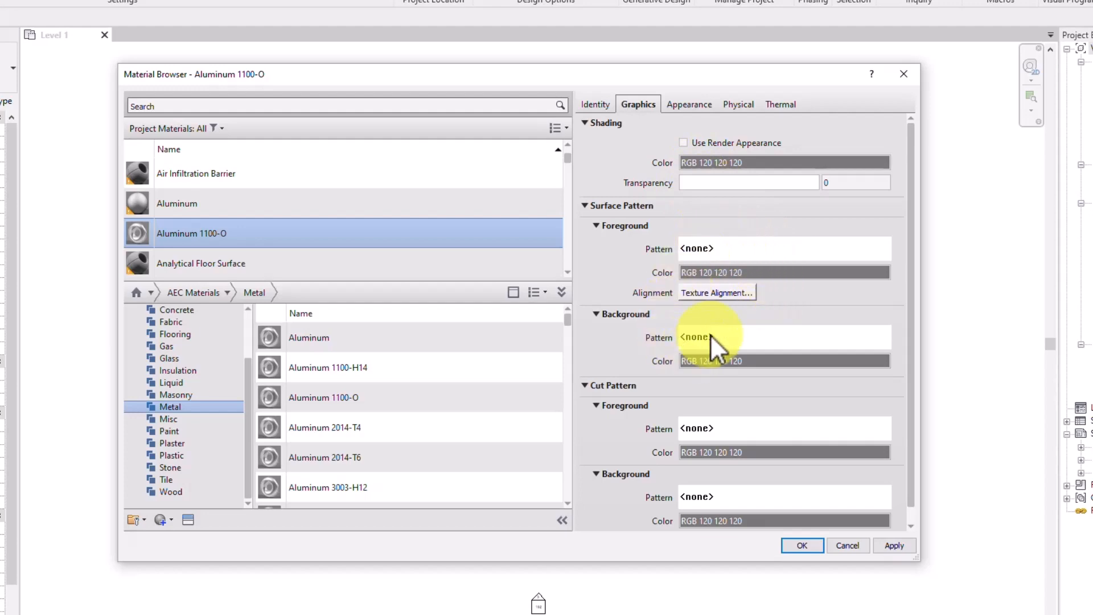
pyautogui.moveTo(299, 75)
pyautogui.mouseDown()
pyautogui.moveTo(582, 101)
pyautogui.moveTo(330, 101)
pyautogui.moveTo(254, 65)
pyautogui.mouseUp()
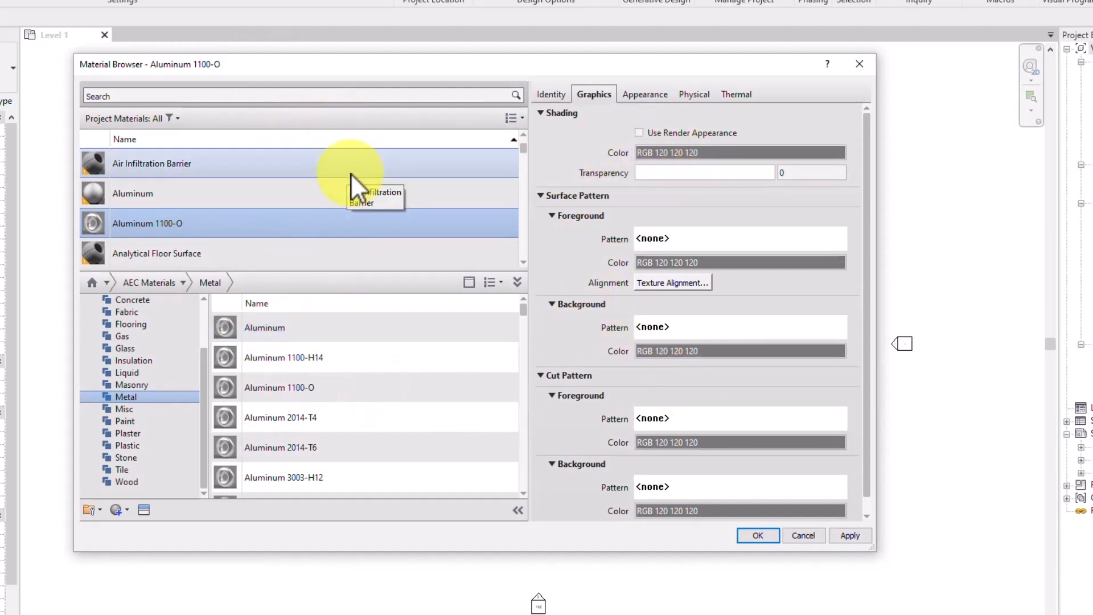
pyautogui.click(646, 94)
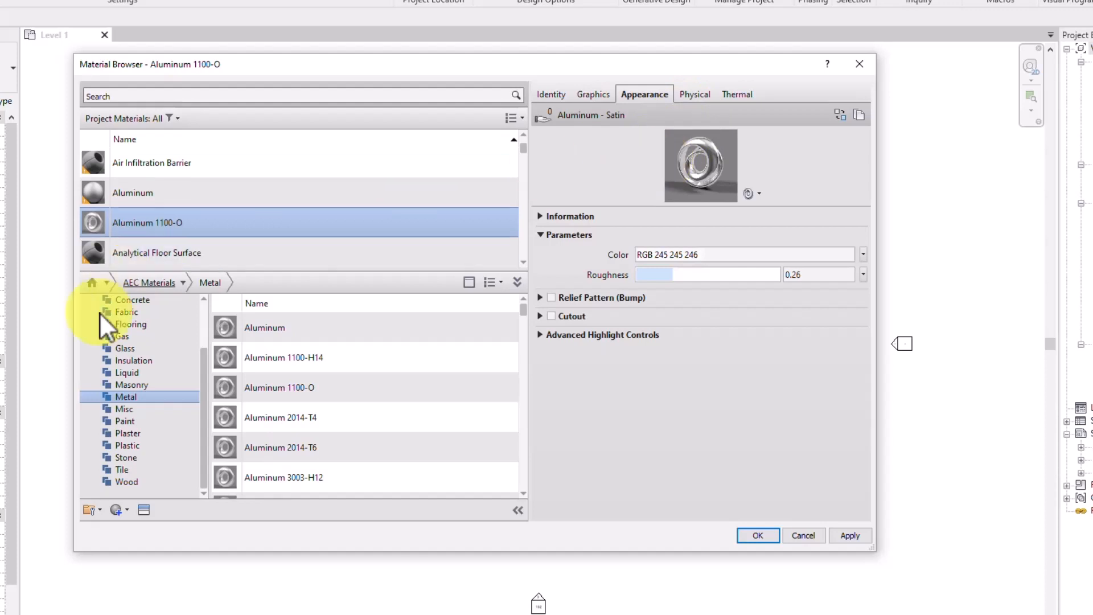
# - Add Glulam 36c from the library's Wood category to the project materials
pyautogui.click(126, 482)
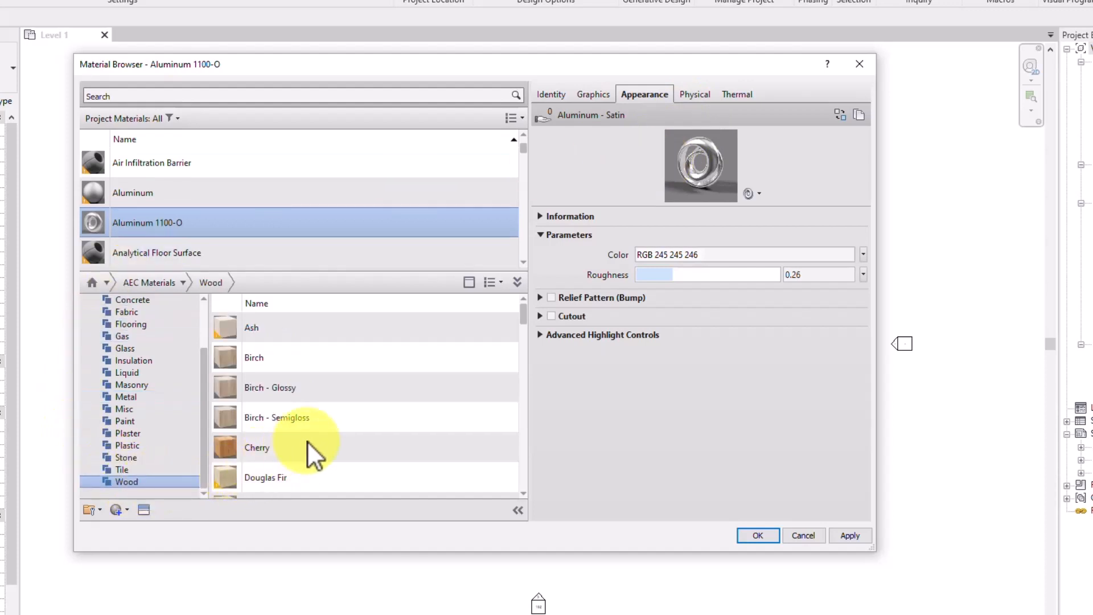
pyautogui.scroll(-3, 339, 366)
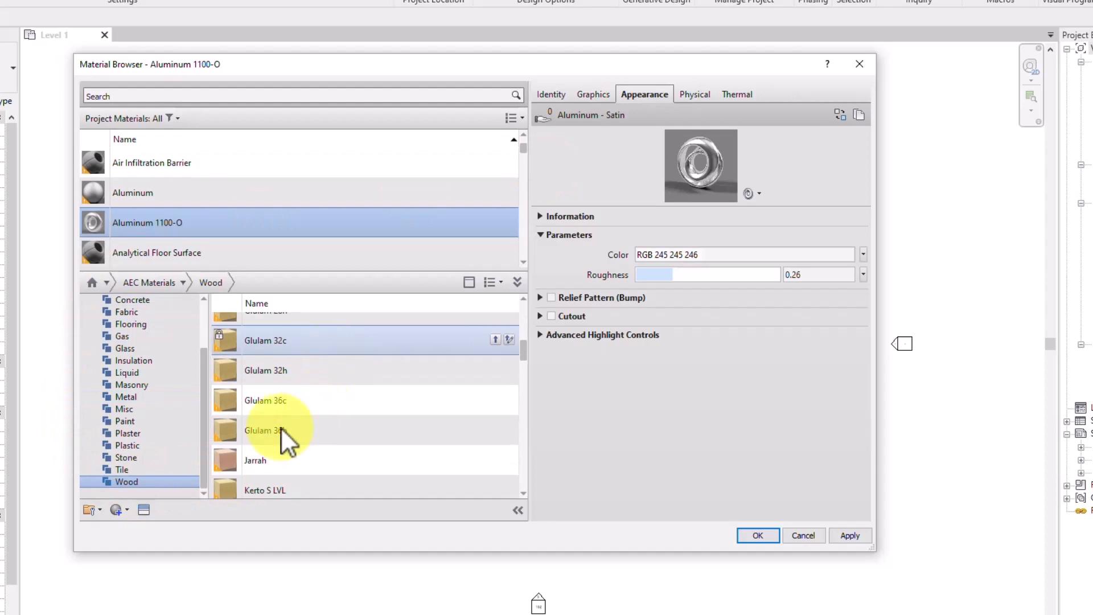
pyautogui.click(261, 409)
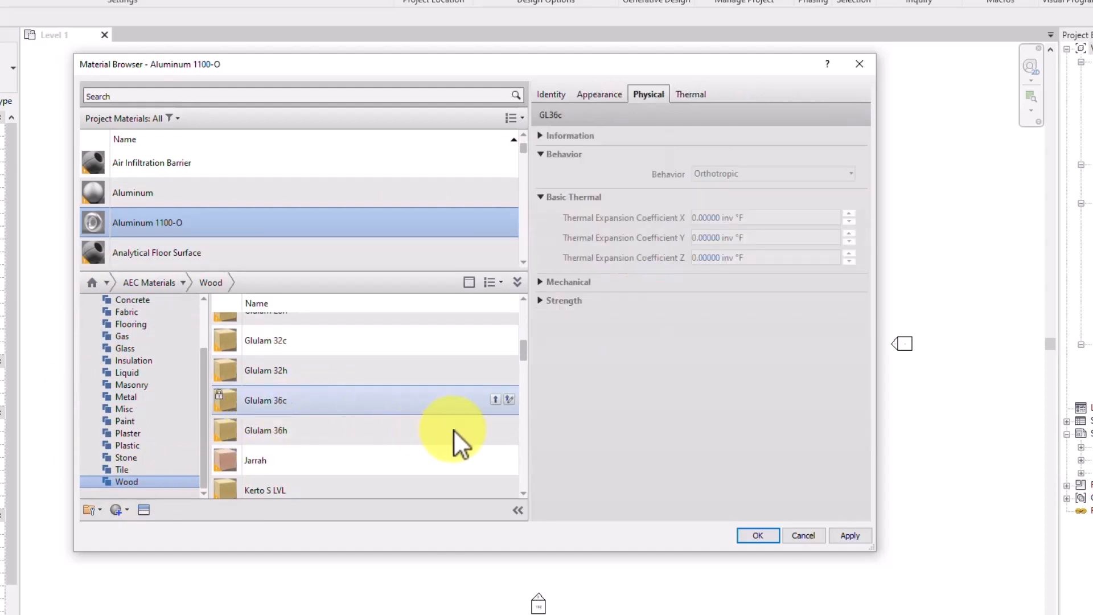
pyautogui.click(497, 398)
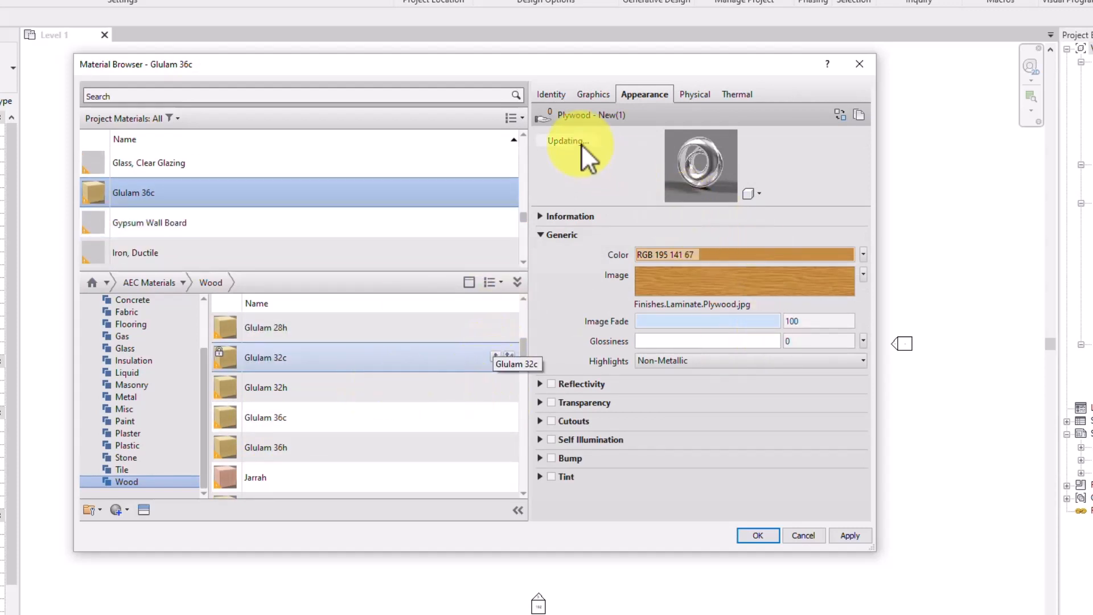
# - Review the graphics and appearance settings of Glulam 36c, then apply the material changes and close the Material Browser
pyautogui.click(597, 94)
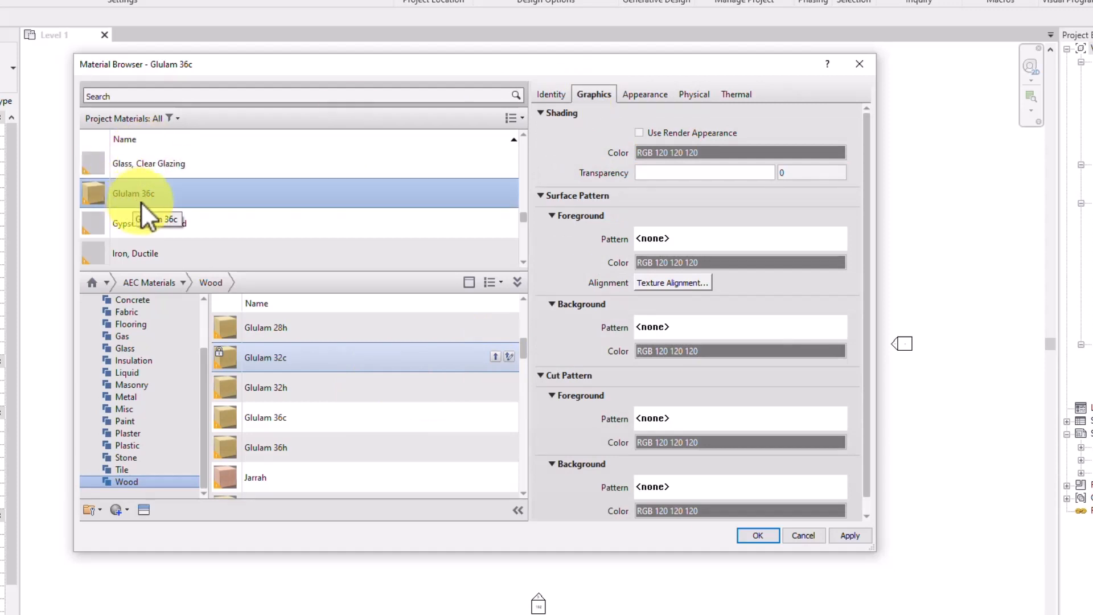
pyautogui.click(644, 96)
pyautogui.click(593, 96)
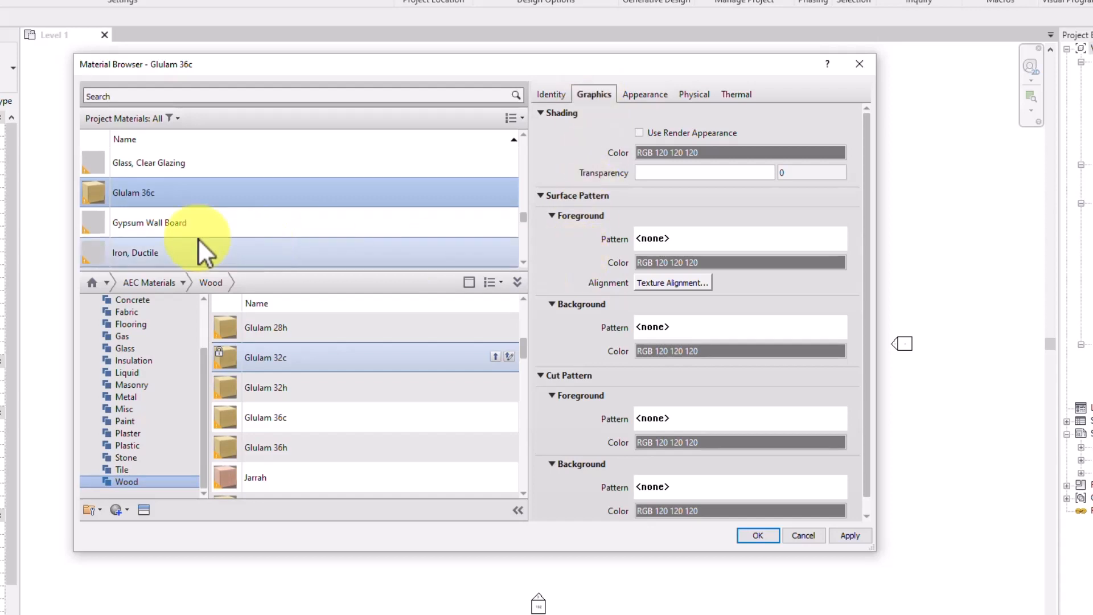
pyautogui.click(144, 193)
pyautogui.click(848, 538)
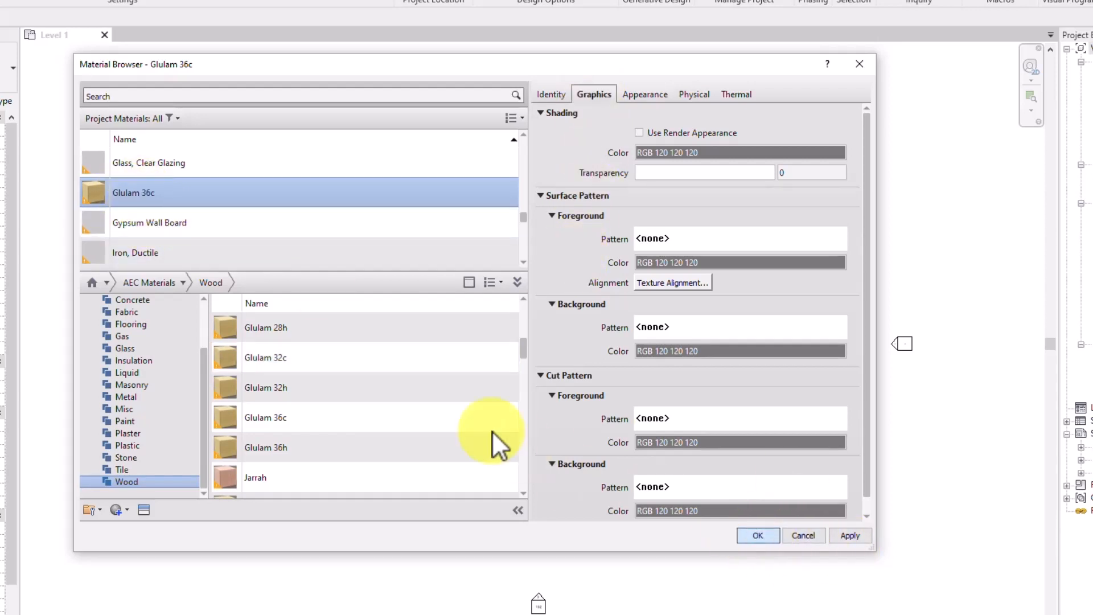
pyautogui.press('Return')
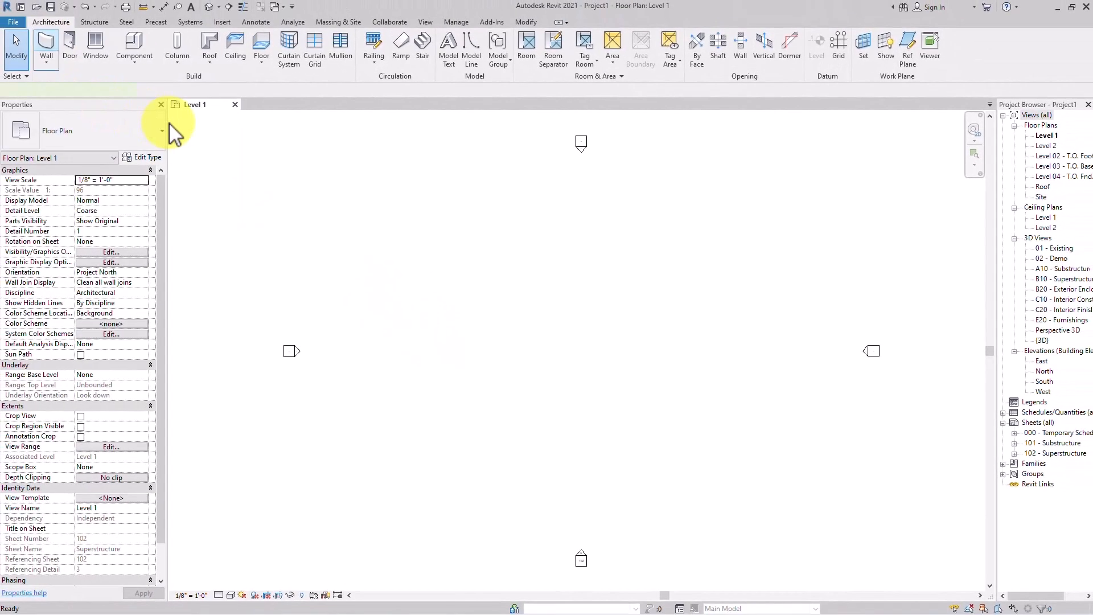
# - Draw a horizontal Generic - 8" wall about 9' long in the Level 1 plan, with its height up to Level 2
pyautogui.press('w')
pyautogui.press('a')
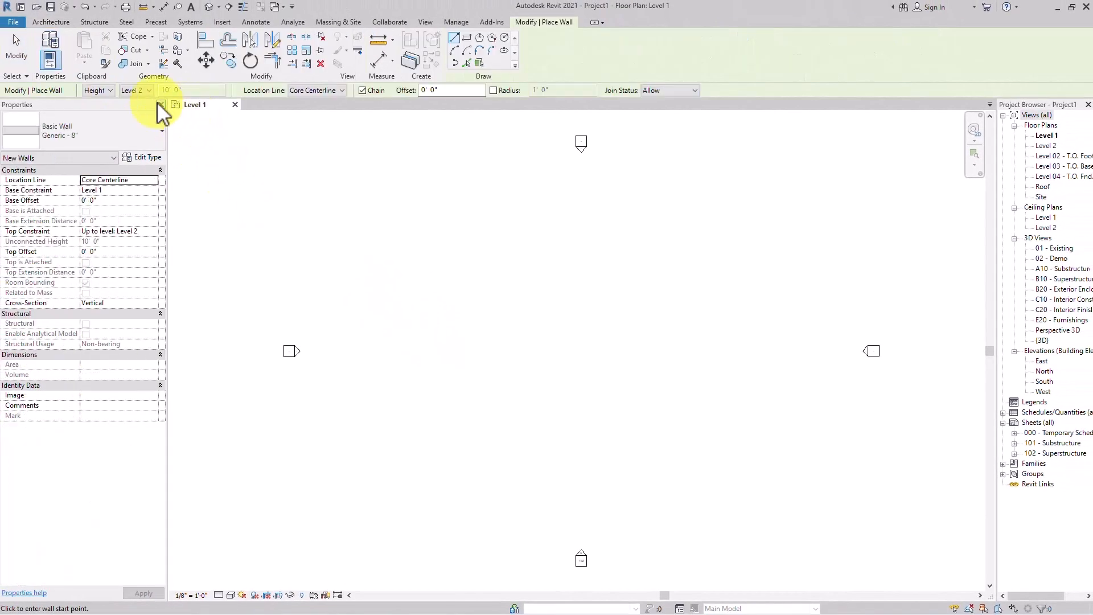
pyautogui.click(139, 90)
pyautogui.click(139, 90)
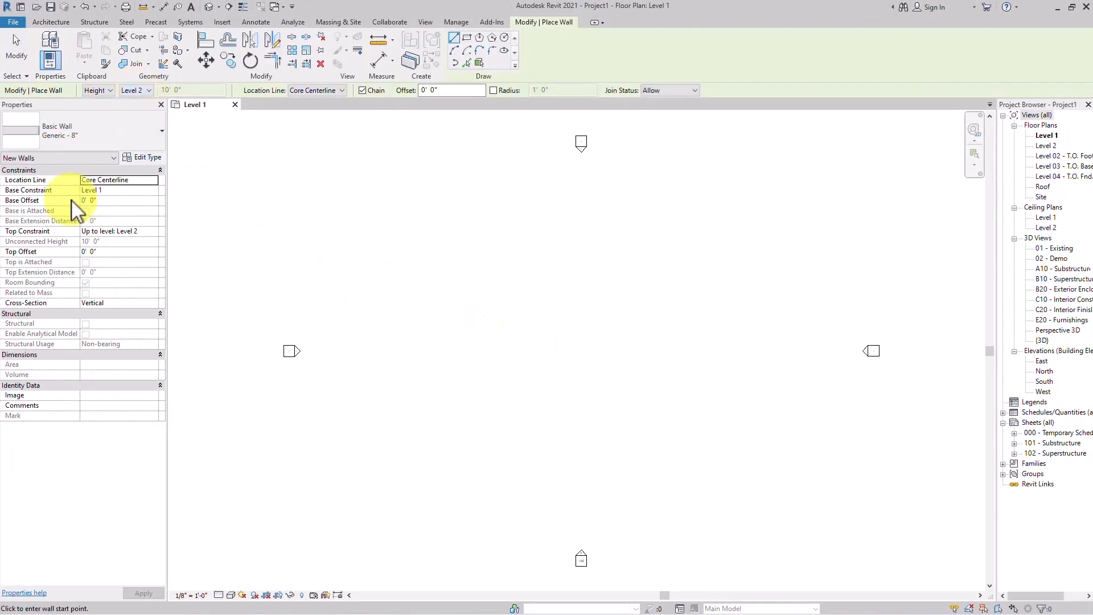
pyautogui.click(480, 320)
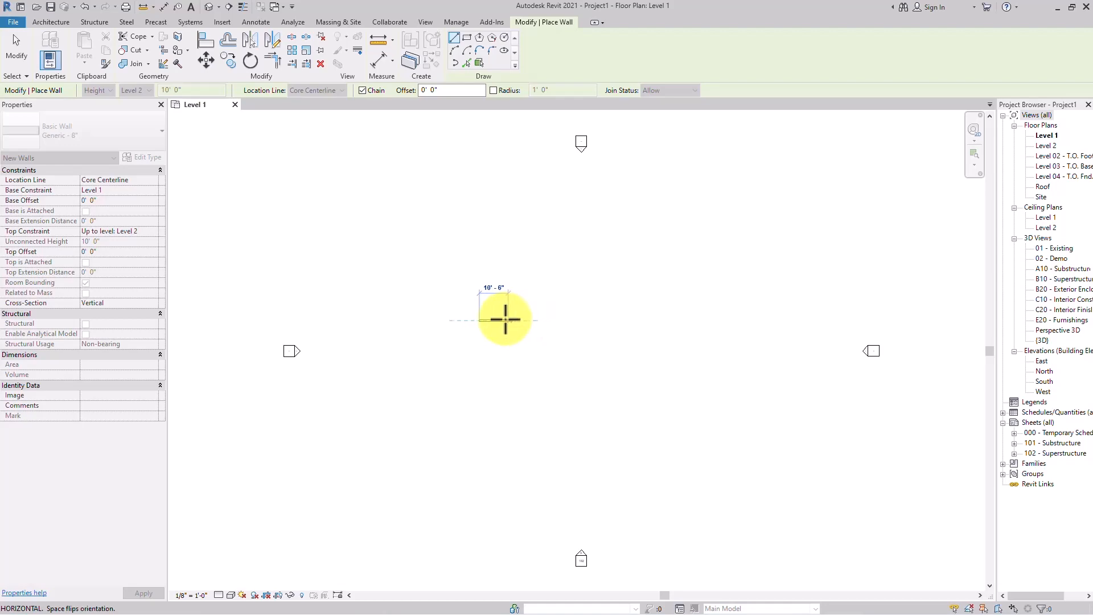
pyautogui.click(501, 317)
pyautogui.scroll(1, 499, 314)
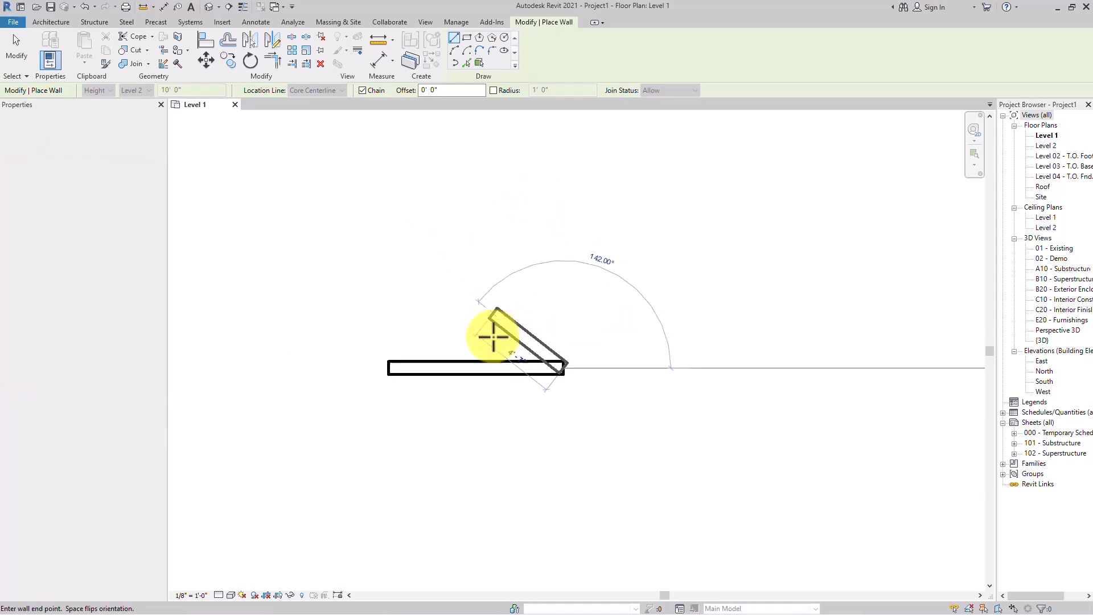
pyautogui.press('Escape')
pyautogui.press('Escape')
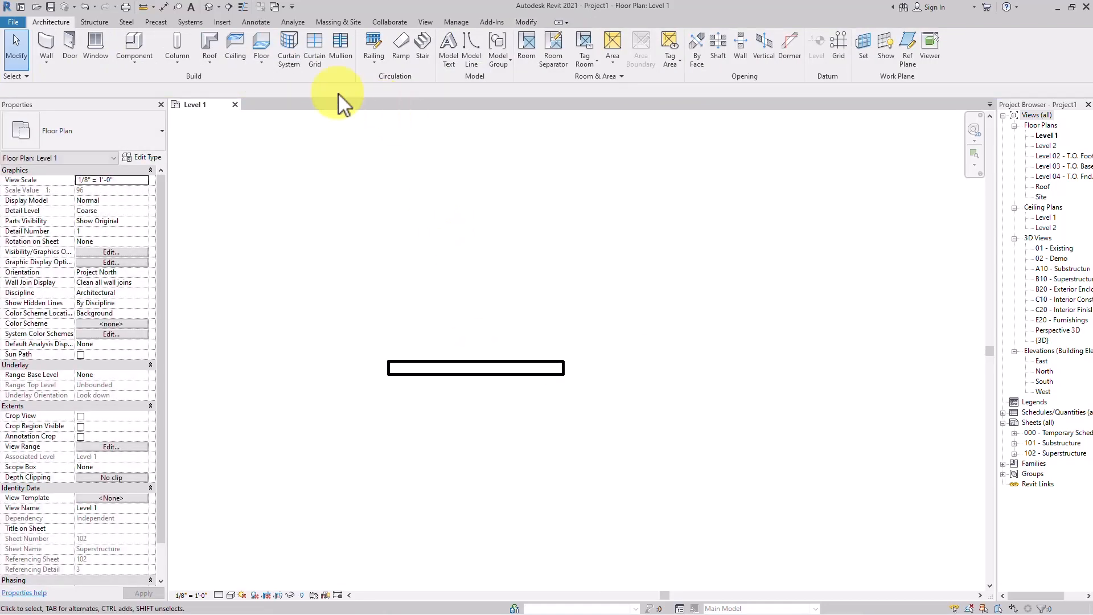
# - Show the new wall close up in the default 3D view and select it
pyautogui.click(208, 7)
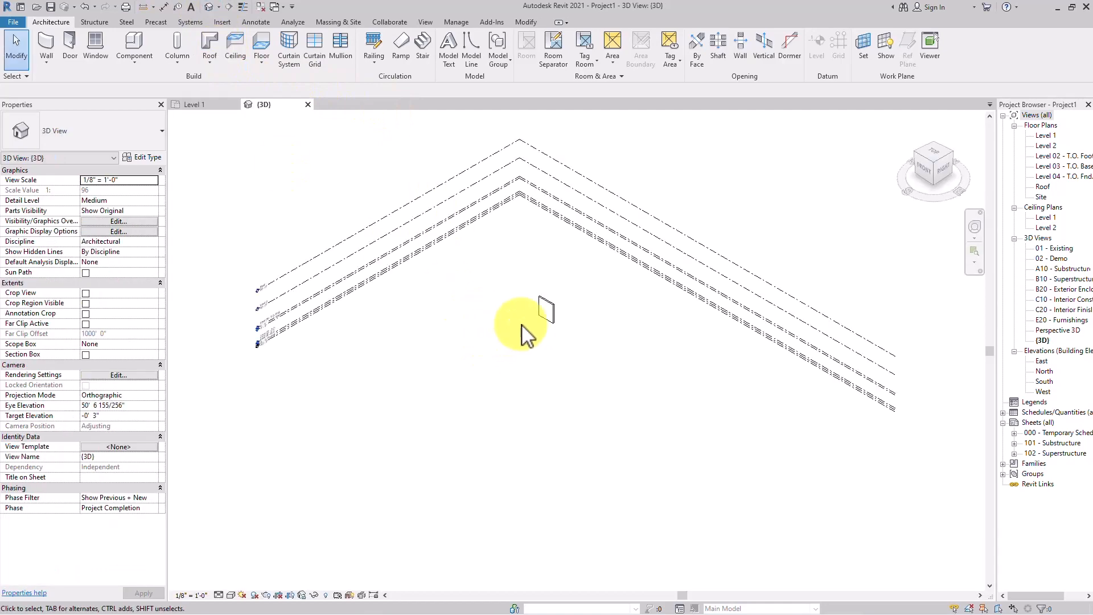
pyautogui.scroll(5, 538, 376)
pyautogui.moveTo(531, 366)
pyautogui.mouseDown(button='middle')
pyautogui.moveTo(500, 410)
pyautogui.moveTo(500, 391)
pyautogui.moveTo(517, 395)
pyautogui.moveTo(532, 361)
pyautogui.mouseUp(button='middle')
pyautogui.moveTo(437, 400); pyautogui.dragTo(530, 316, button='middle')
pyautogui.scroll(2, 519, 322)
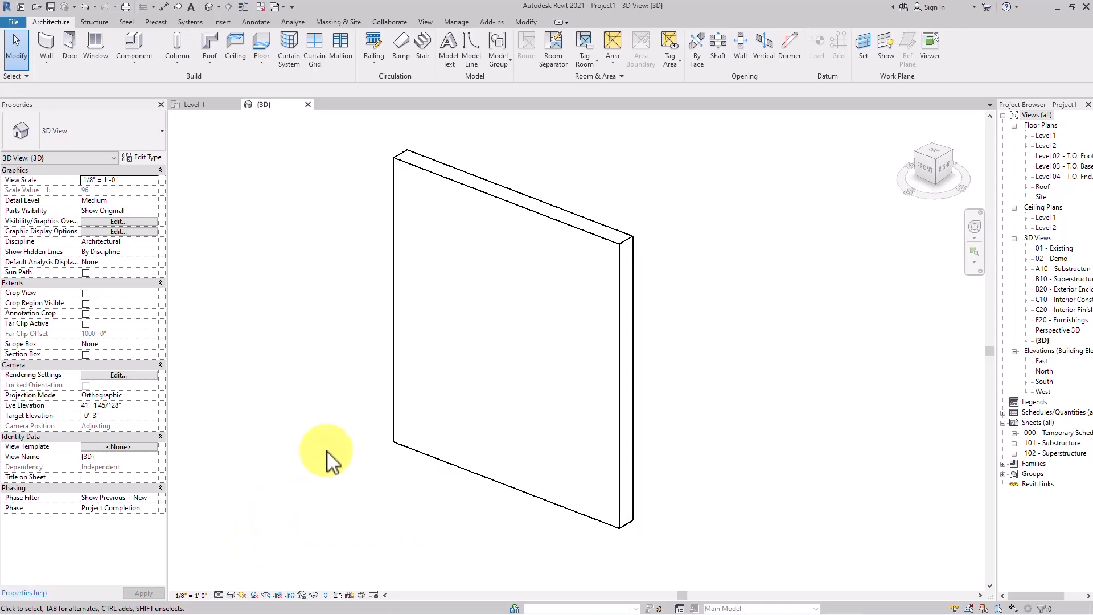
pyautogui.click(596, 417)
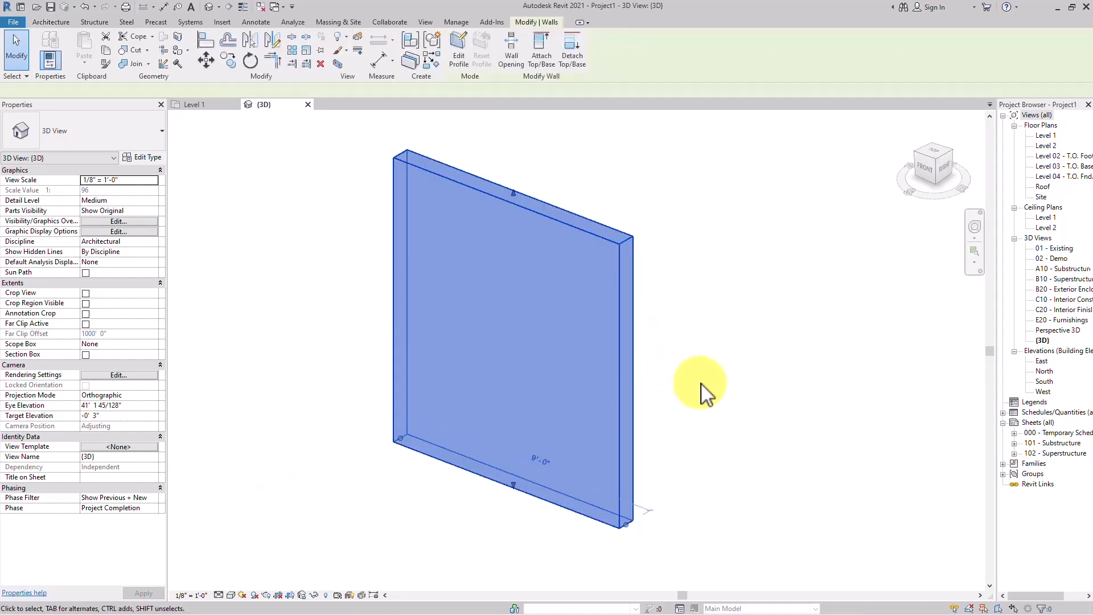
pyautogui.click(702, 391)
pyautogui.click(538, 405)
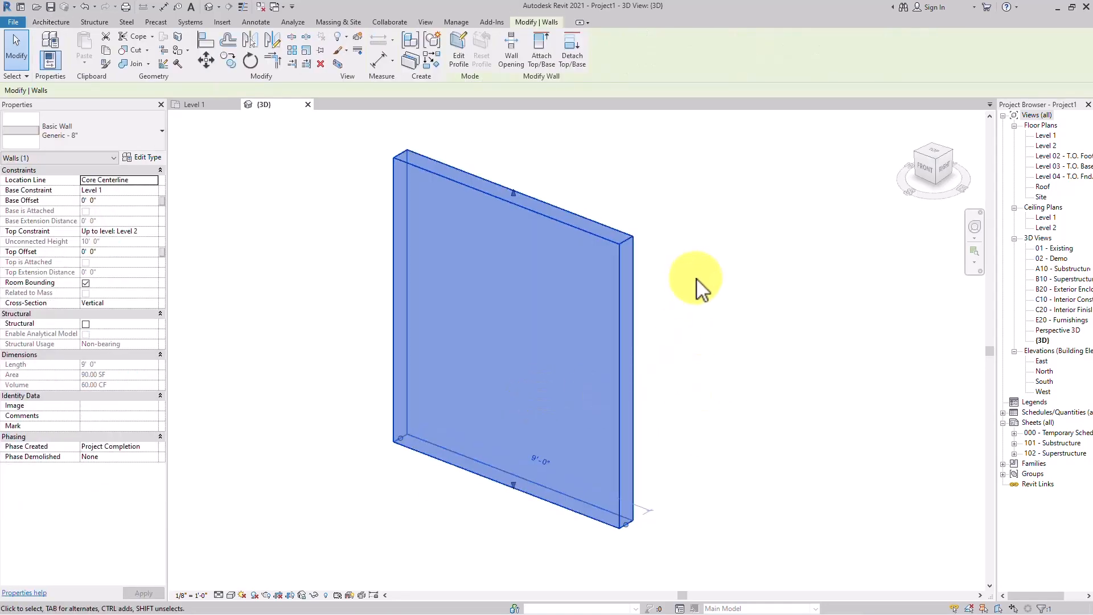
pyautogui.moveTo(697, 275); pyautogui.dragTo(576, 378)
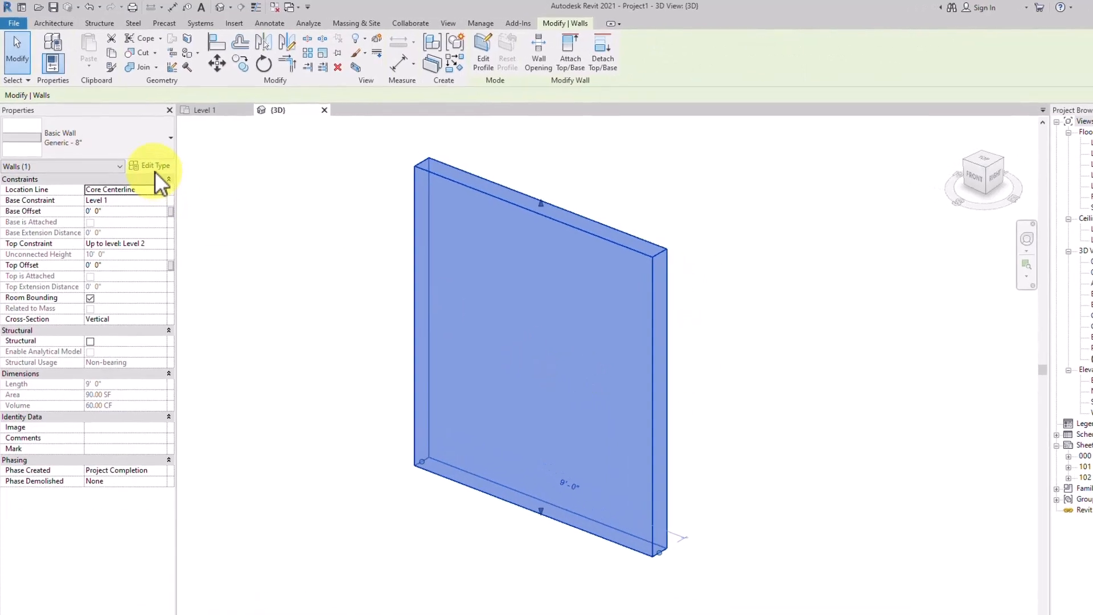
# - Choose Glulam 36c as the material of the Structure [1] layer in the wall's Generic - 8" type
pyautogui.click(196, 209)
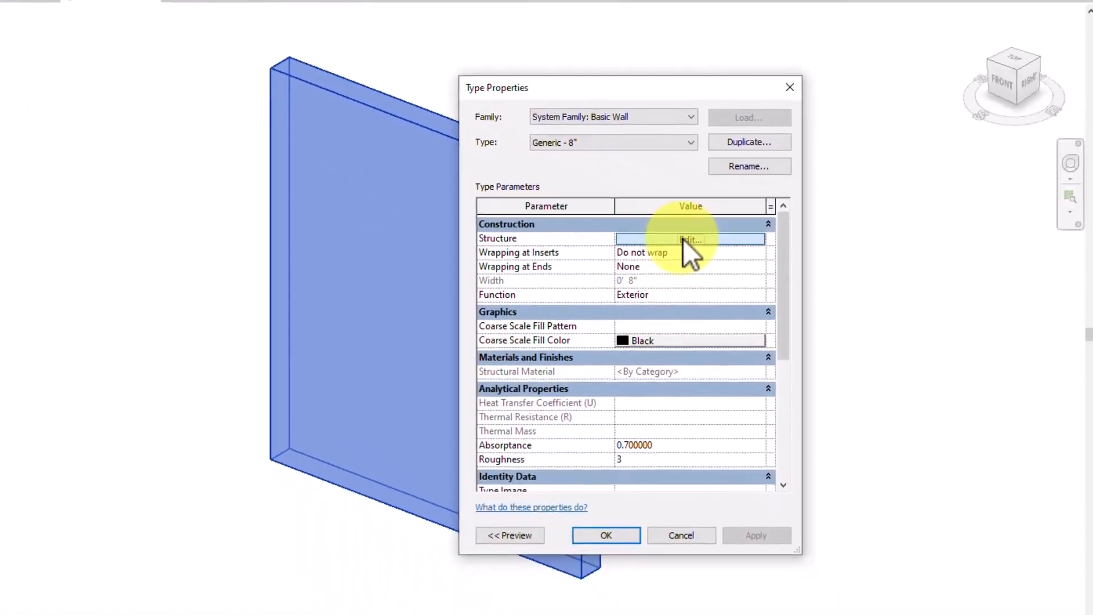
pyautogui.click(959, 387)
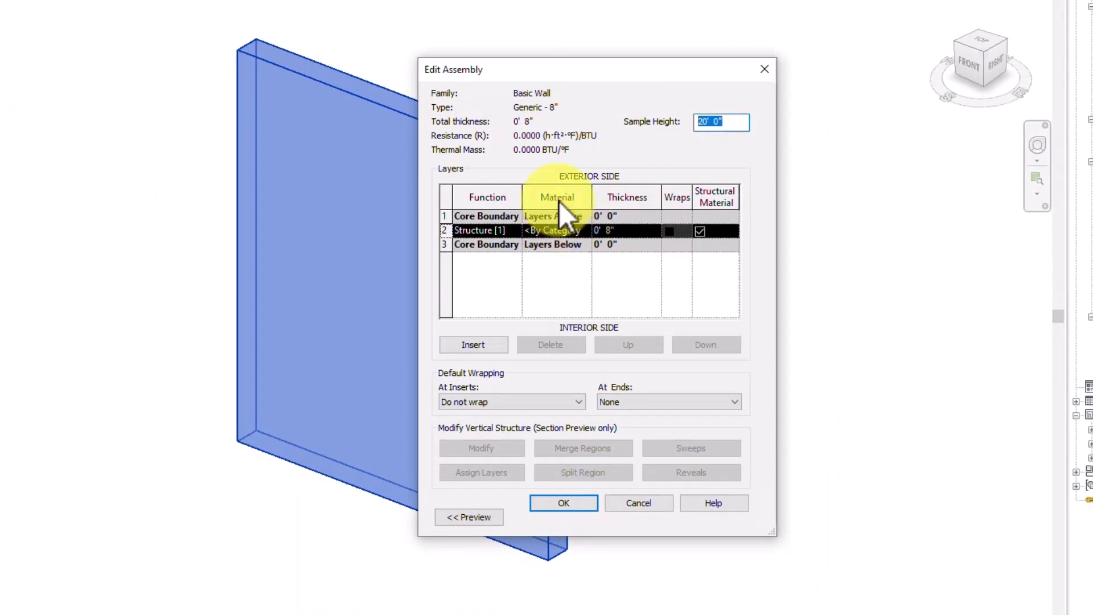
pyautogui.click(577, 229)
pyautogui.click(590, 233)
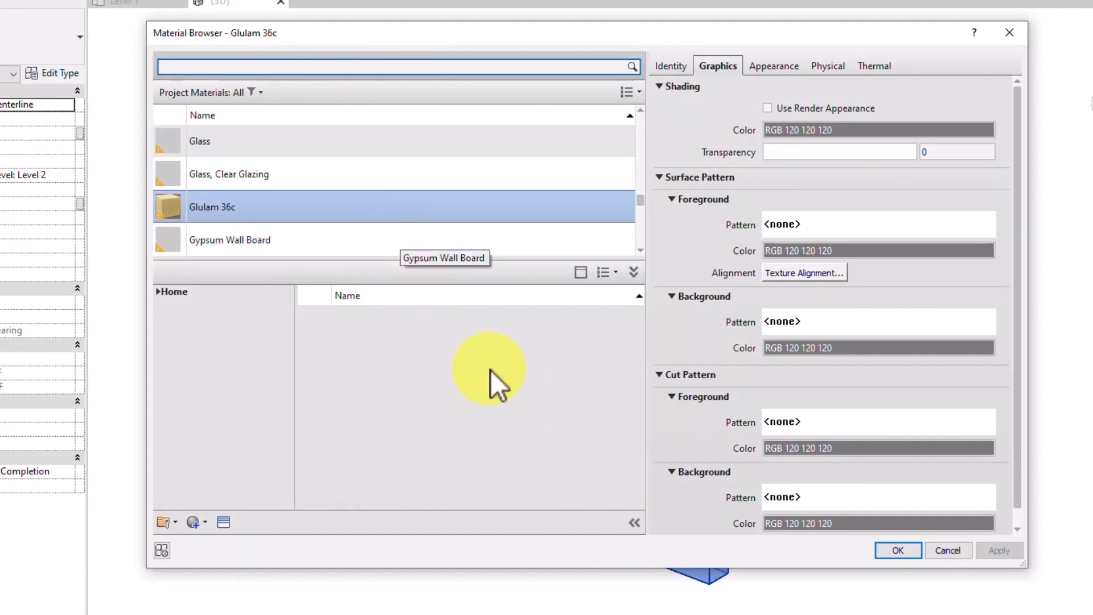
pyautogui.click(248, 210)
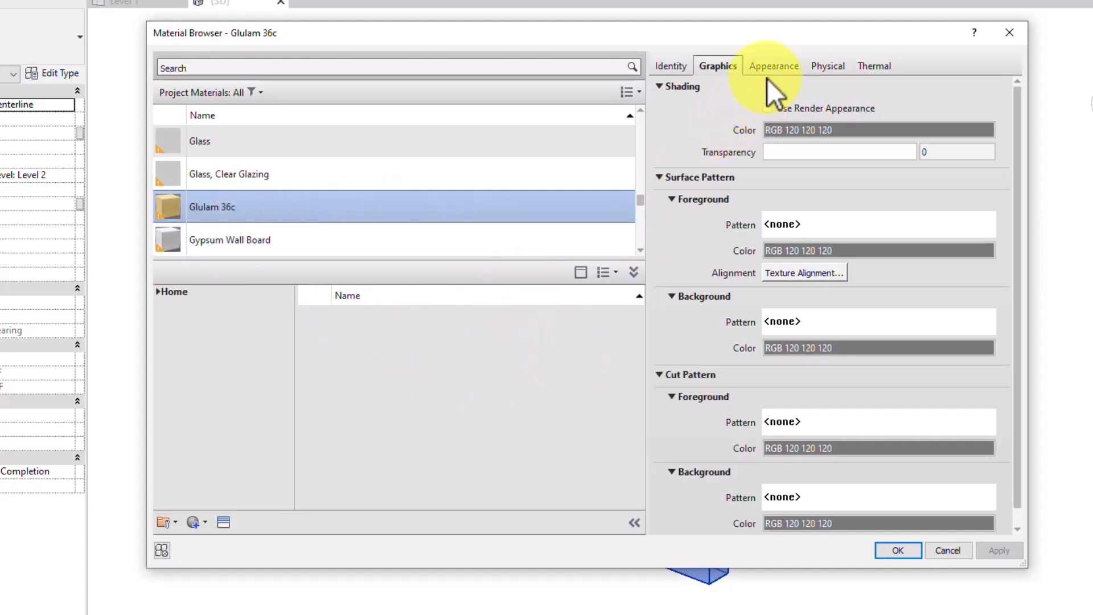
# - Review the appearance, graphics and identity information of Glulam 36c, then accept it and apply the wall type changes
pyautogui.click(763, 64)
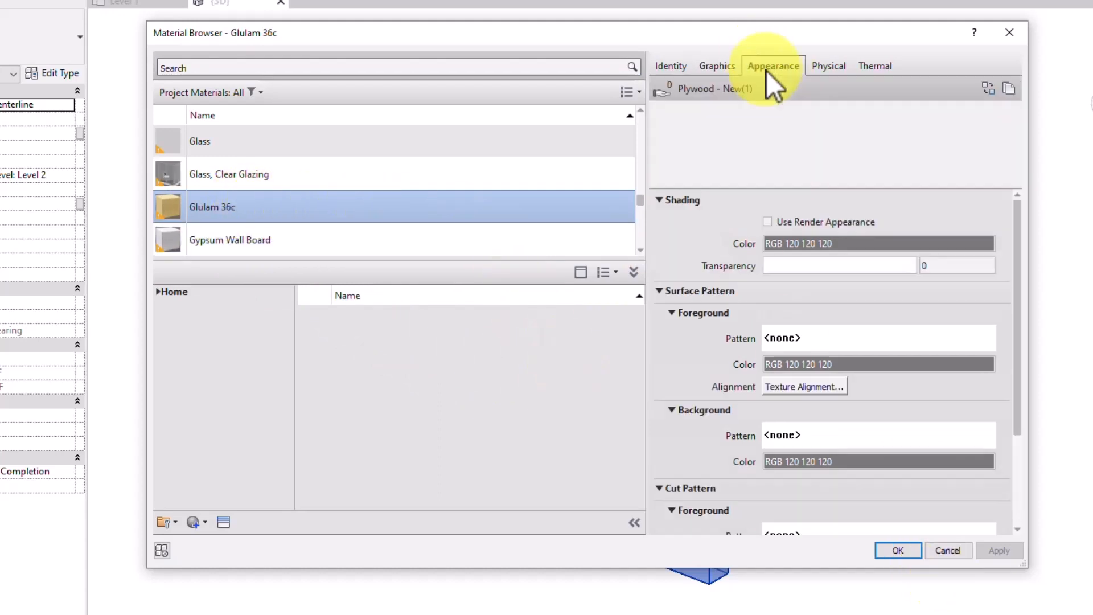
pyautogui.click(723, 64)
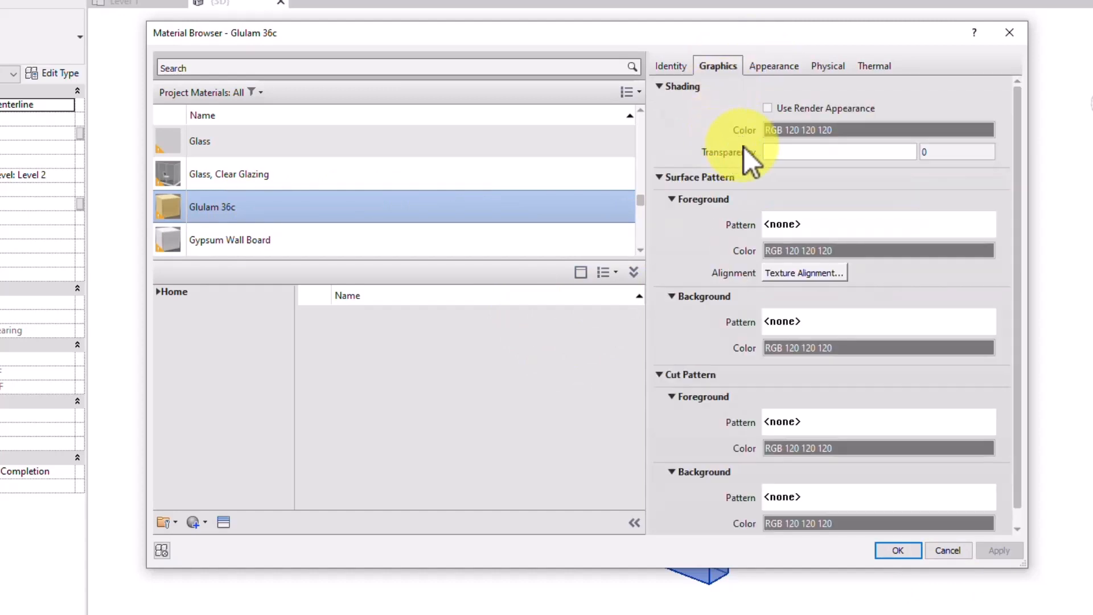
pyautogui.click(671, 66)
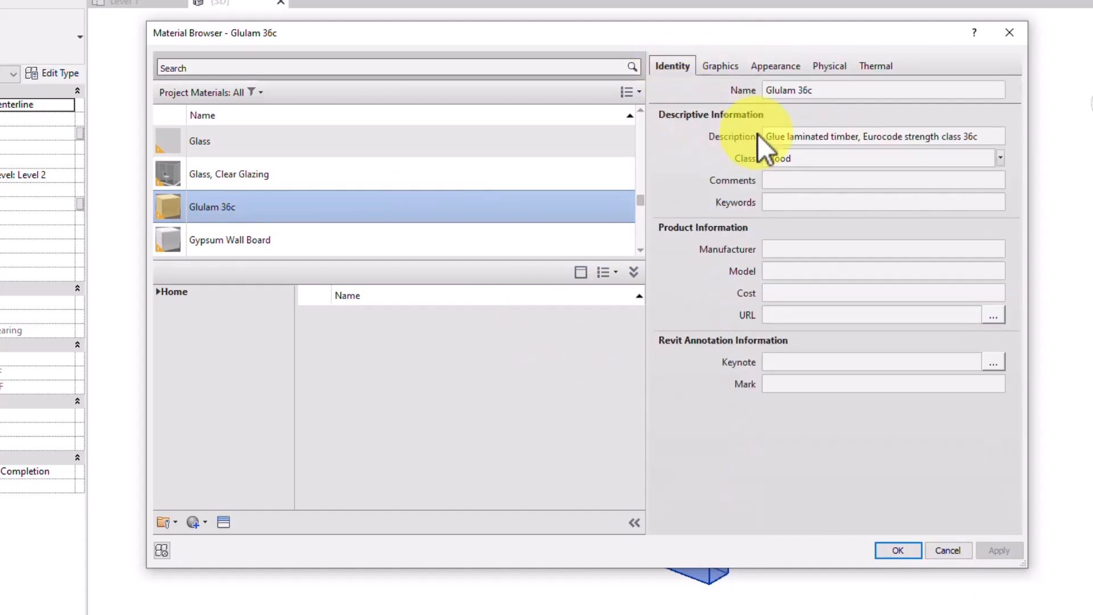
pyautogui.click(723, 66)
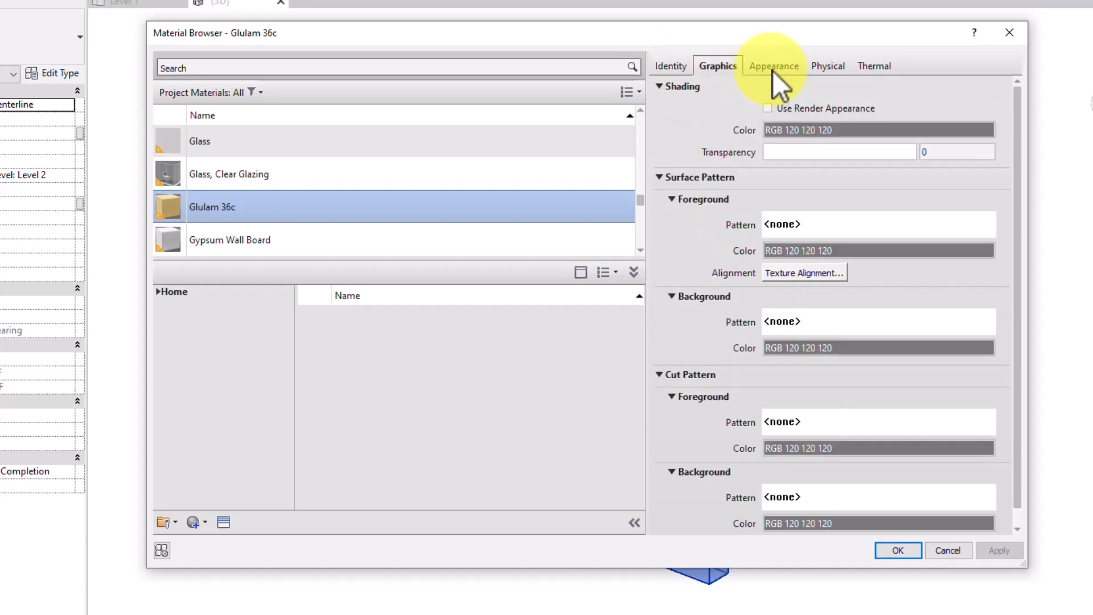
pyautogui.click(773, 67)
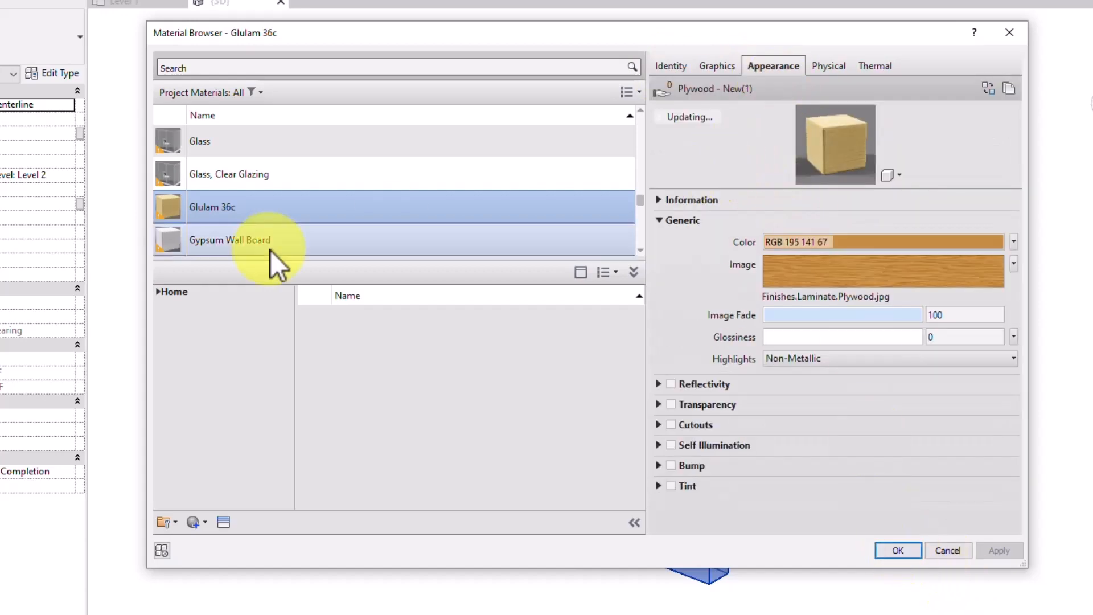
pyautogui.click(898, 550)
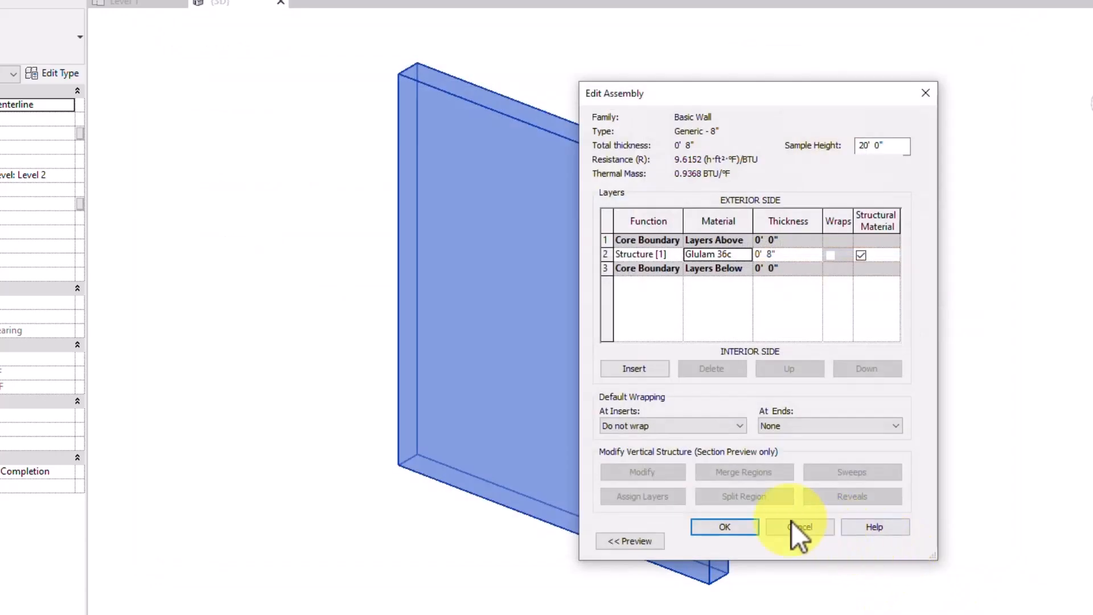
pyautogui.click(727, 531)
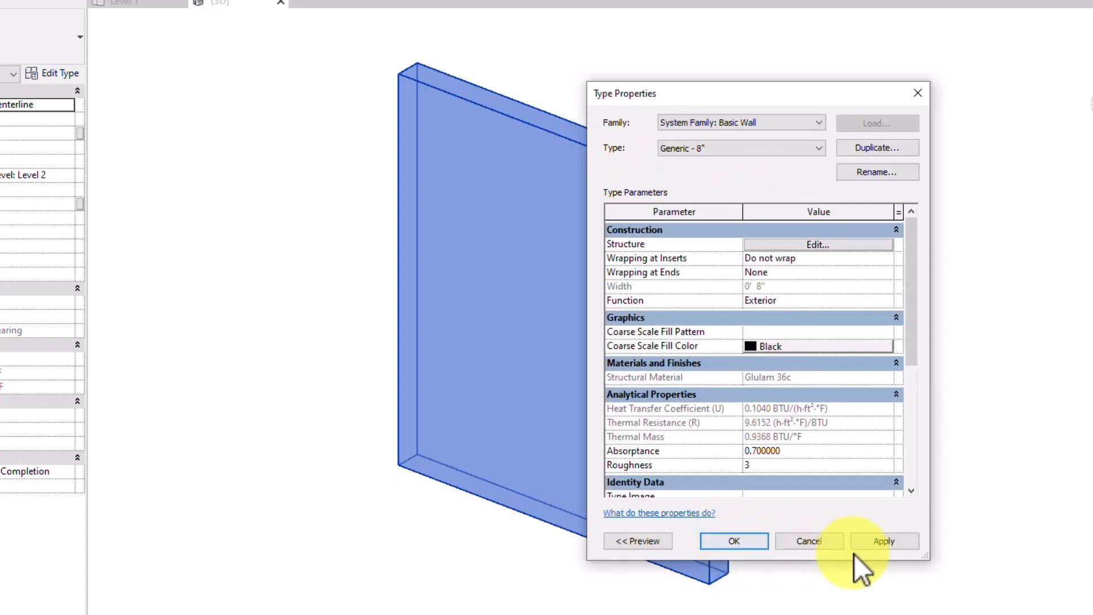
pyautogui.click(859, 541)
pyautogui.click(733, 541)
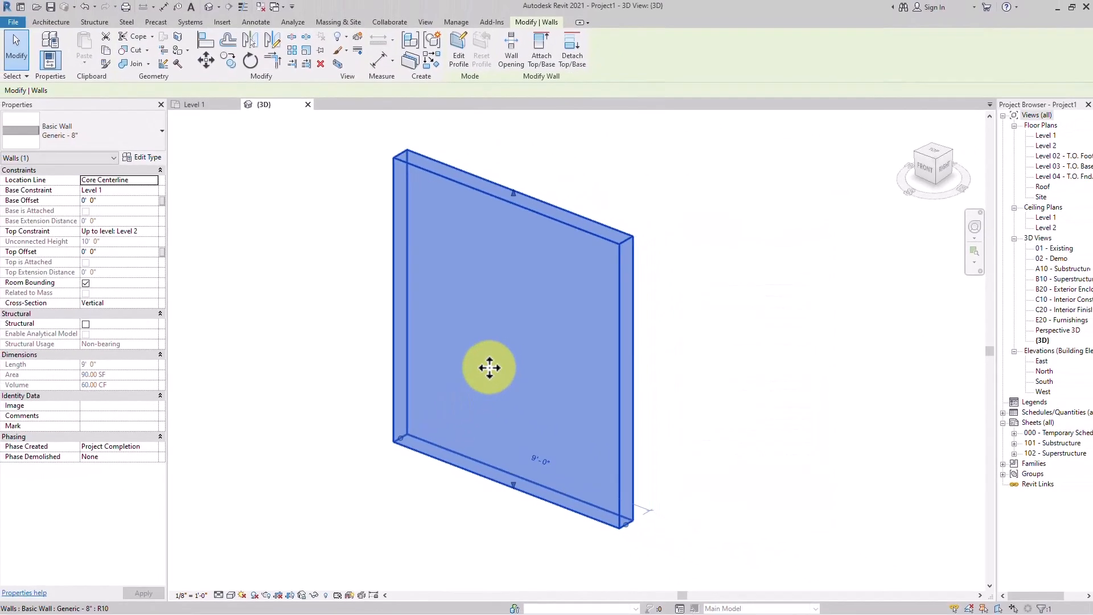
# - Deselect the wall and set the 3D view's visual style to Shaded
pyautogui.click(383, 486)
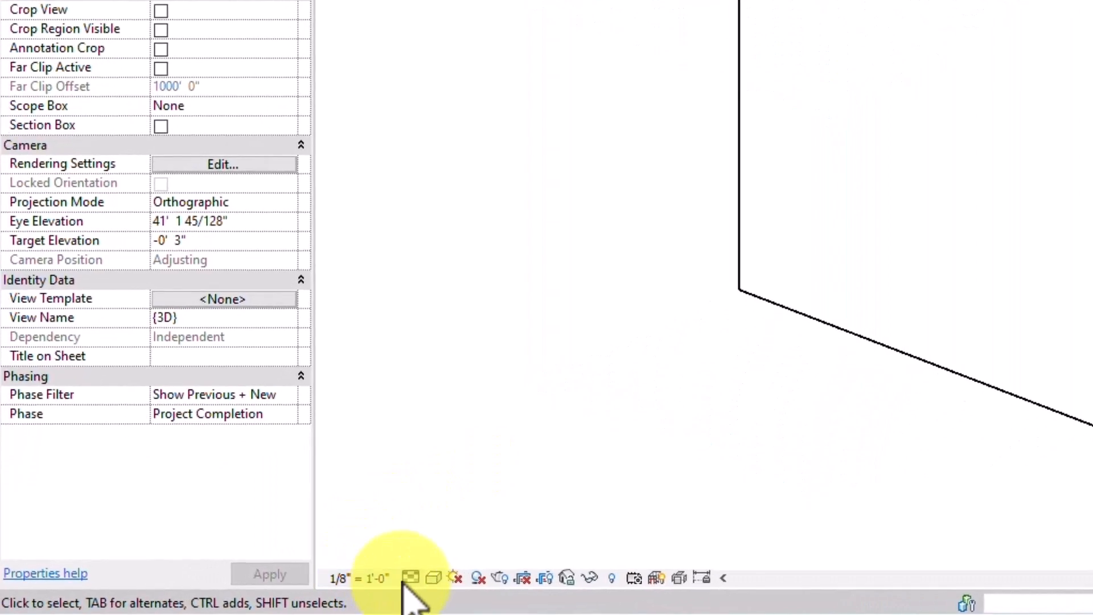
pyautogui.click(437, 579)
pyautogui.click(496, 535)
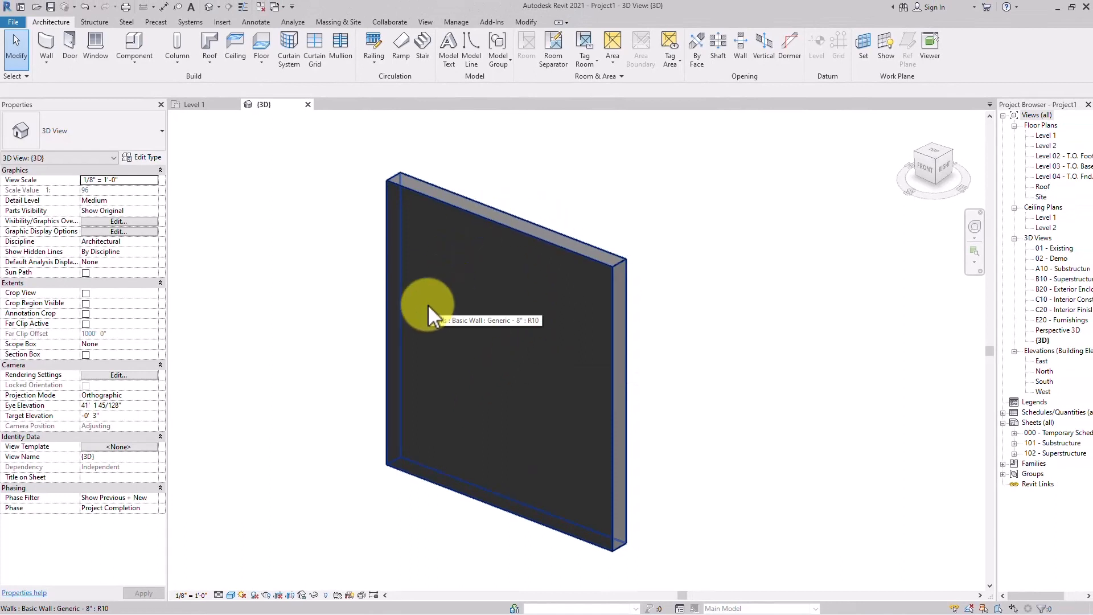
# - Examine the wall's wood texture close up in the Realistic visual style, then return the view to Shaded
pyautogui.click(231, 595)
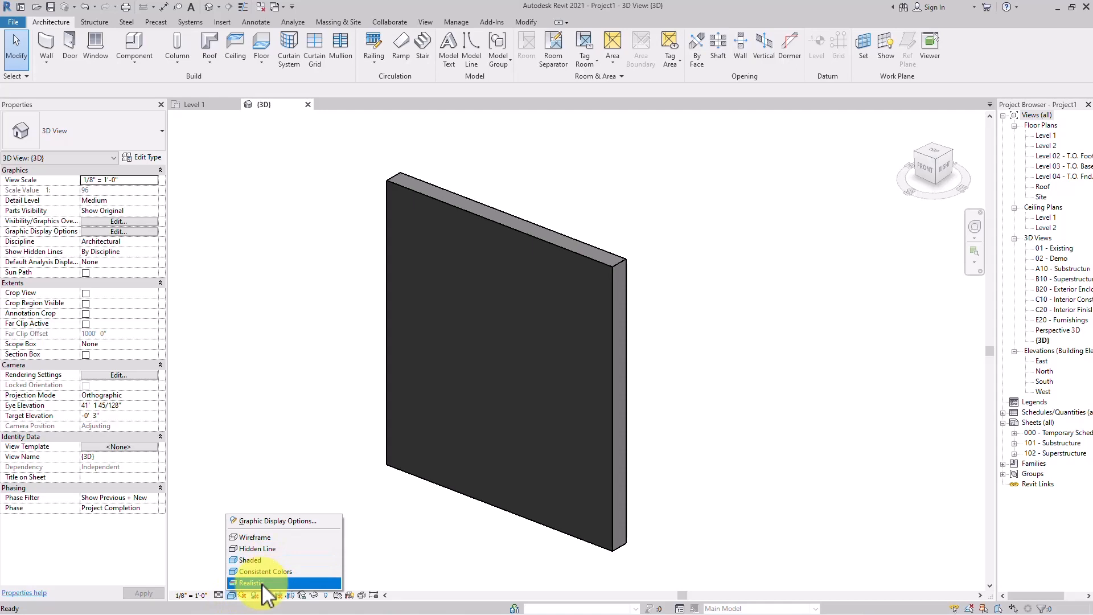
pyautogui.click(273, 583)
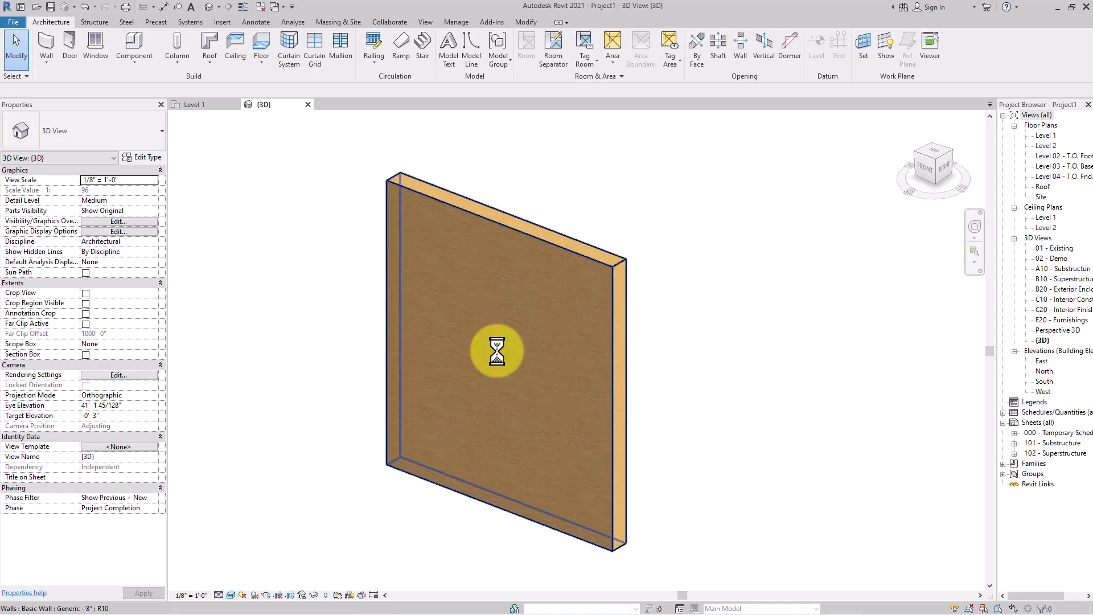
pyautogui.scroll(4, 503, 338)
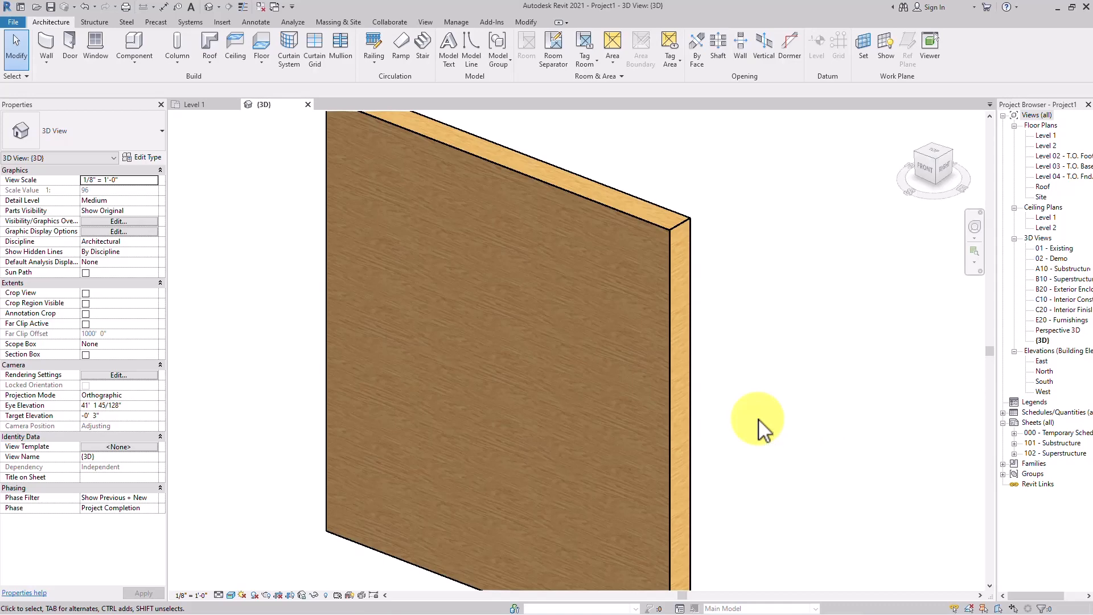
pyautogui.click(231, 595)
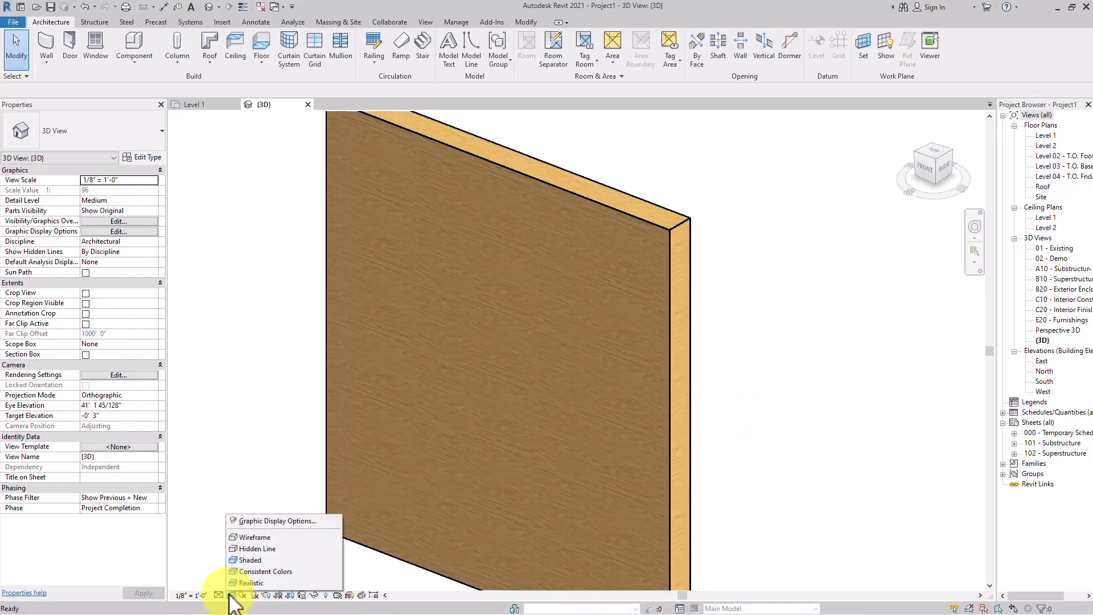
pyautogui.click(255, 563)
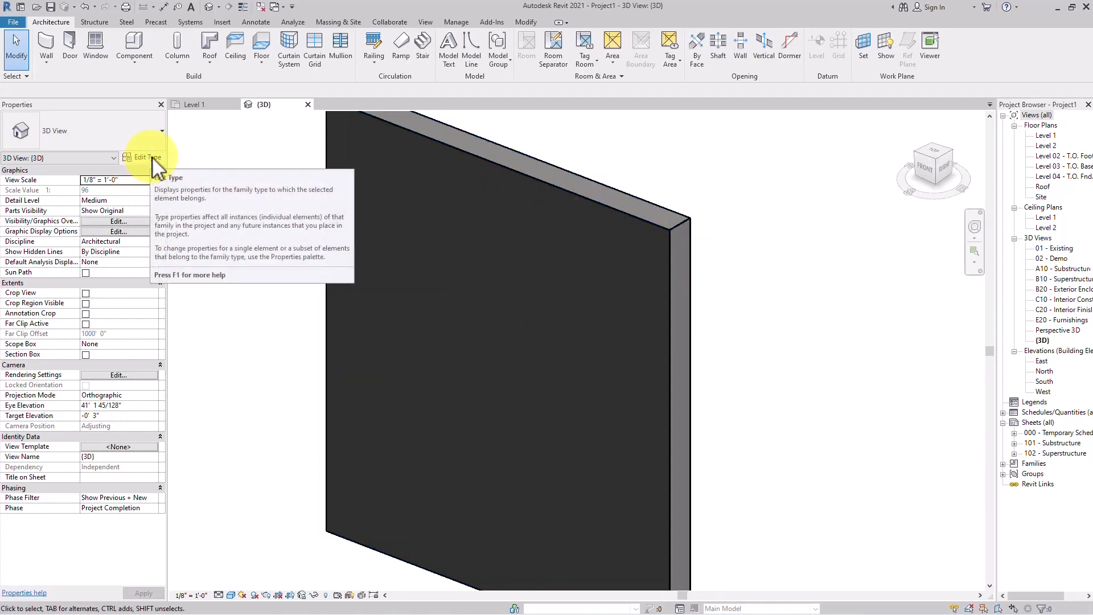
# - Select the wall and open the material of its type's Structure [1] layer in the Material Browser
pyautogui.click(567, 333)
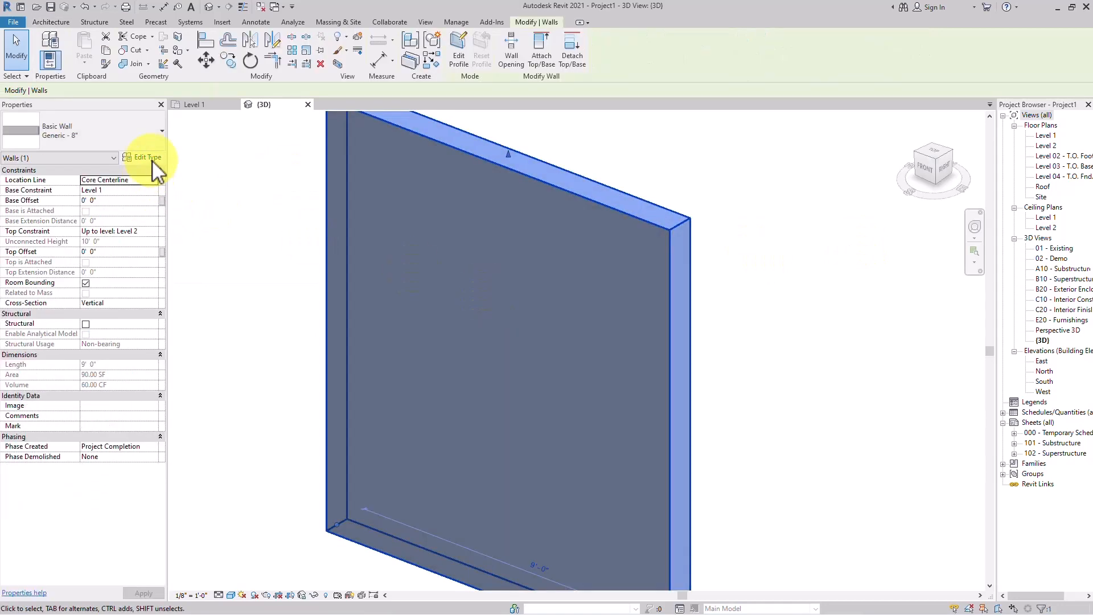
pyautogui.click(145, 158)
pyautogui.click(675, 284)
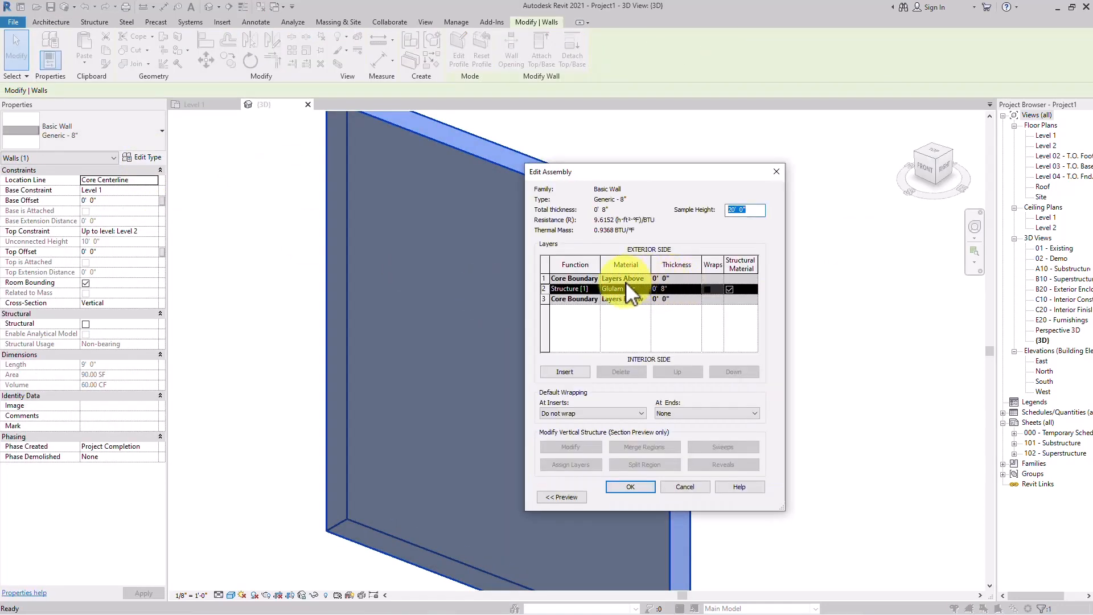
pyautogui.click(625, 290)
pyautogui.click(646, 289)
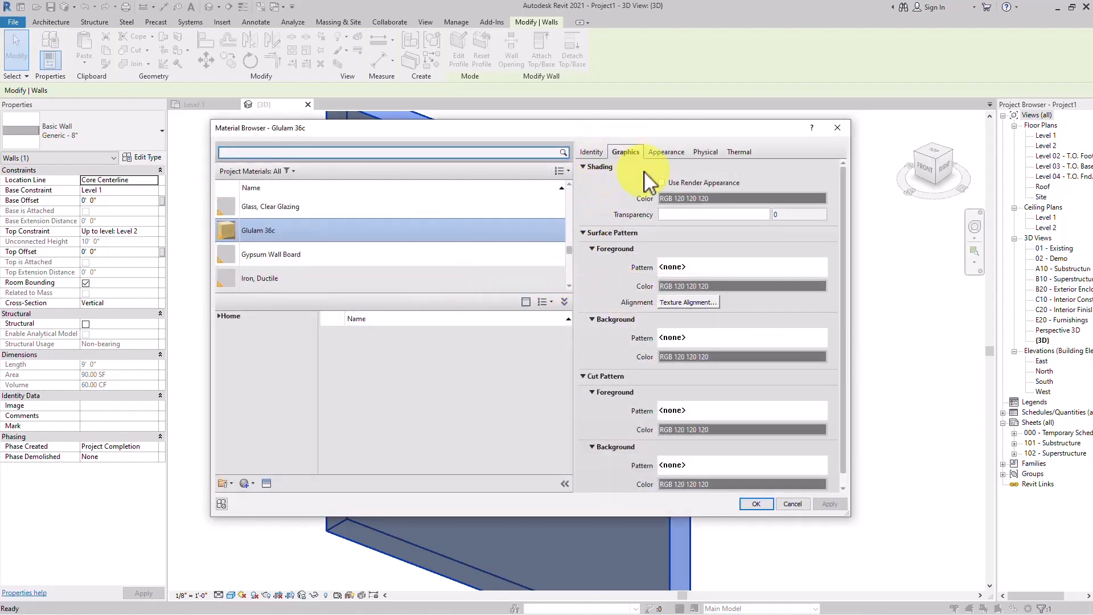
pyautogui.click(703, 199)
pyautogui.click(427, 254)
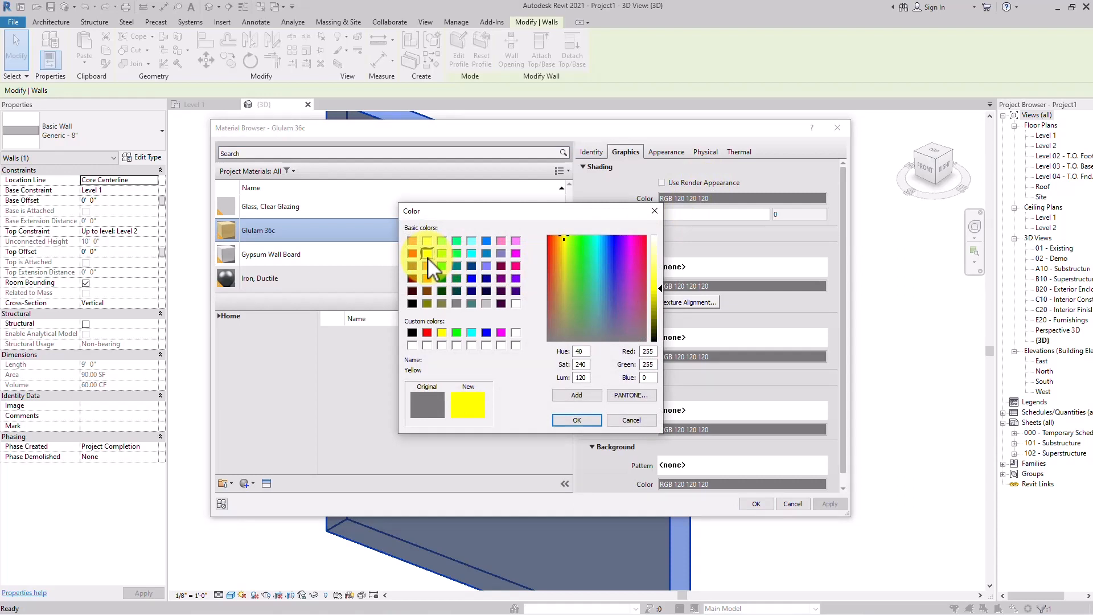
pyautogui.click(614, 411)
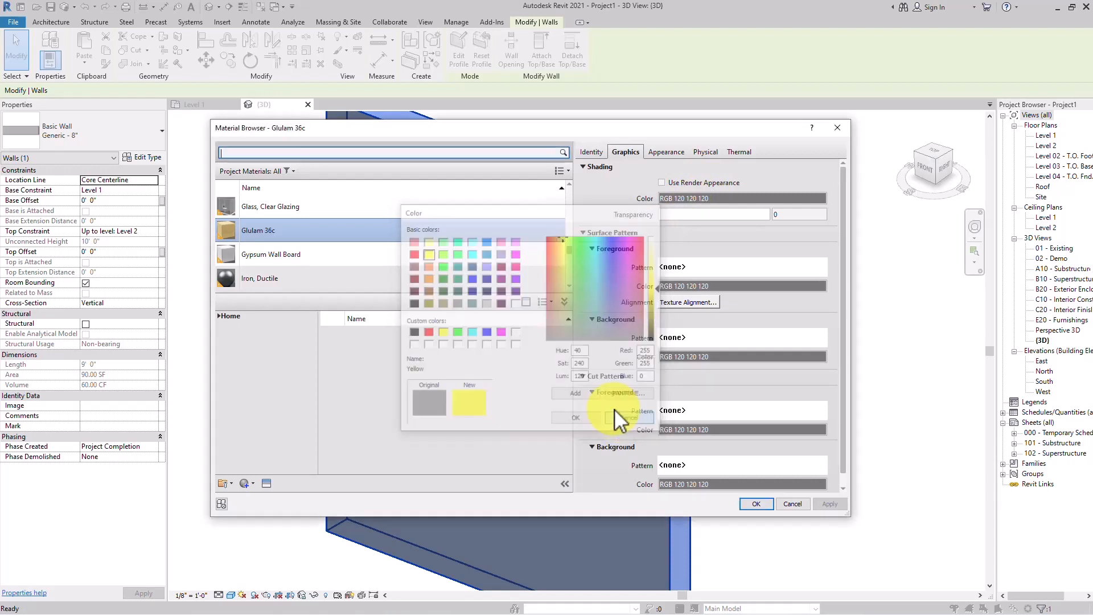
# - Enable Use Render Appearance for the shading of Glulam 36c and compare its shading with its appearance color
pyautogui.click(658, 152)
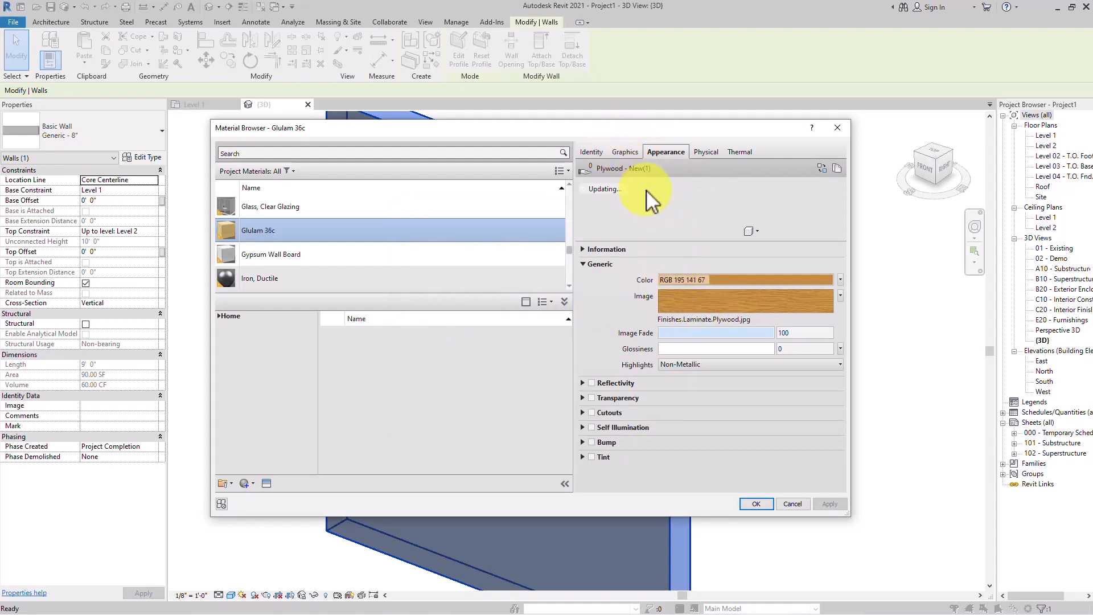
pyautogui.click(626, 152)
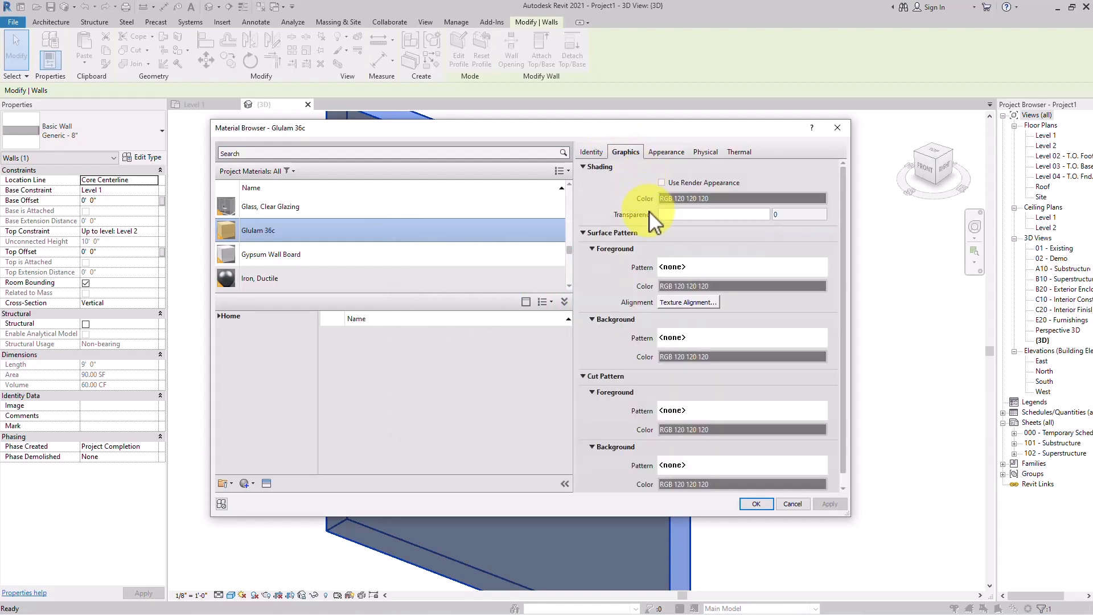
pyautogui.click(663, 184)
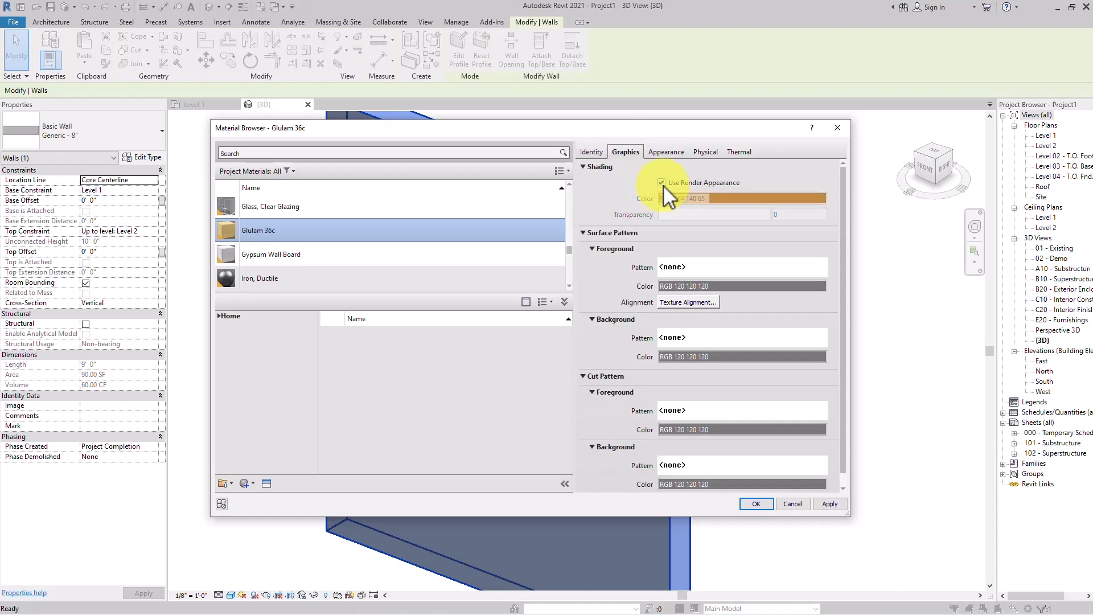
pyautogui.click(656, 152)
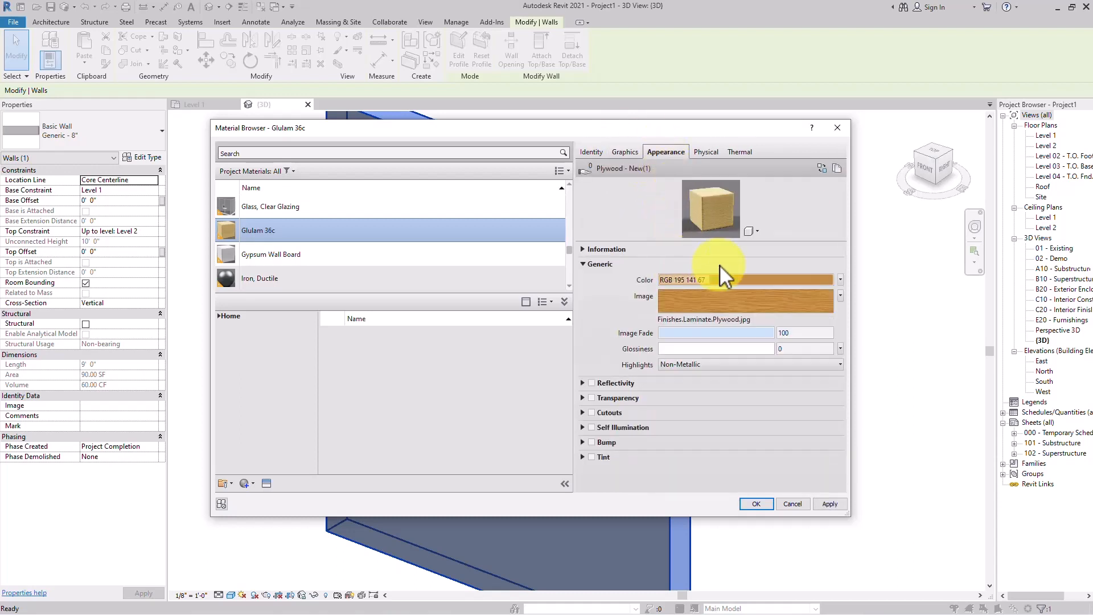
pyautogui.click(626, 152)
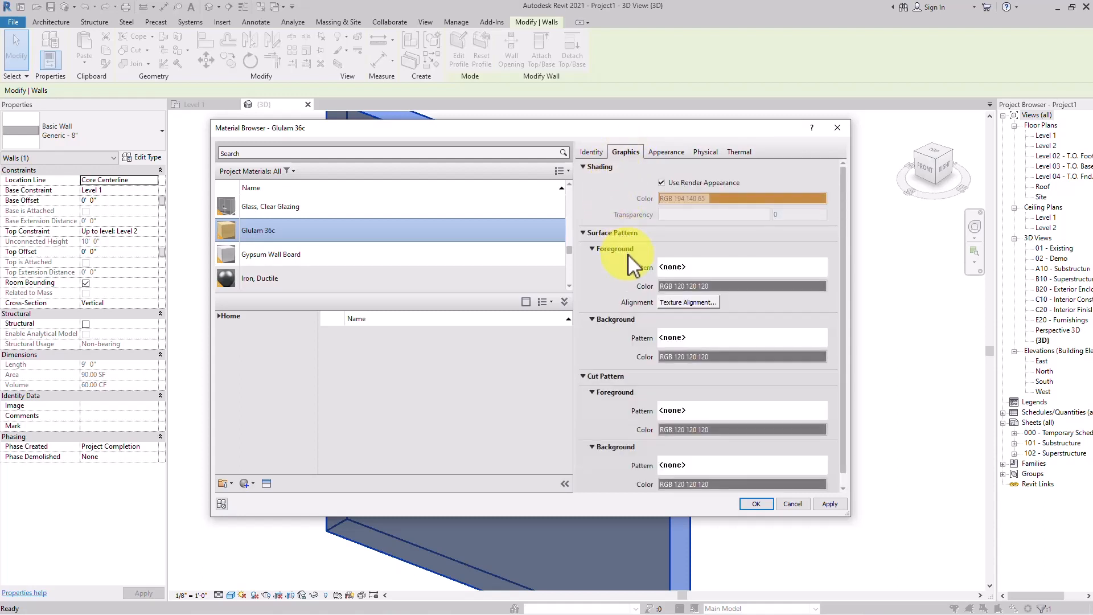
# - Collapse the cut pattern settings and set the surface pattern's foreground to the Aluminum drafting pattern
pyautogui.click(583, 233)
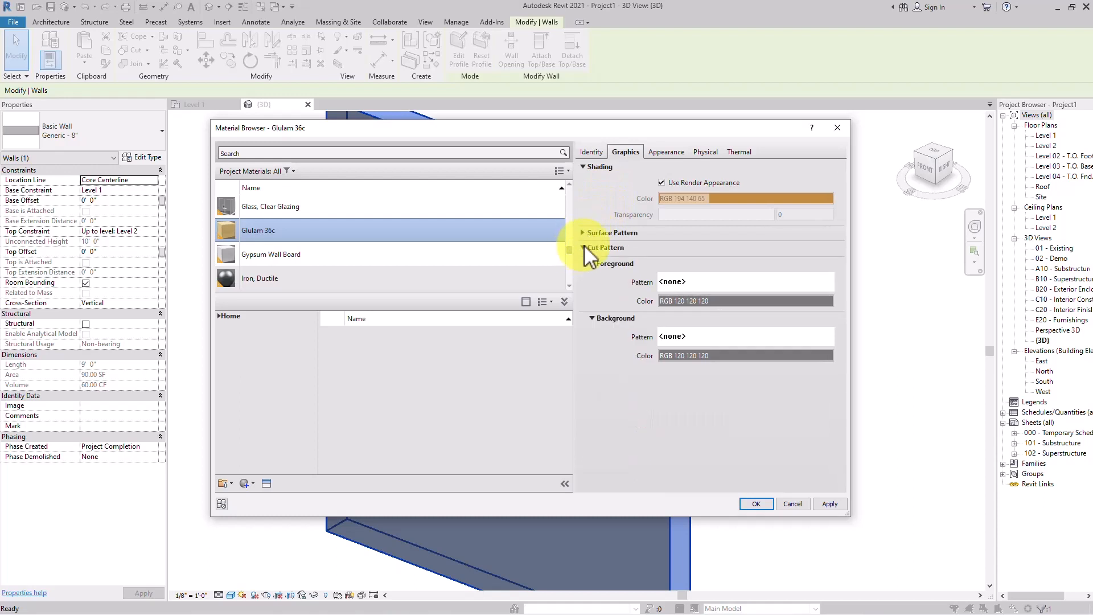
pyautogui.click(583, 247)
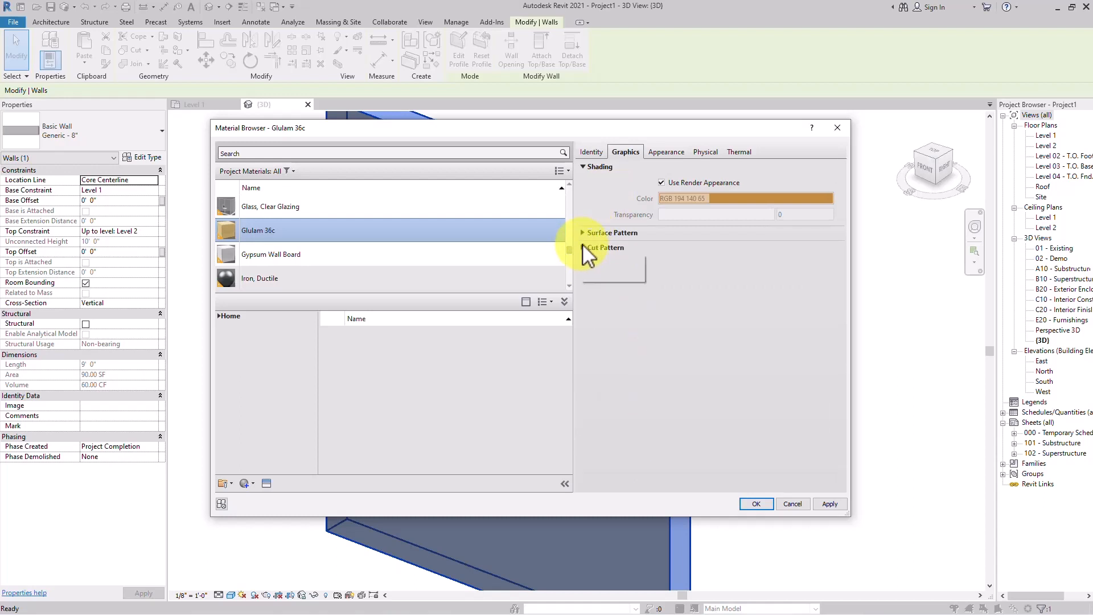
pyautogui.click(583, 233)
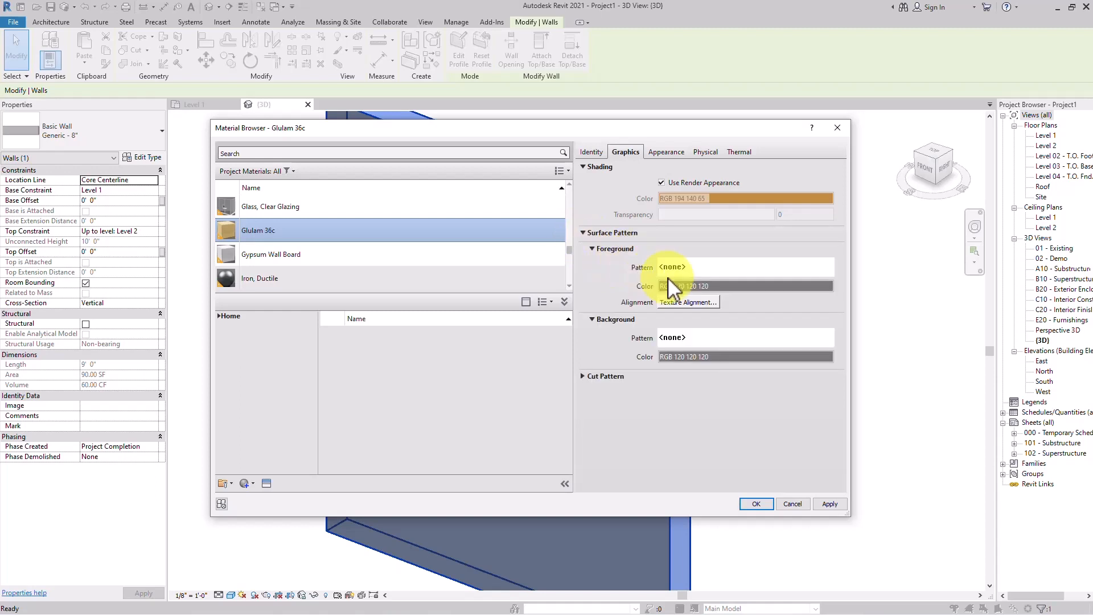
pyautogui.click(702, 269)
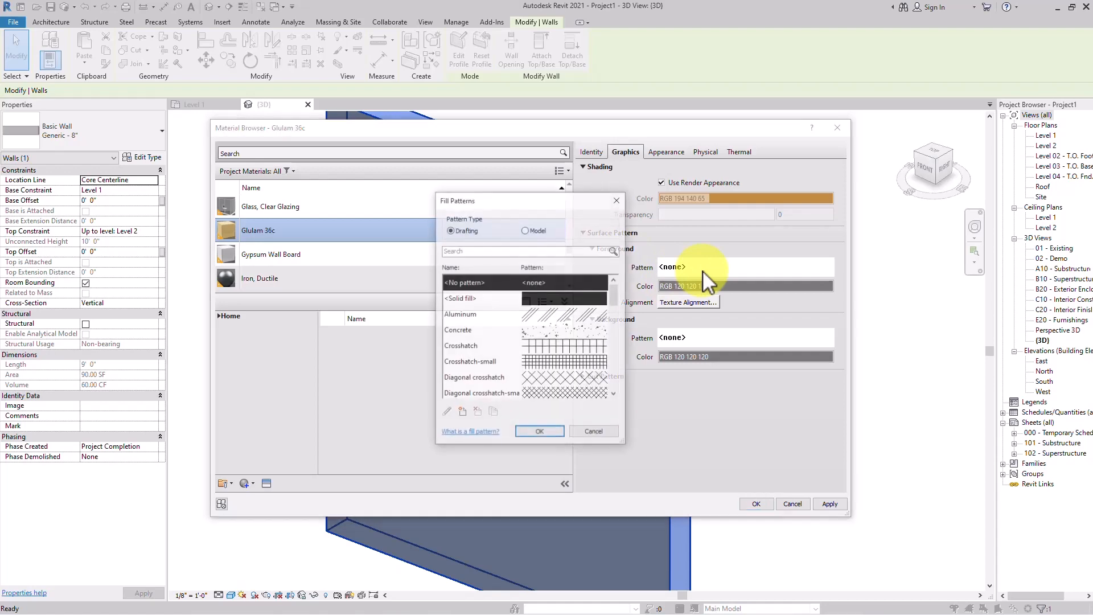
pyautogui.click(562, 343)
pyautogui.click(561, 314)
pyautogui.click(542, 430)
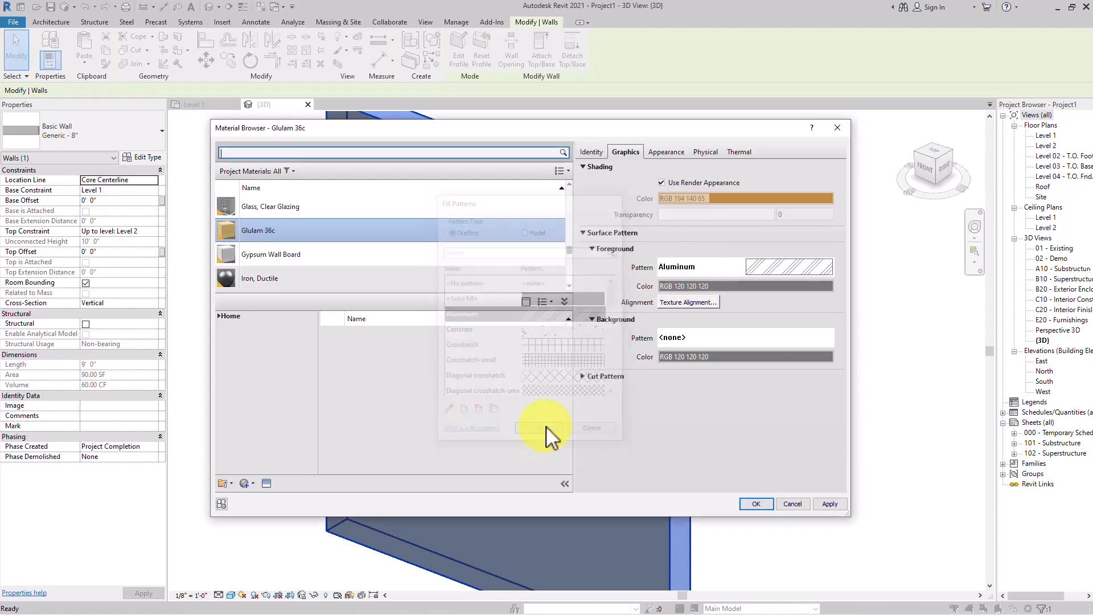
# - Set the surface pattern's foreground color of Glulam 36c to pink, RGB 255 0 128
pyautogui.click(678, 285)
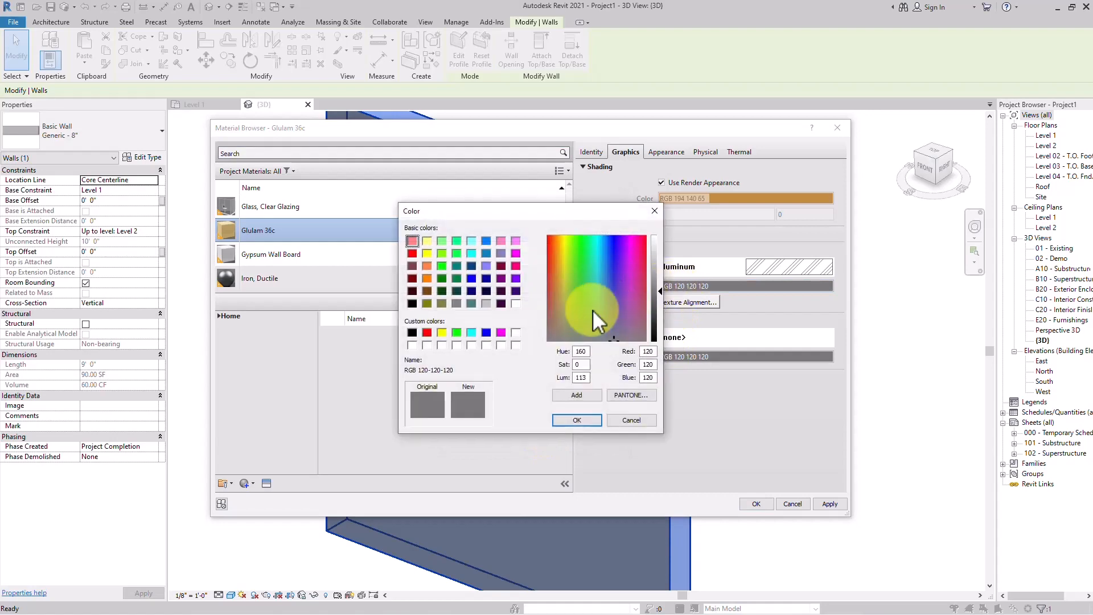
pyautogui.click(516, 266)
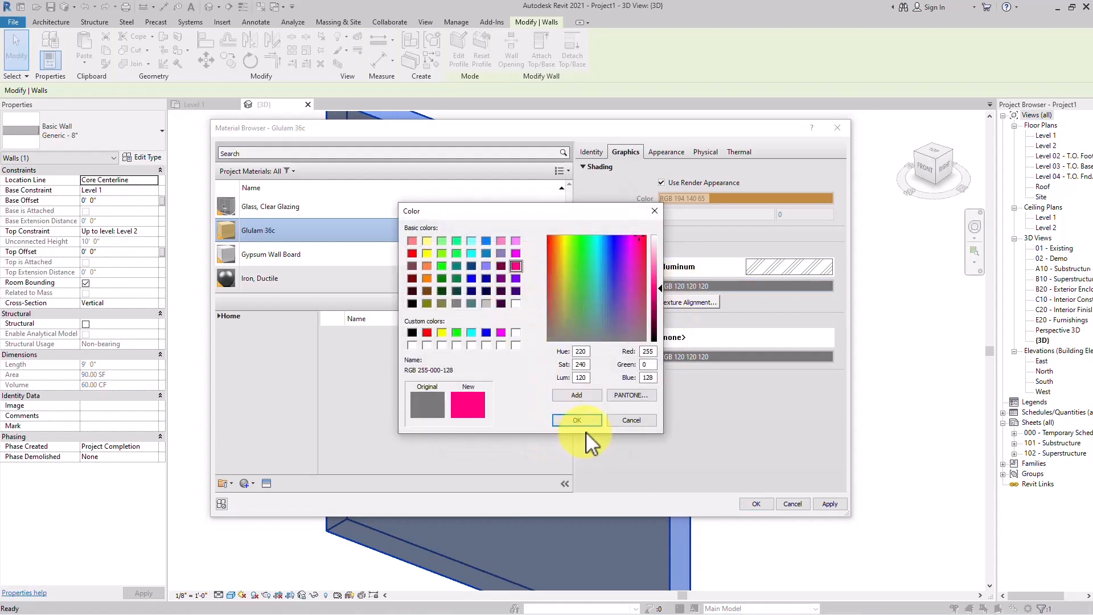
pyautogui.click(585, 421)
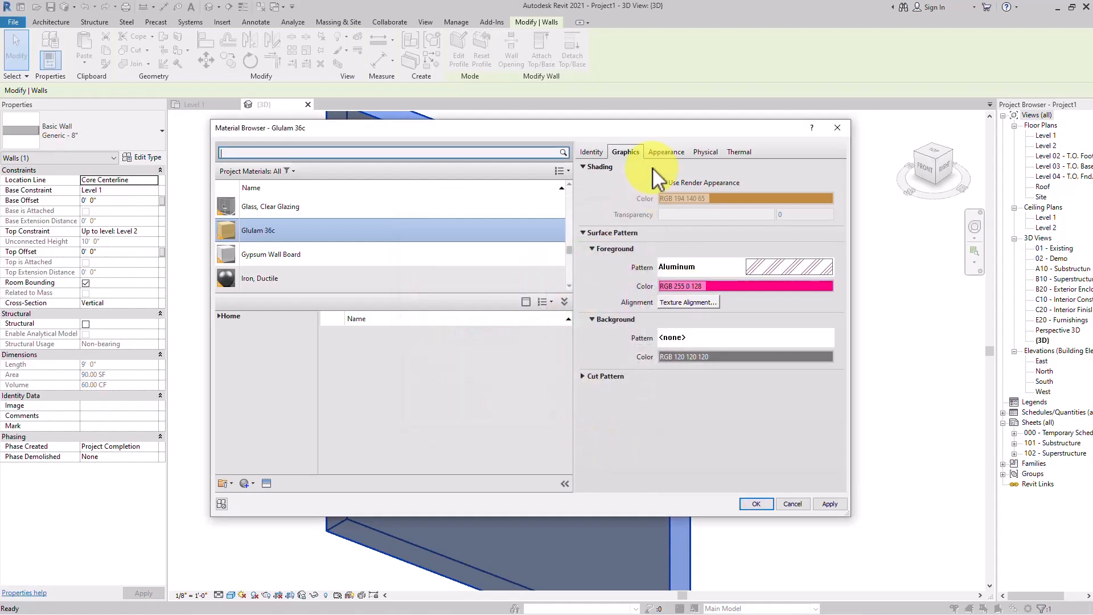
# - Set the surface pattern's background to the Crosshatch drafting pattern and apply the material changes to the wall
pyautogui.click(687, 338)
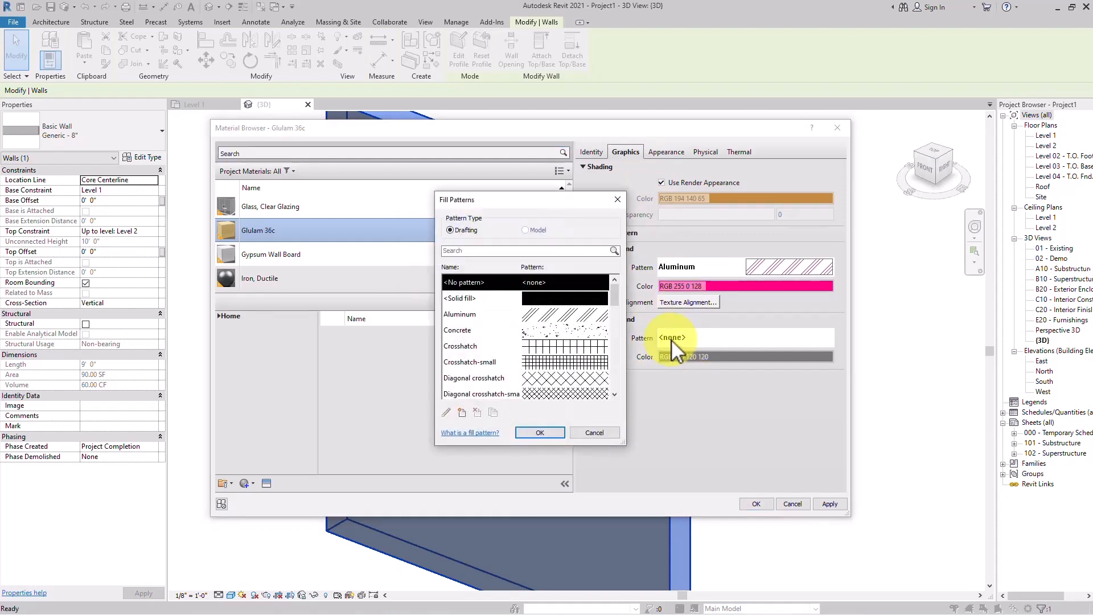
pyautogui.click(595, 347)
pyautogui.click(540, 433)
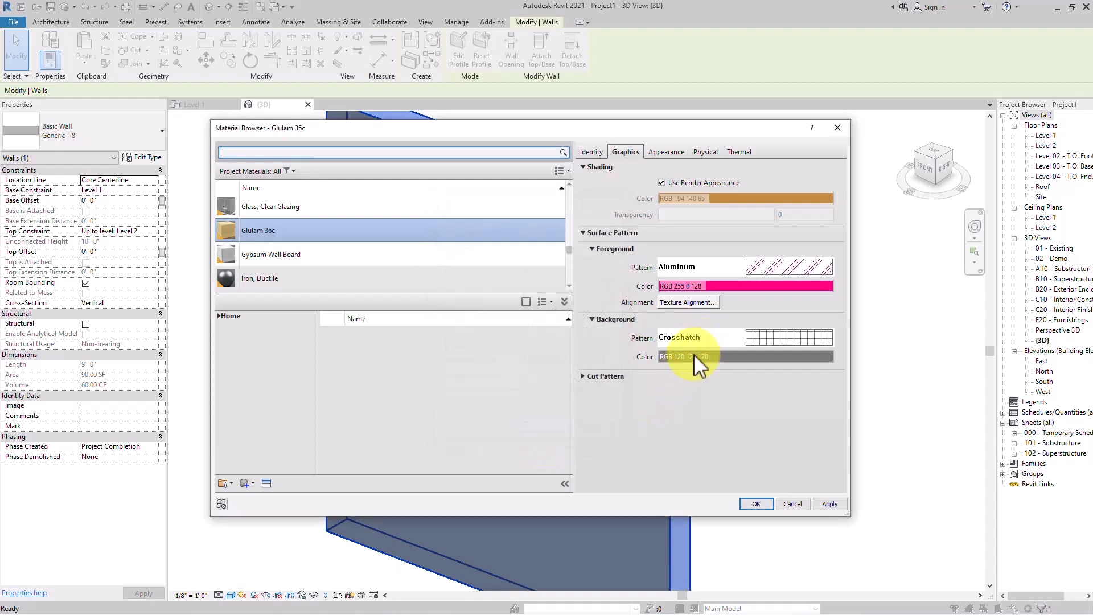
pyautogui.click(828, 504)
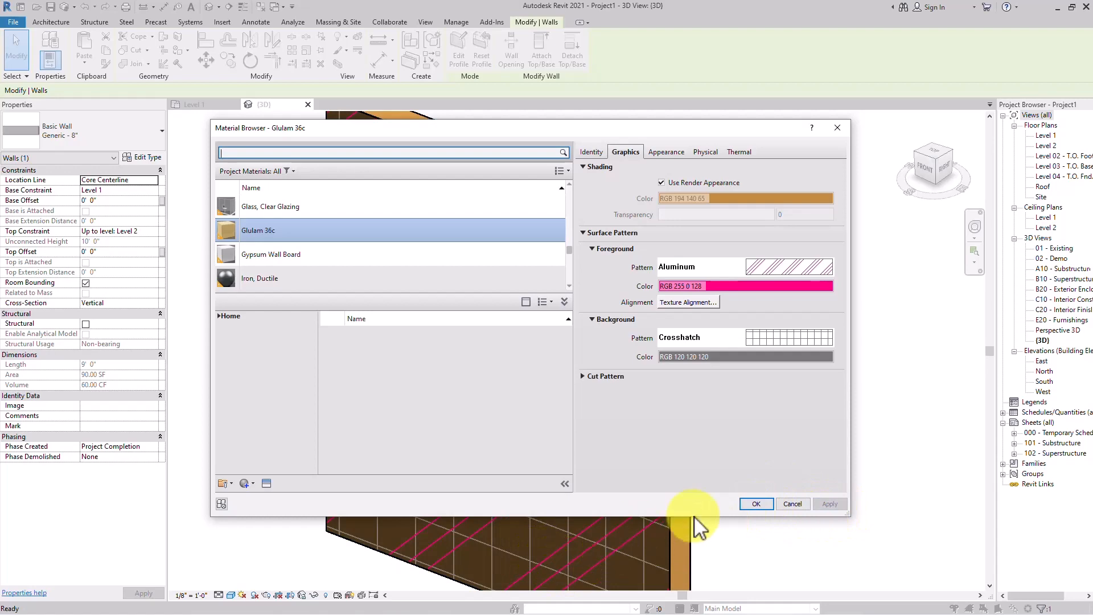
pyautogui.click(755, 504)
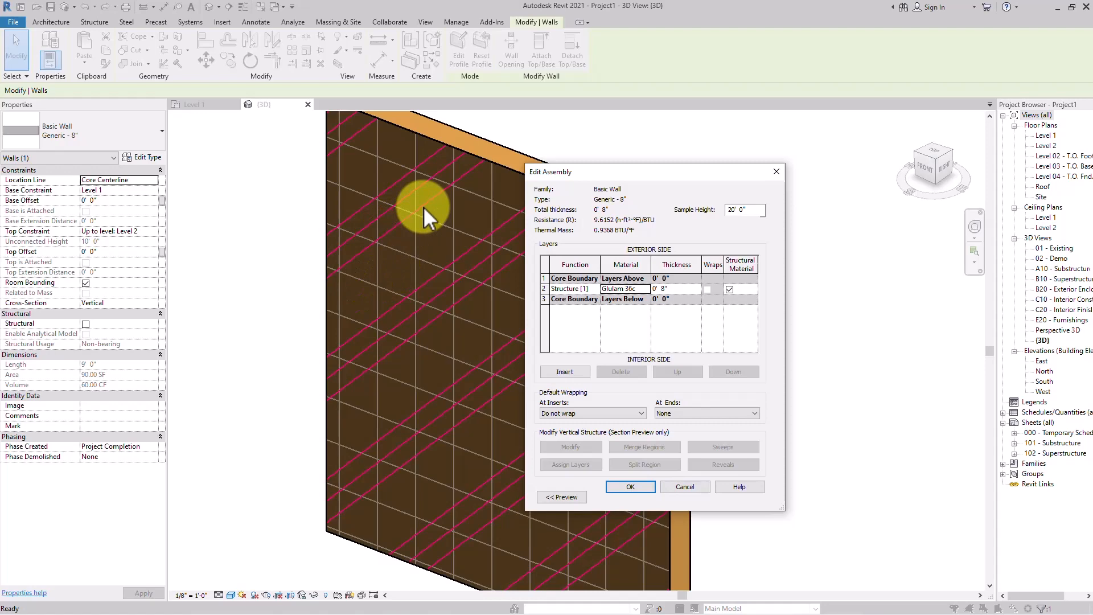
# - Reopen Glulam 36c to view its cut pattern settings, then cancel the material, assembly and wall type edits
pyautogui.click(646, 288)
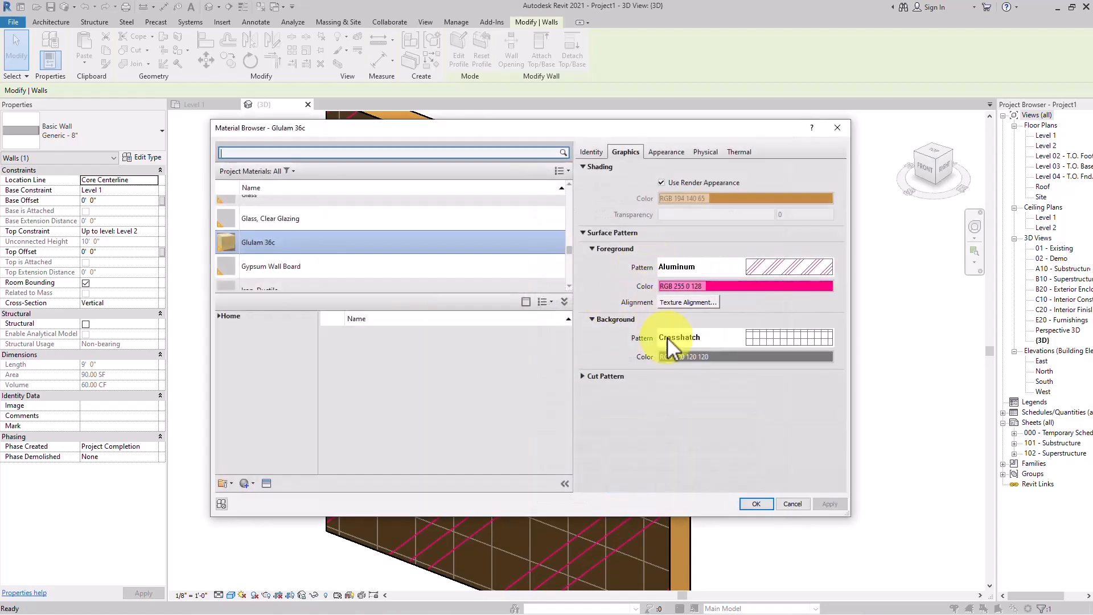
pyautogui.click(584, 377)
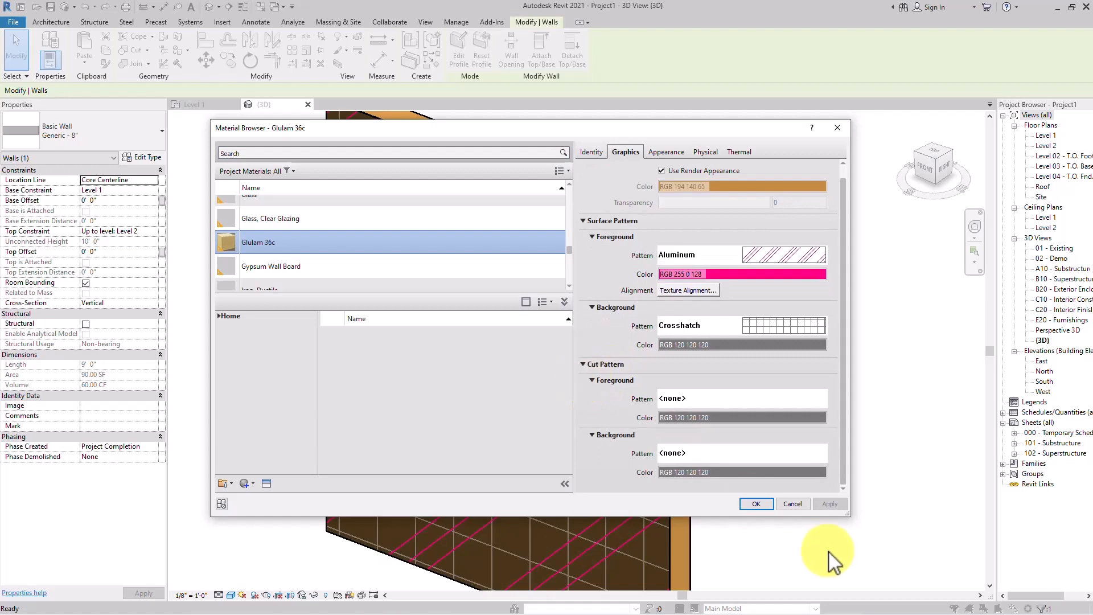
pyautogui.click(797, 504)
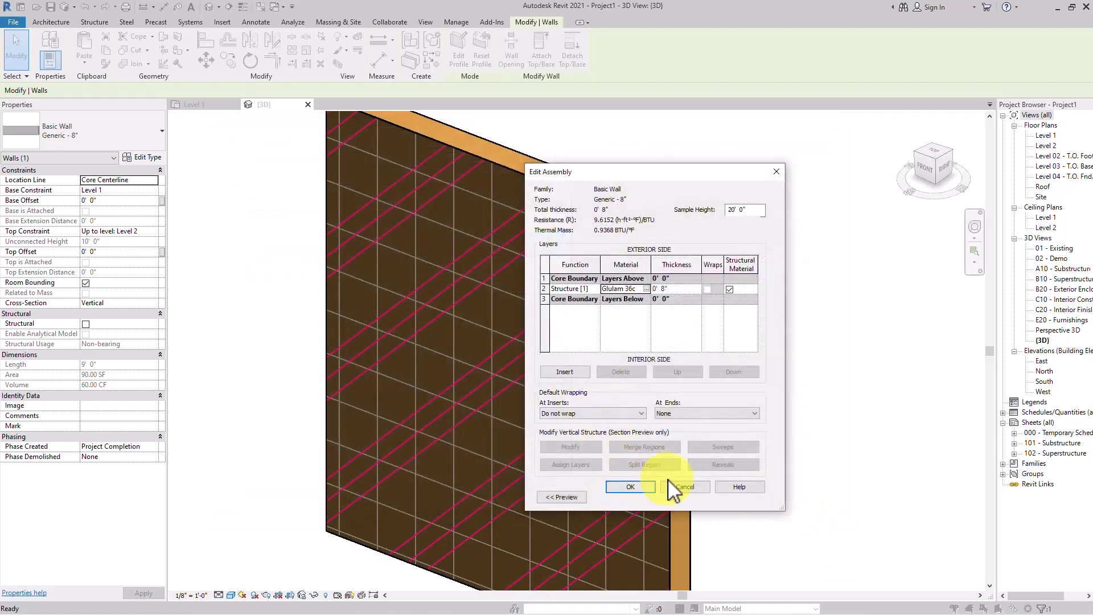
pyautogui.click(681, 487)
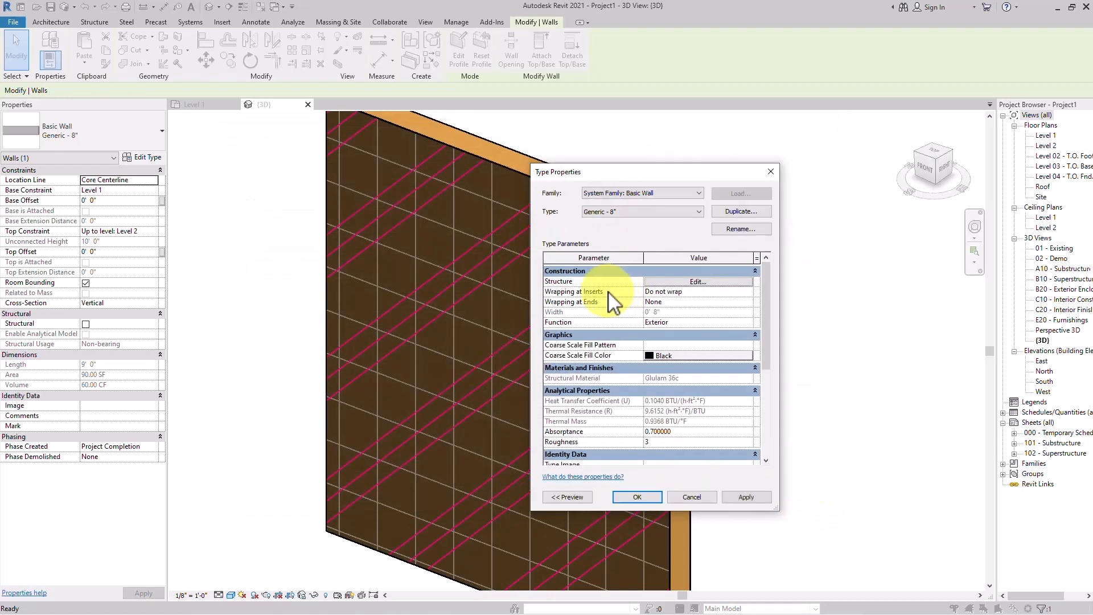
pyautogui.click(692, 498)
# - In the Level 1 floor plan, draw a vertical building section line across the middle of the wall
pyautogui.click(192, 104)
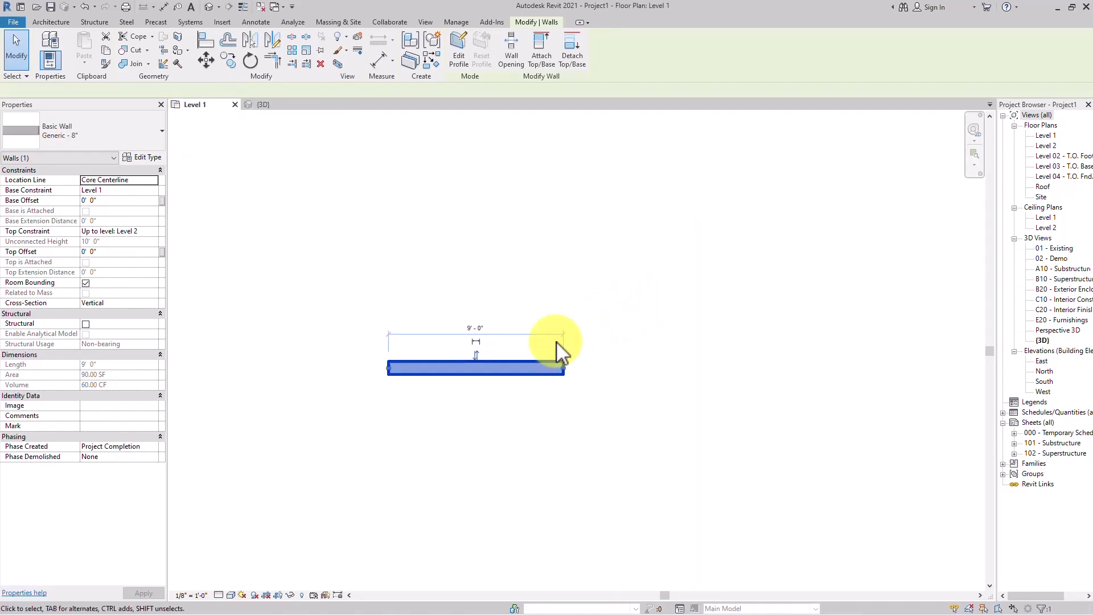
pyautogui.click(476, 318)
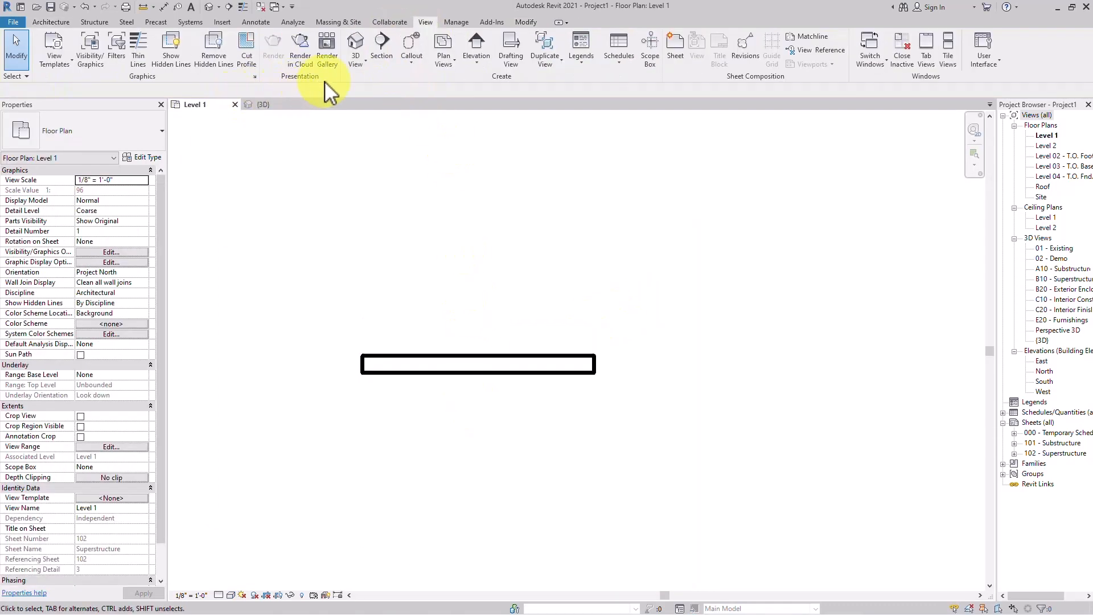
pyautogui.click(382, 43)
pyautogui.click(481, 292)
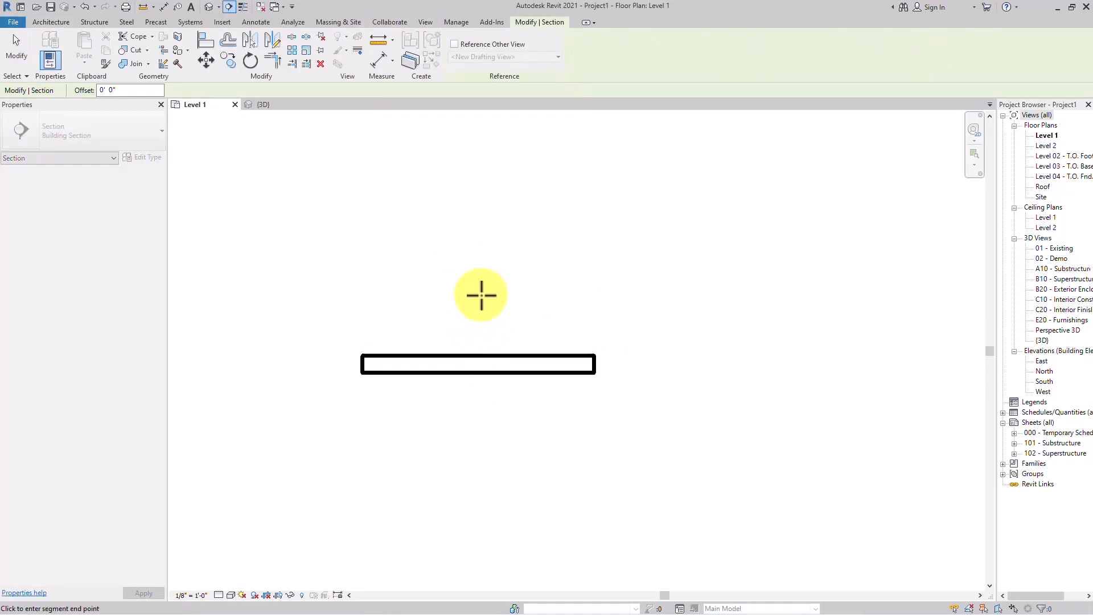
pyautogui.click(481, 488)
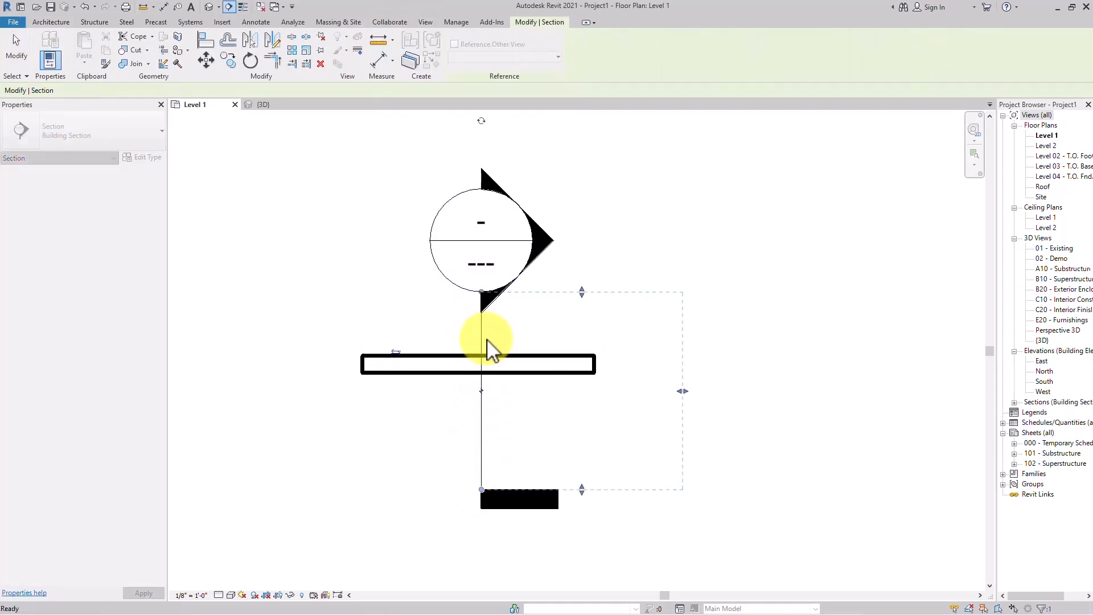
pyautogui.click(634, 215)
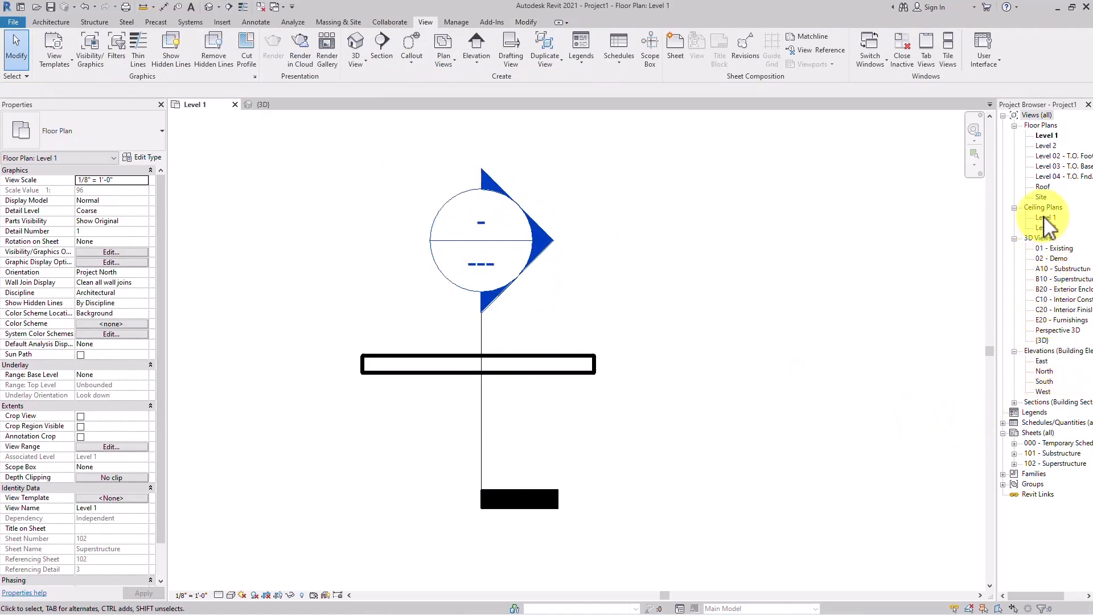
# - Open the new building section view and look closely at the cut wall
pyautogui.click(1014, 402)
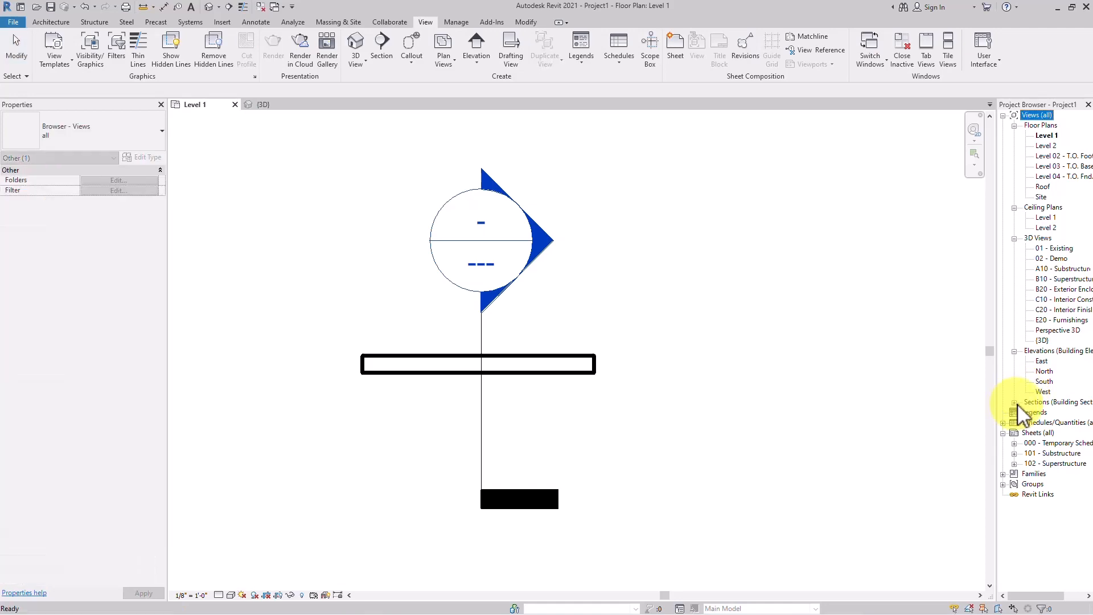
pyautogui.click(1014, 402)
pyautogui.doubleClick(1048, 412)
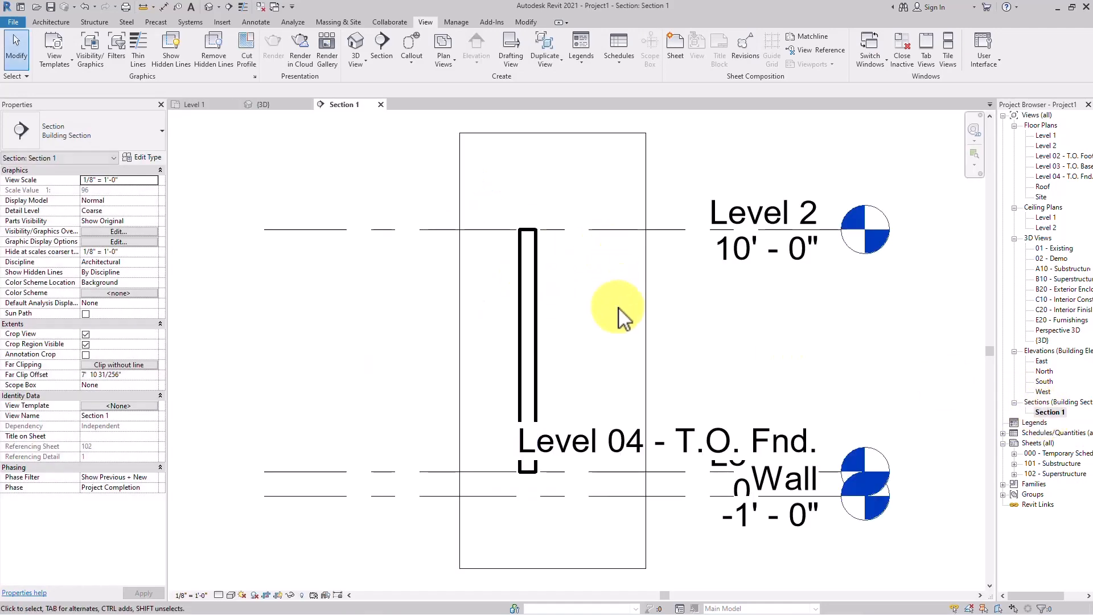
pyautogui.scroll(2, 527, 341)
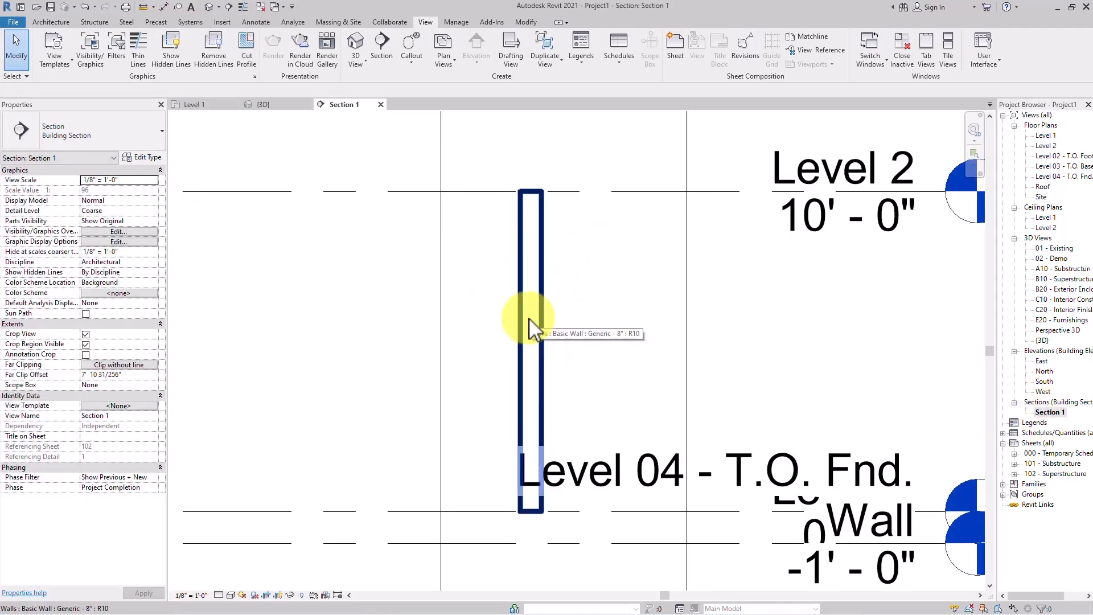
pyautogui.click(530, 326)
pyautogui.click(391, 293)
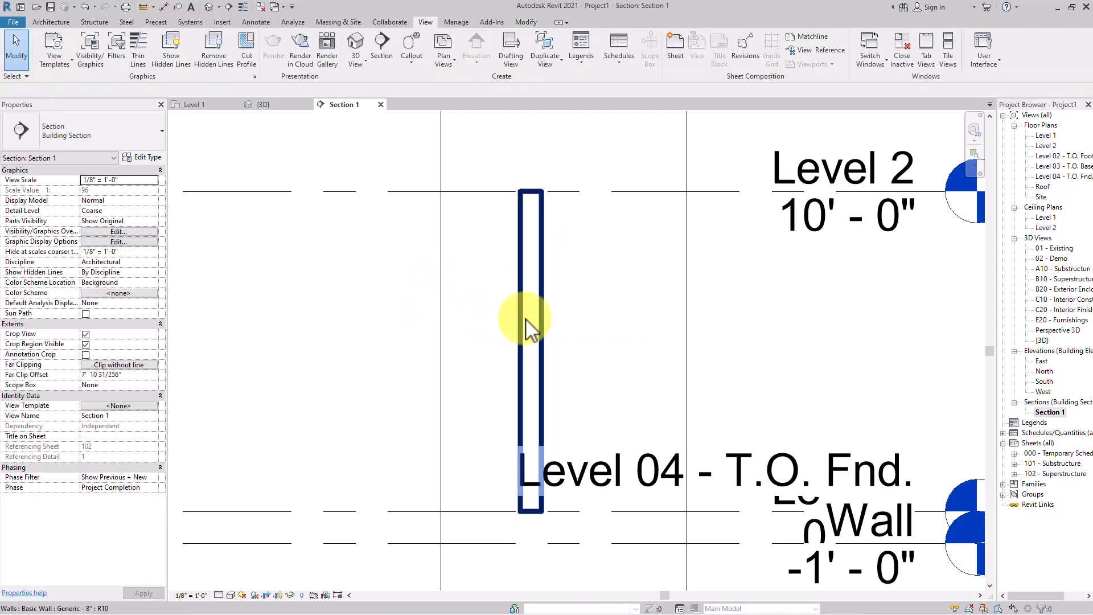
# - Select the cut wall and open the Glulam 36c material of its type's Structure [1] layer in the Material Browser
pyautogui.click(527, 297)
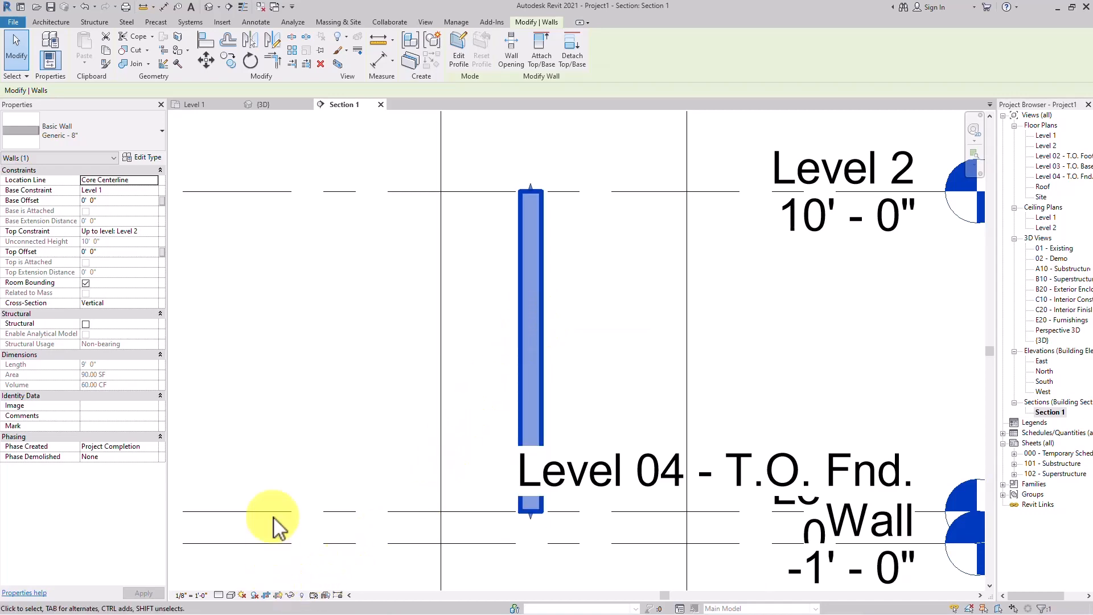
pyautogui.click(149, 158)
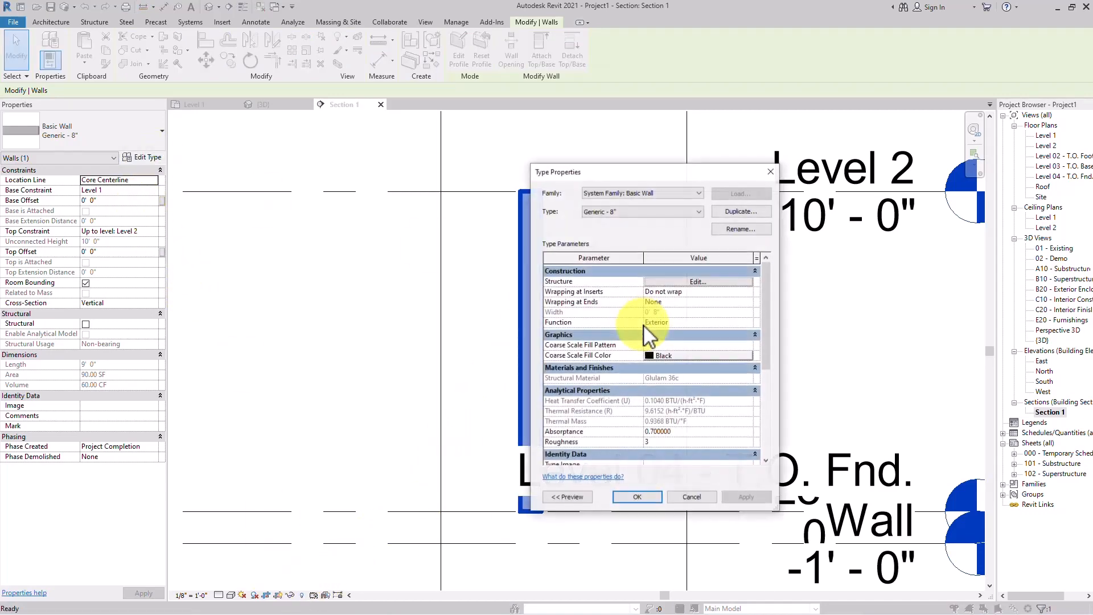
pyautogui.click(715, 297)
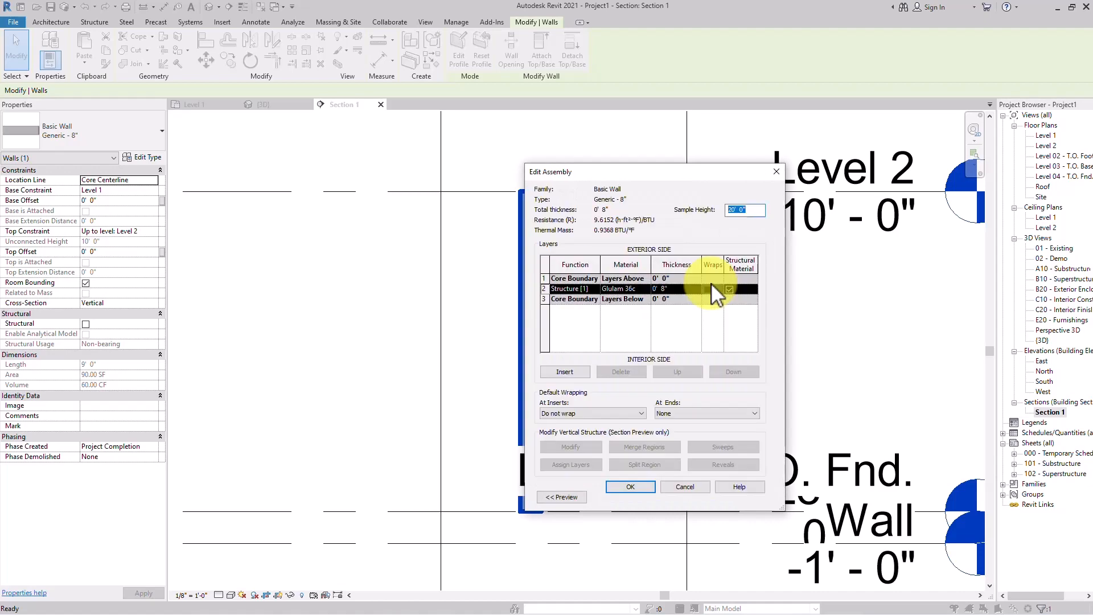
pyautogui.click(642, 288)
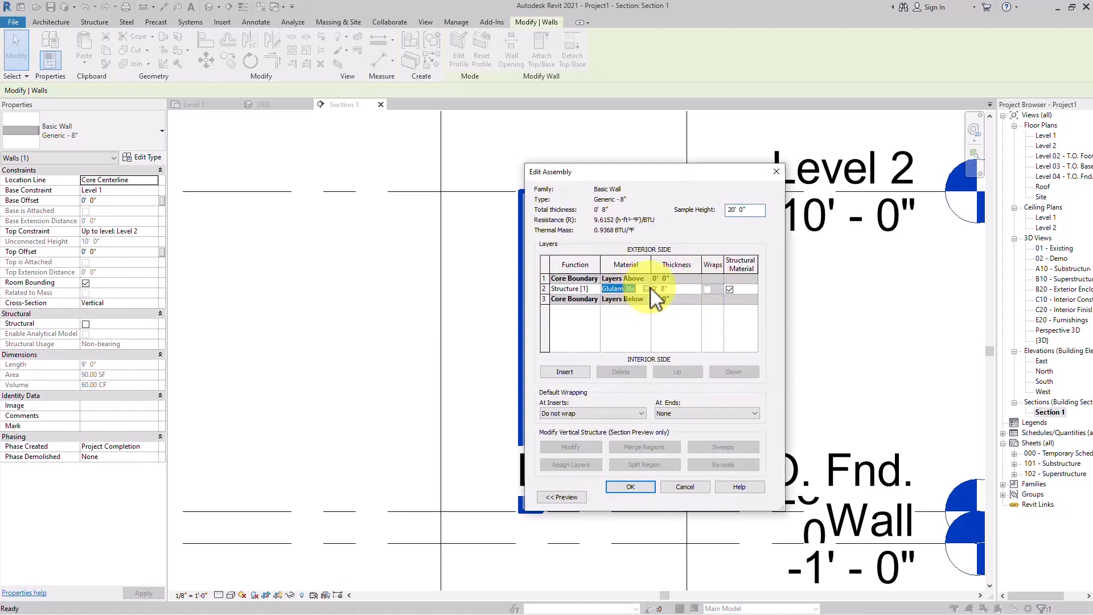
pyautogui.click(649, 288)
pyautogui.scroll(-1, 692, 387)
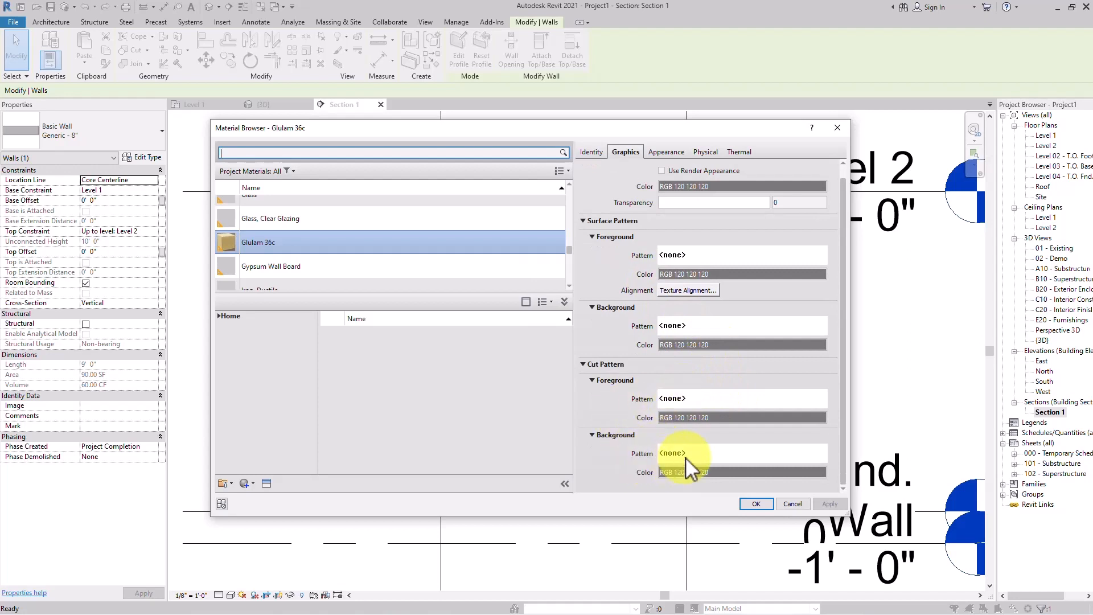
# - Set the cut pattern's foreground of Glulam 36c to the Aluminum drafting pattern and confirm the material and wall type changes
pyautogui.click(700, 402)
pyautogui.click(579, 315)
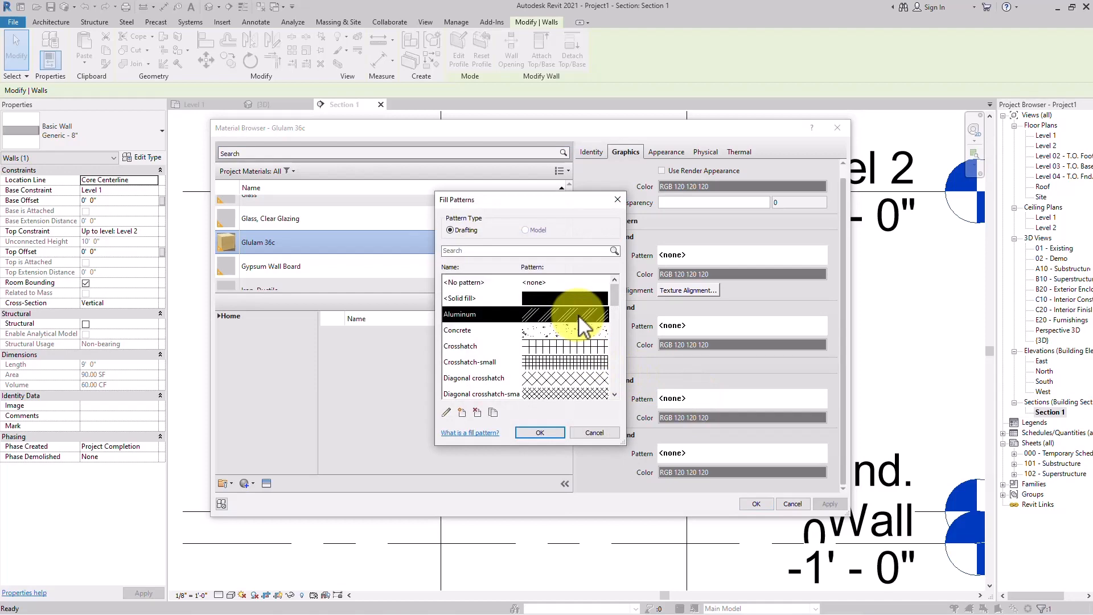
pyautogui.click(547, 433)
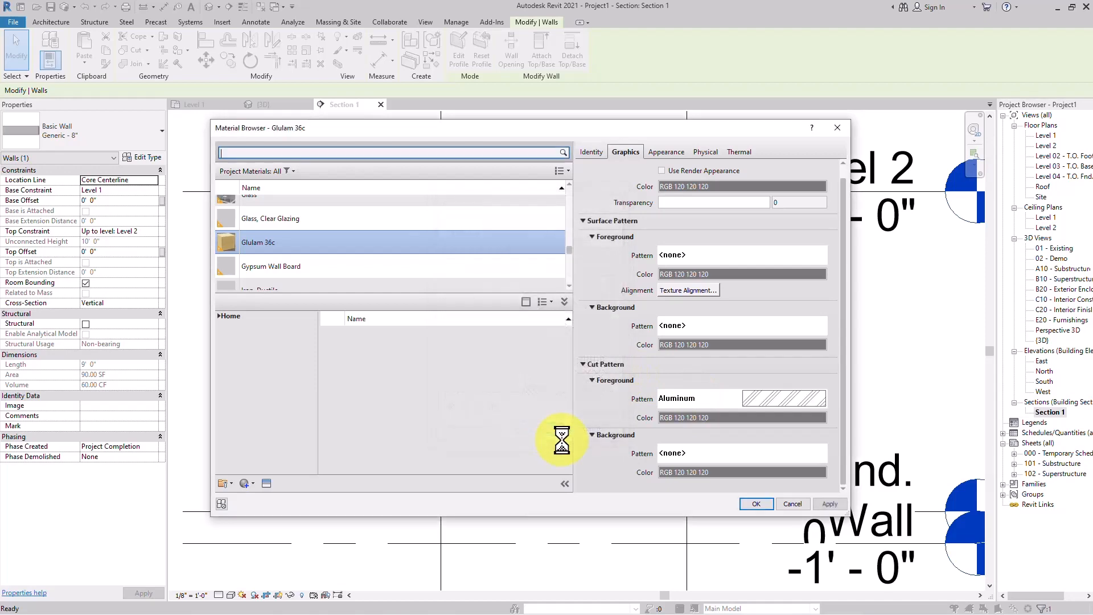
pyautogui.click(757, 505)
pyautogui.click(634, 487)
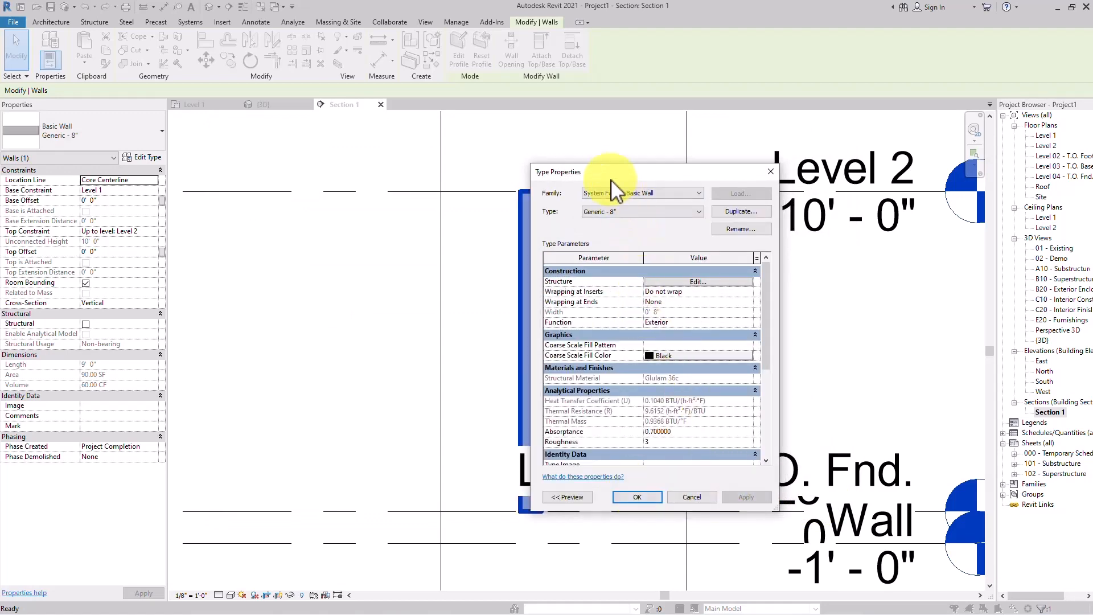
pyautogui.moveTo(610, 179); pyautogui.dragTo(718, 167)
pyautogui.click(747, 485)
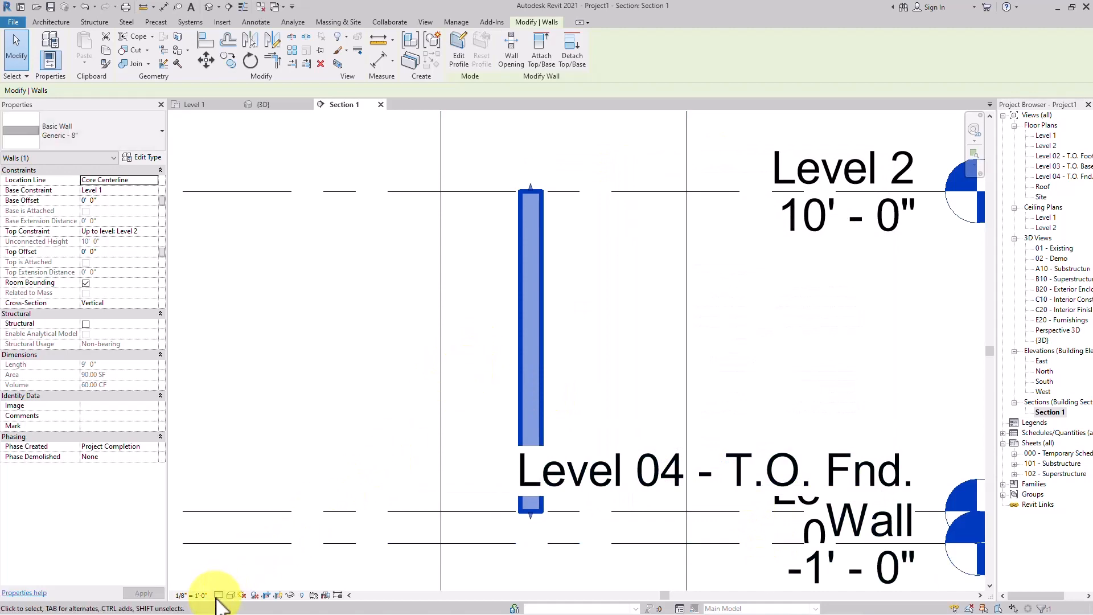
# - Set the section view's detail level to Fine and examine the wall's cut pattern close up
pyautogui.click(219, 595)
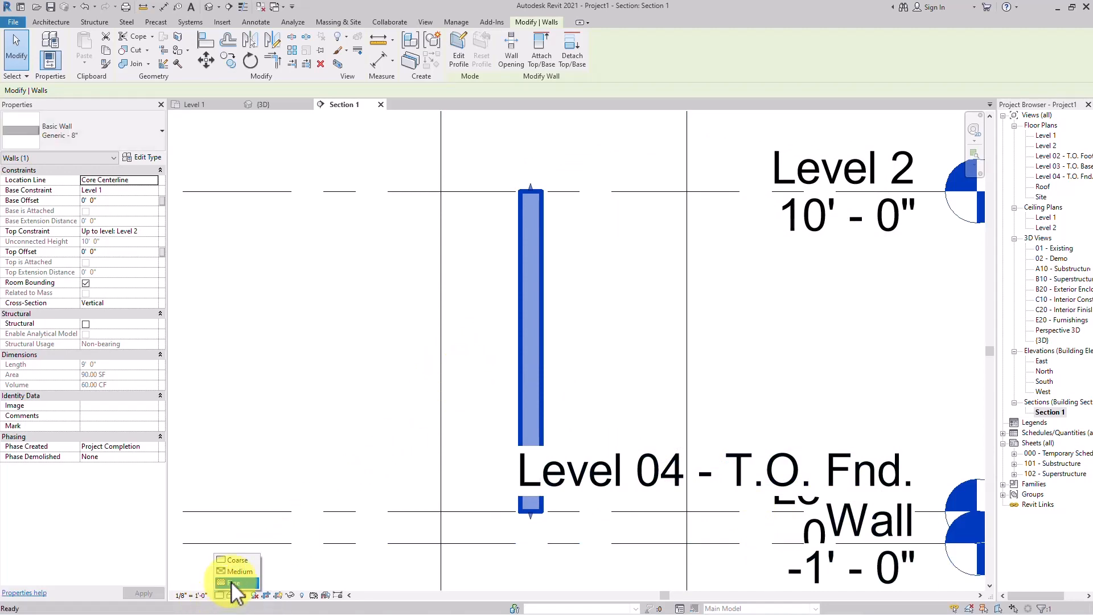
pyautogui.click(235, 583)
pyautogui.click(317, 525)
pyautogui.scroll(2, 532, 333)
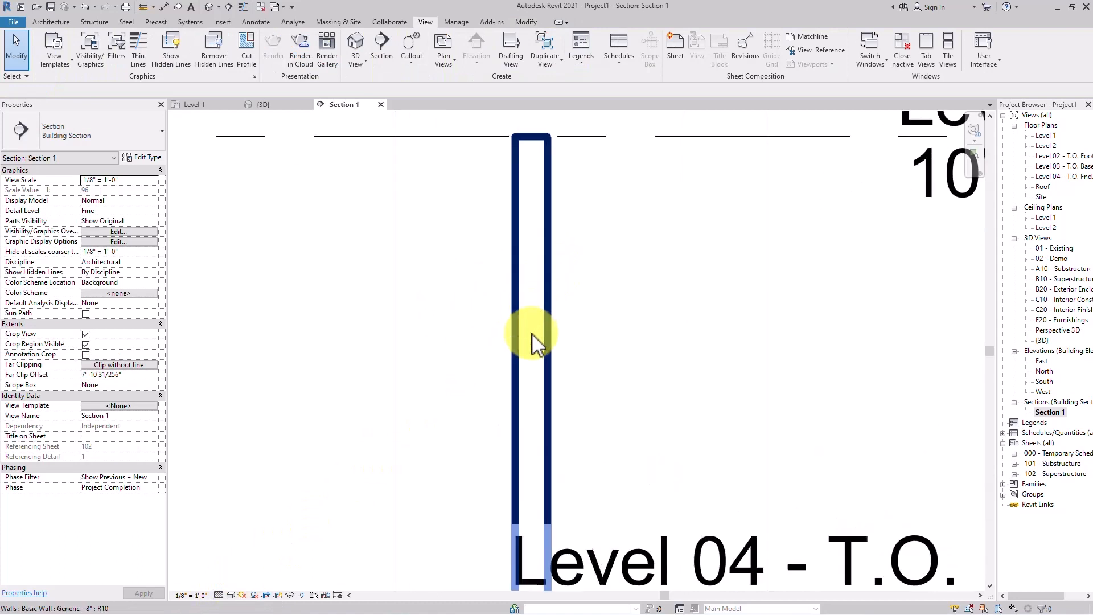
pyautogui.scroll(1, 531, 333)
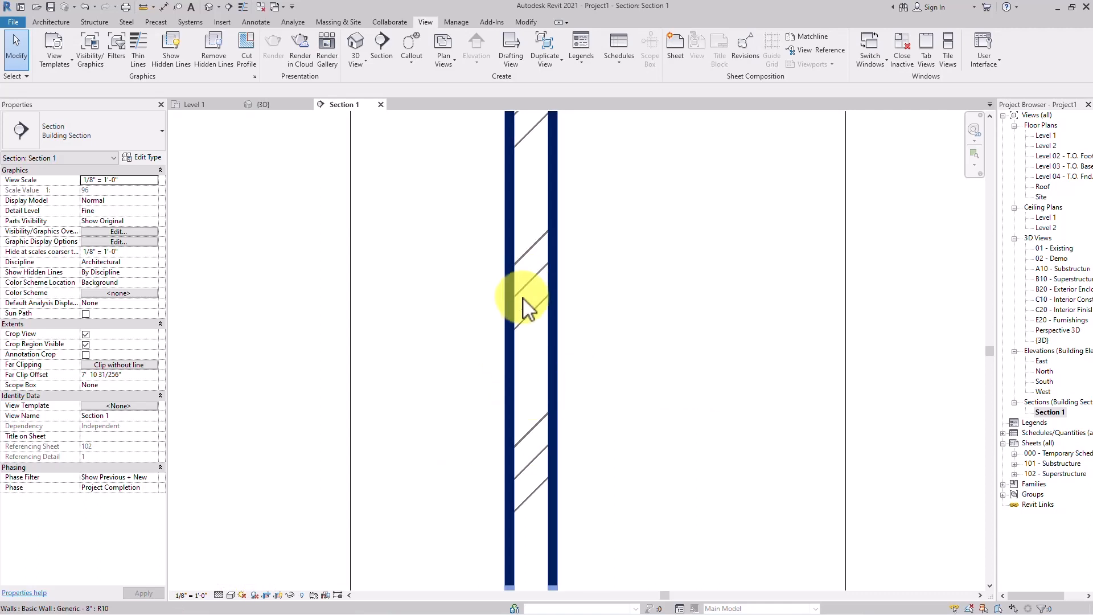
pyautogui.scroll(-1, 523, 307)
pyautogui.scroll(-1, 520, 310)
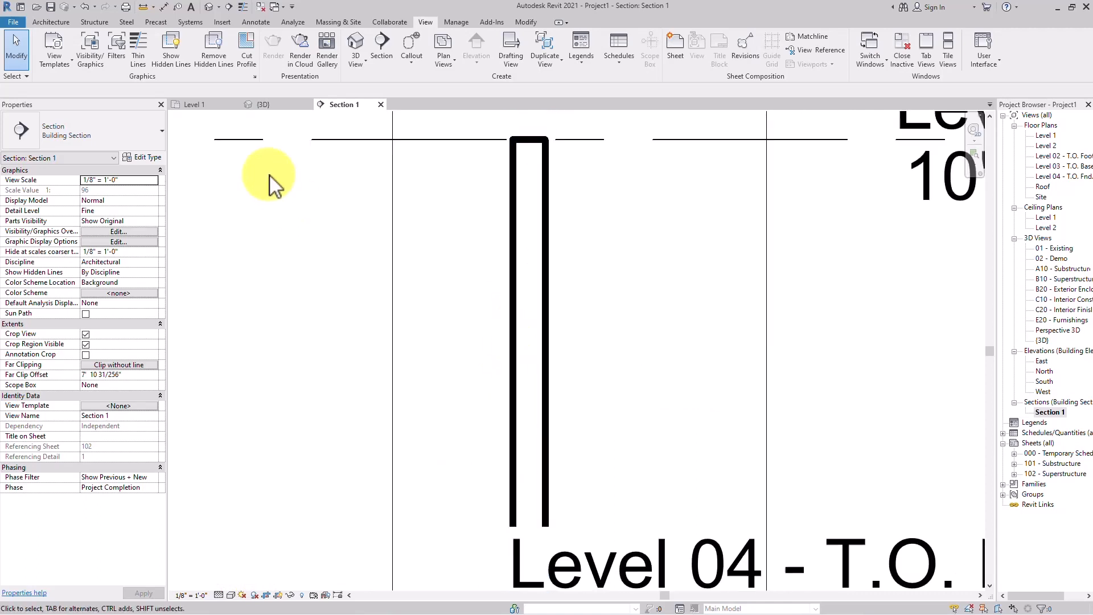
# - Switch to the 3D view and check the wall in the Realistic visual style before returning to Shaded
pyautogui.click(275, 105)
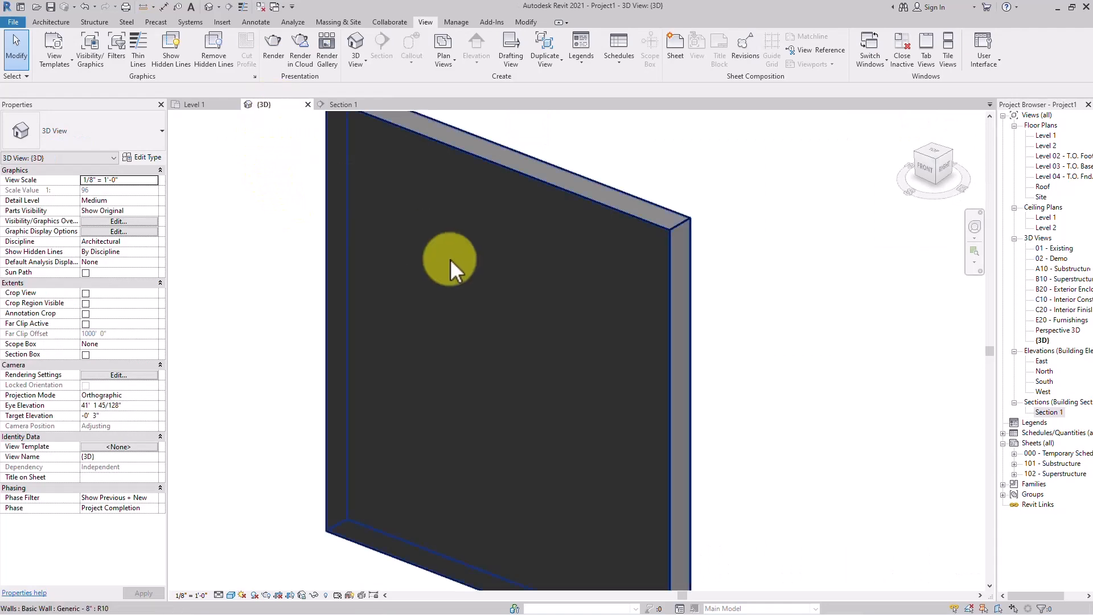
pyautogui.click(461, 278)
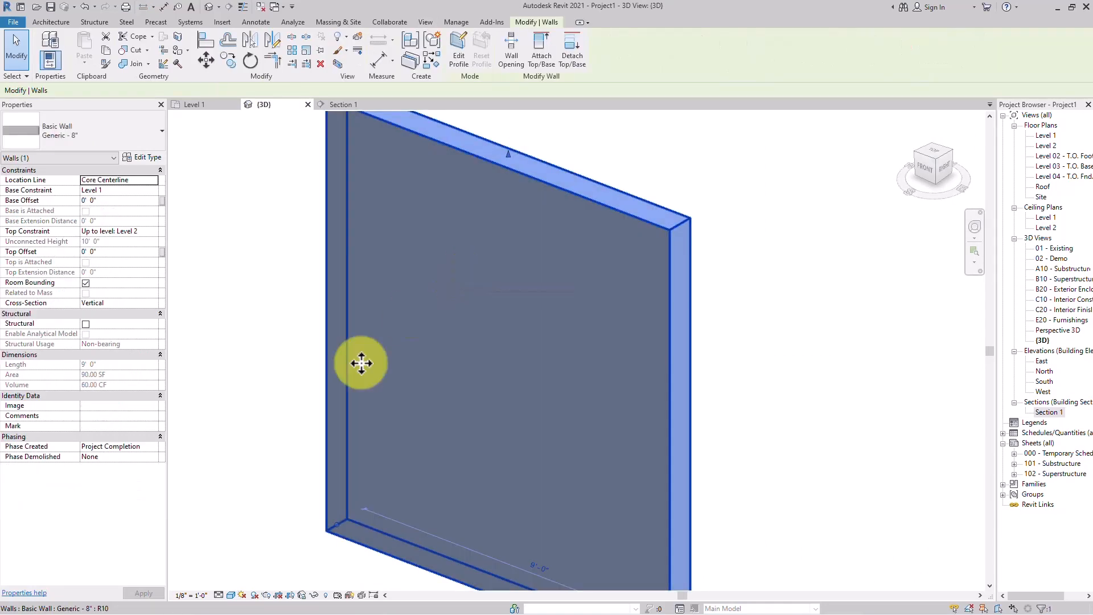
pyautogui.click(231, 595)
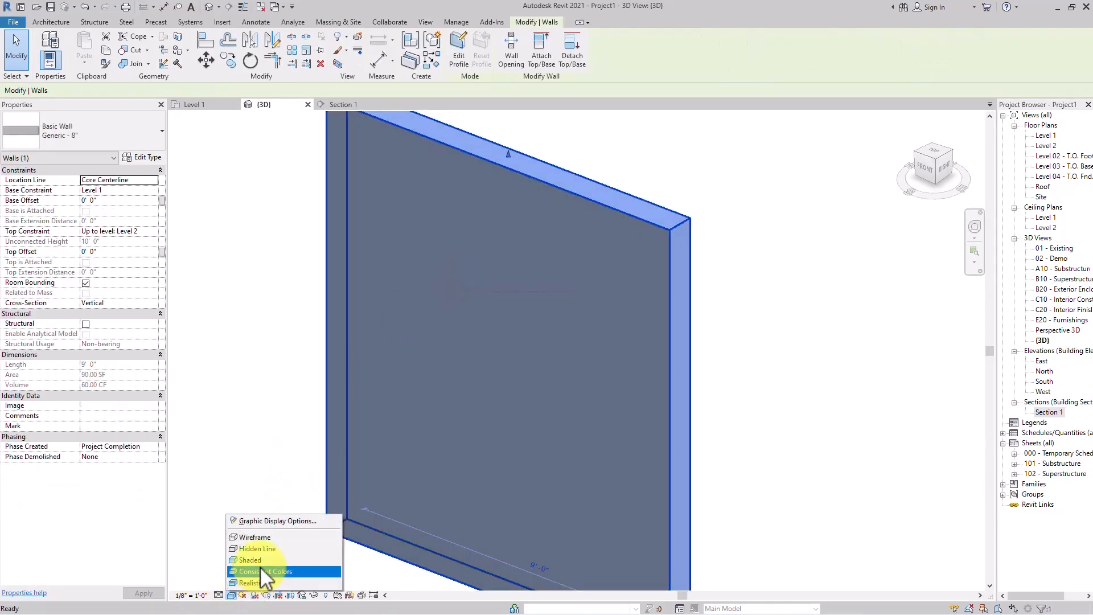
pyautogui.click(254, 582)
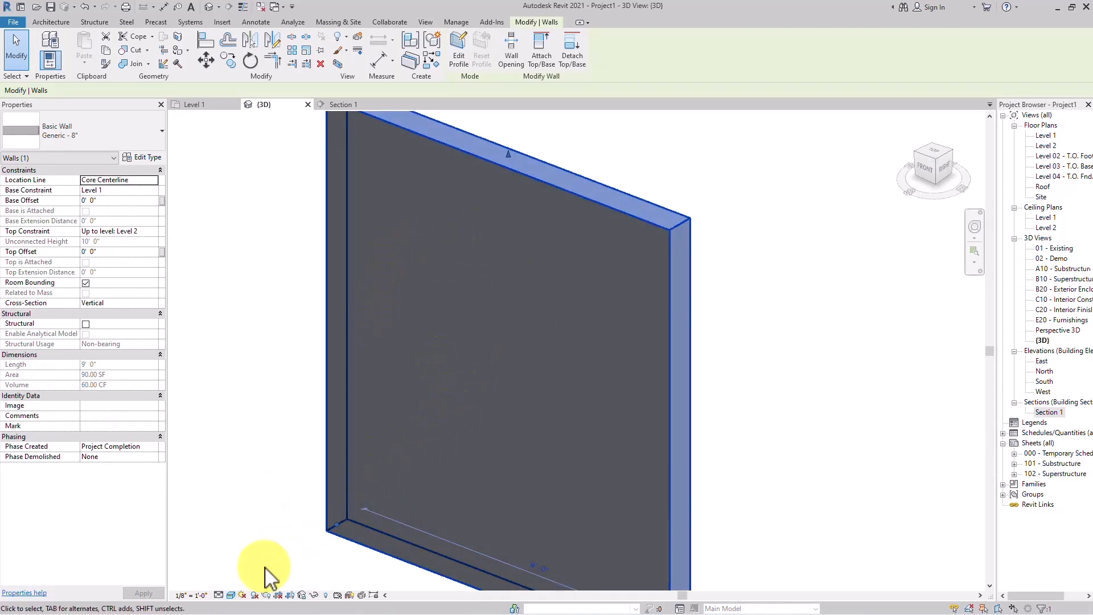
pyautogui.click(231, 594)
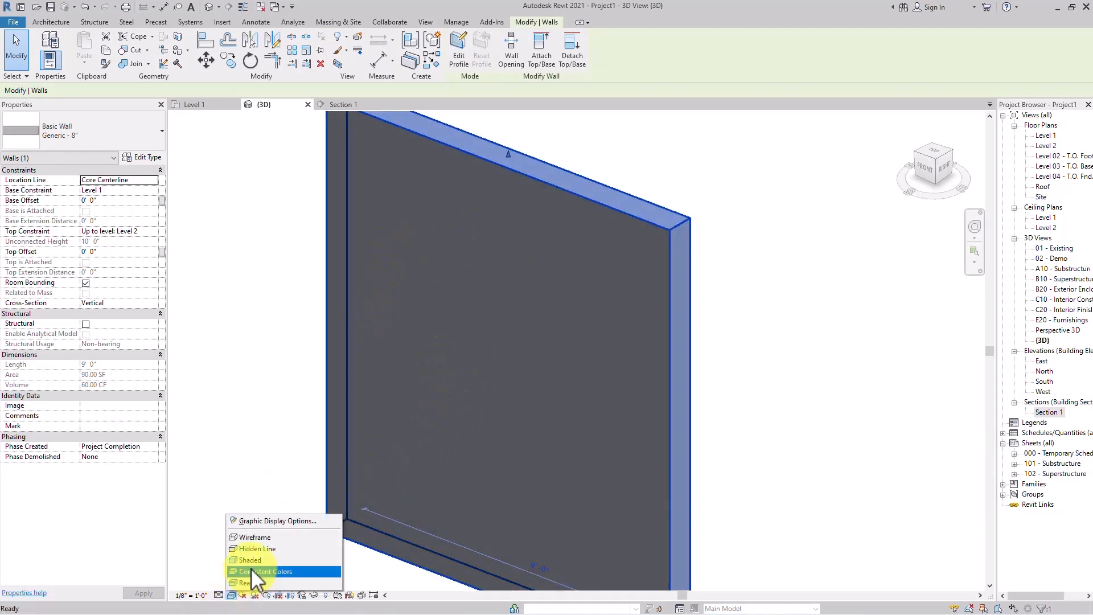
pyautogui.click(254, 559)
pyautogui.click(760, 349)
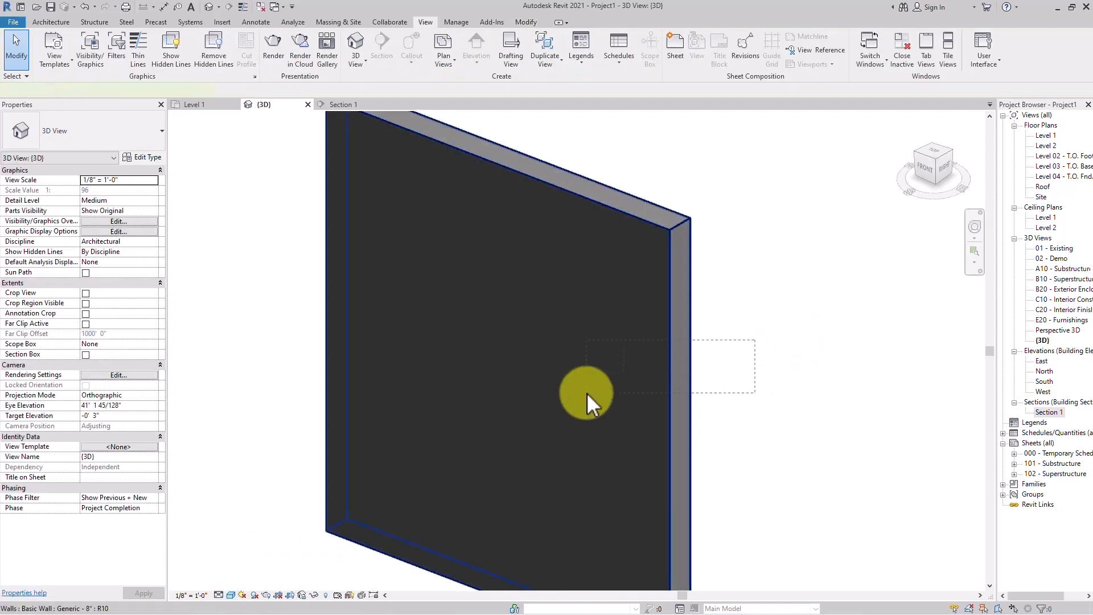
# - Select the wall in the 3D view and open the Glulam 36c material of its type's Structure [1] layer
pyautogui.click(587, 392)
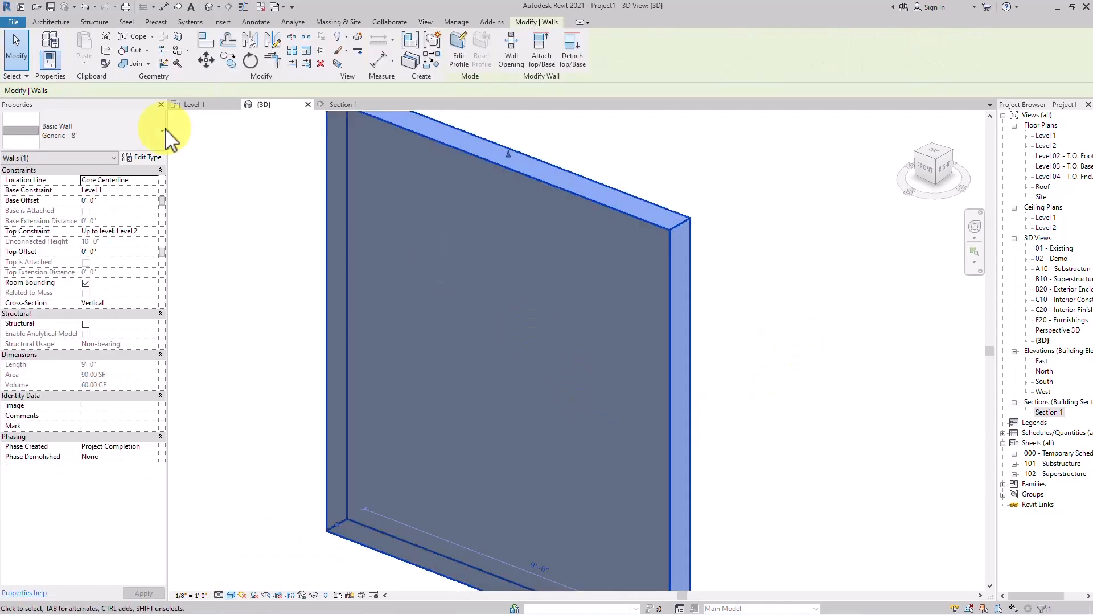
pyautogui.click(146, 153)
pyautogui.click(786, 274)
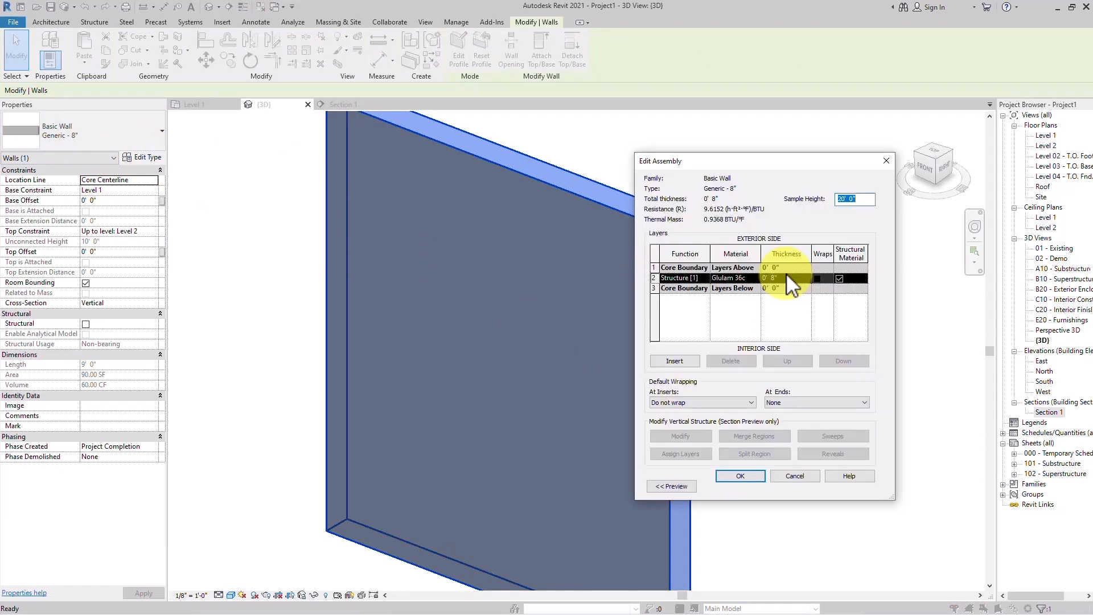
pyautogui.click(759, 281)
pyautogui.click(758, 279)
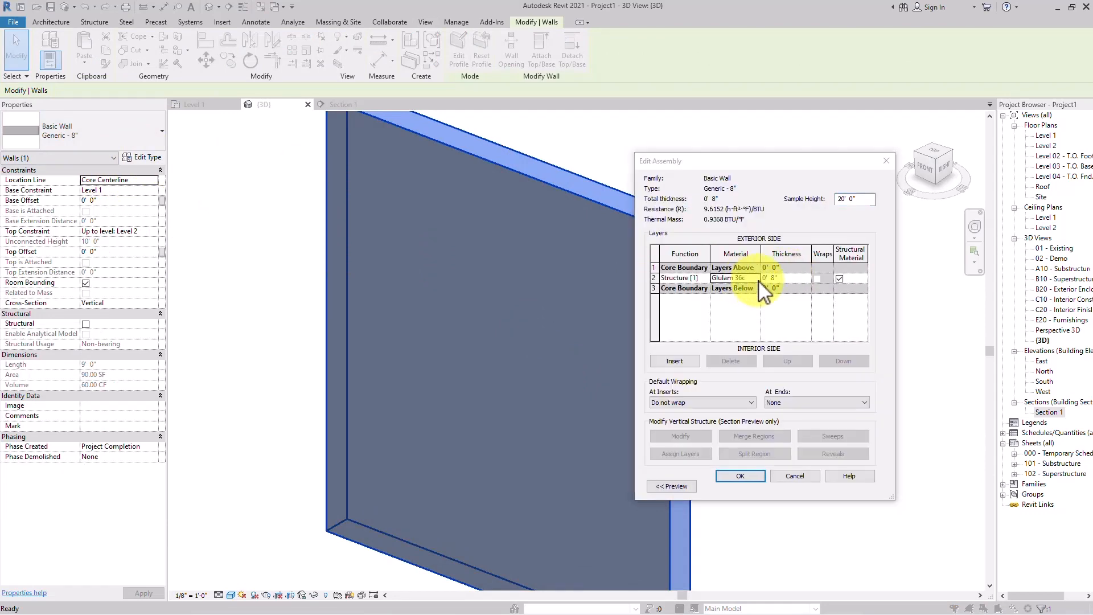
pyautogui.click(268, 242)
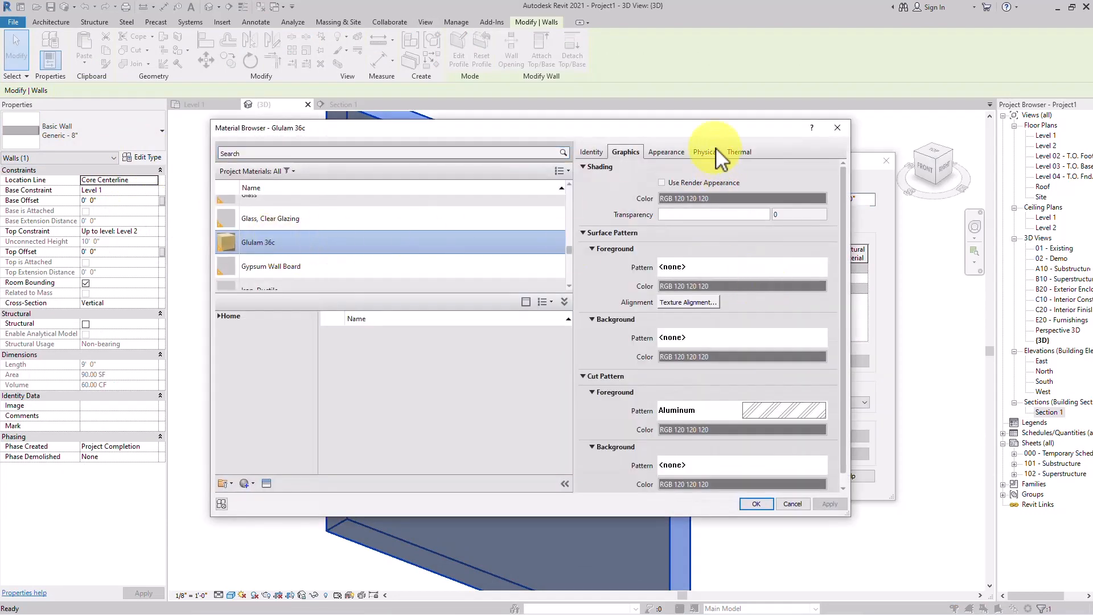
# - Expand the Information section of Glulam 36c's appearance properties and set the Finishes.Laminate.Plywood.jpg texture's brightness to 85
pyautogui.click(669, 152)
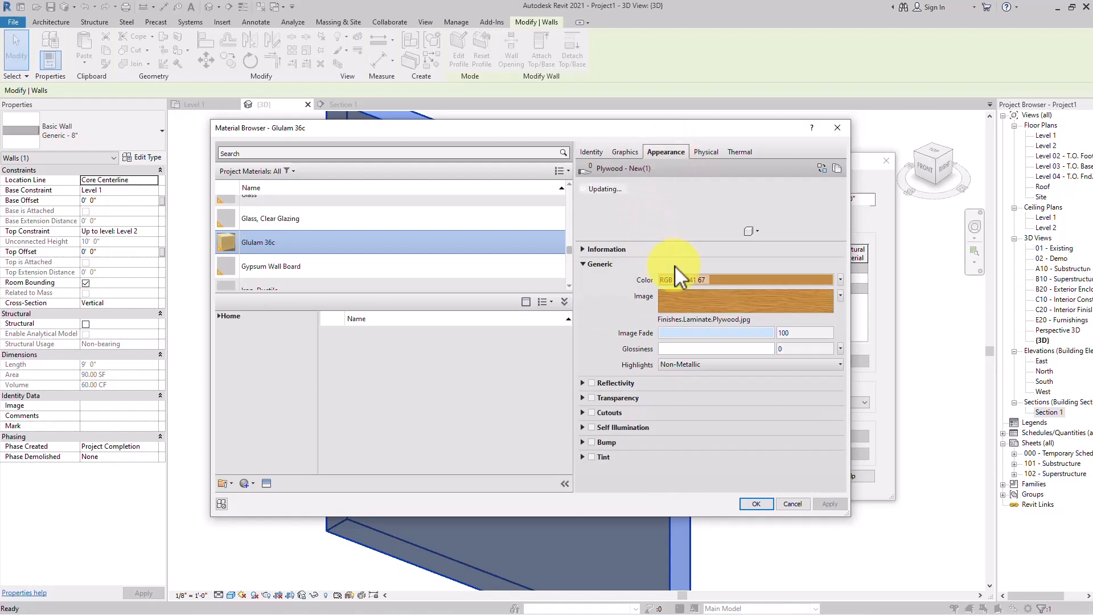
pyautogui.click(587, 250)
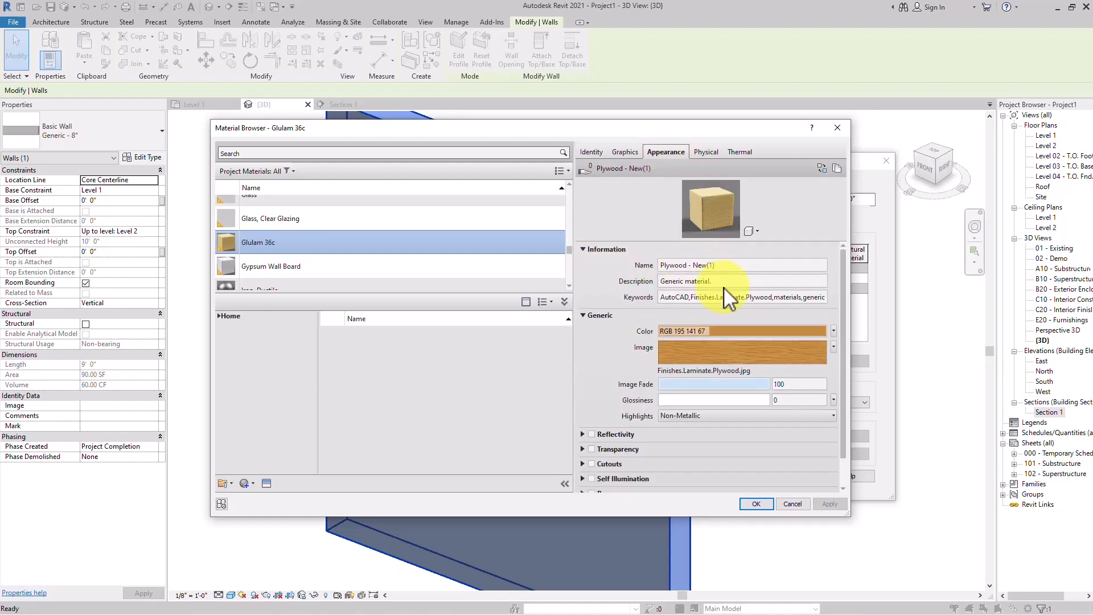
pyautogui.click(584, 314)
pyautogui.click(583, 314)
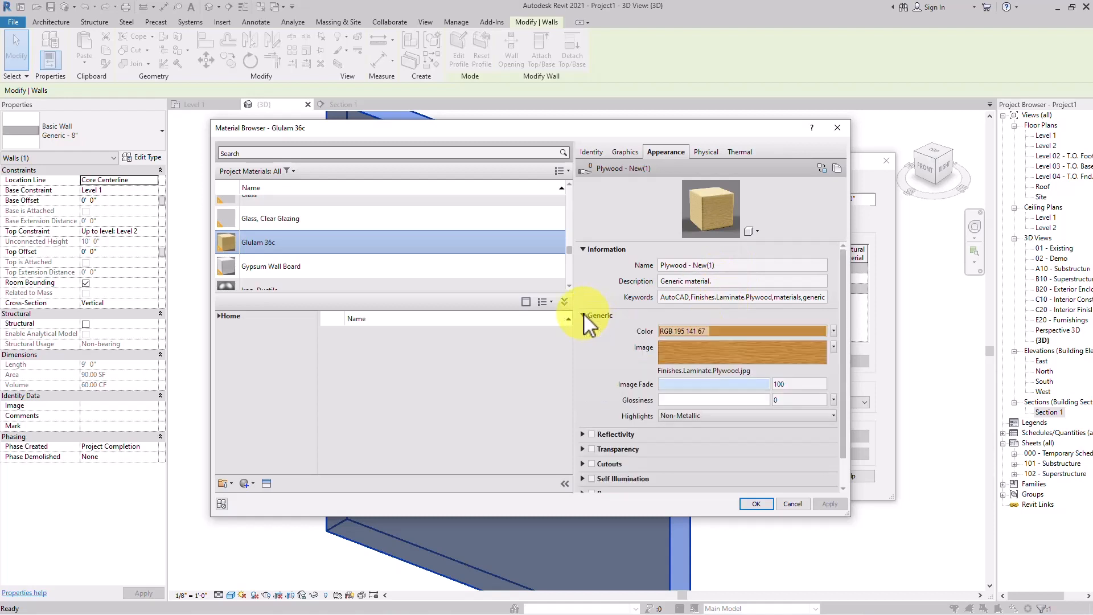
pyautogui.click(713, 353)
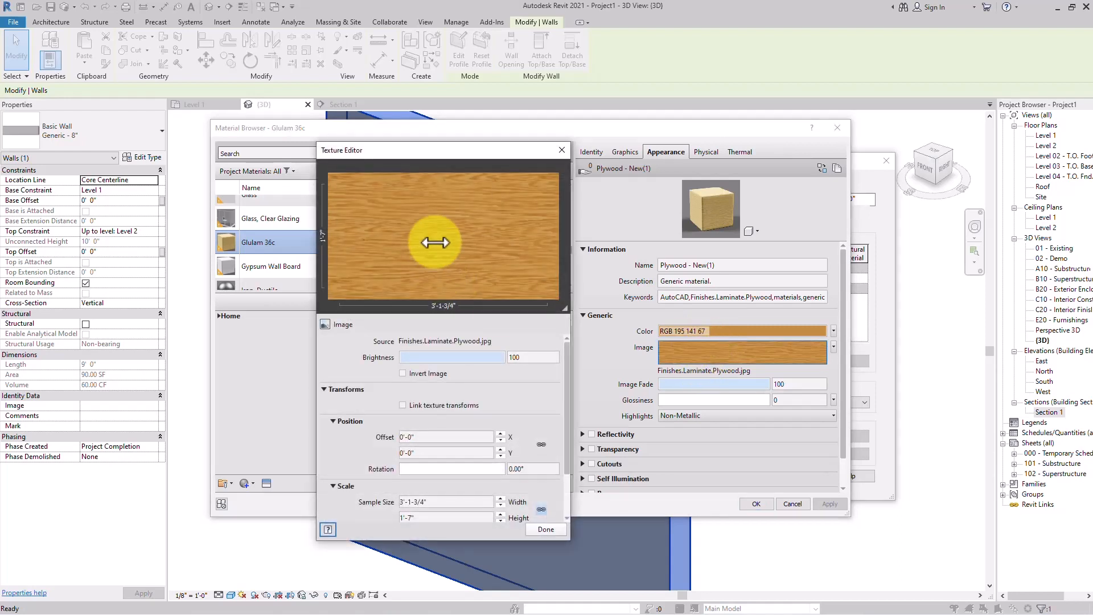
pyautogui.moveTo(501, 357); pyautogui.dragTo(475, 361)
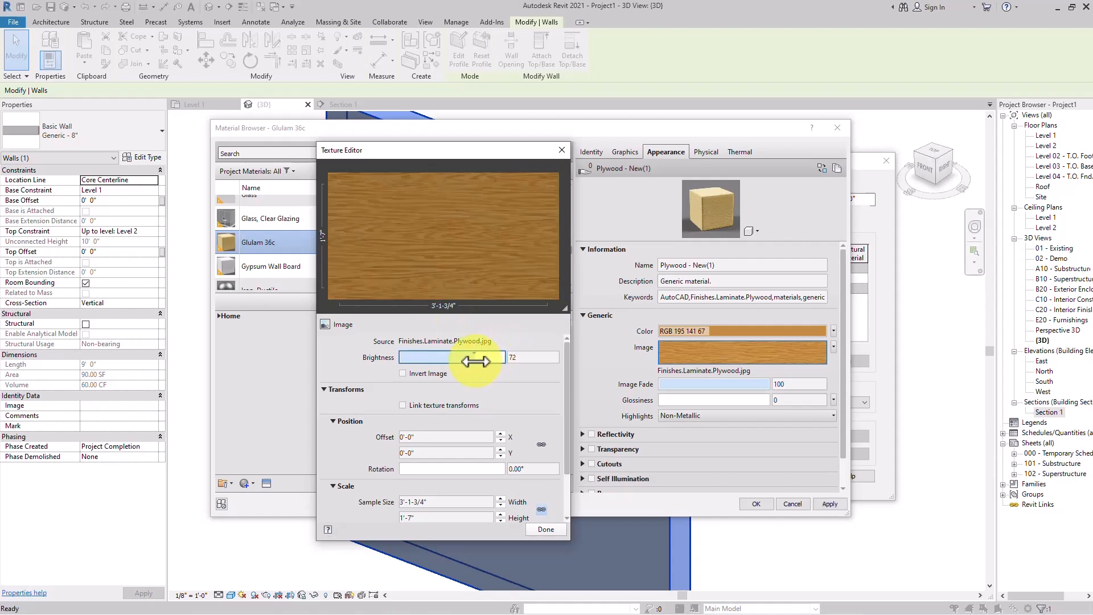
pyautogui.click(489, 357)
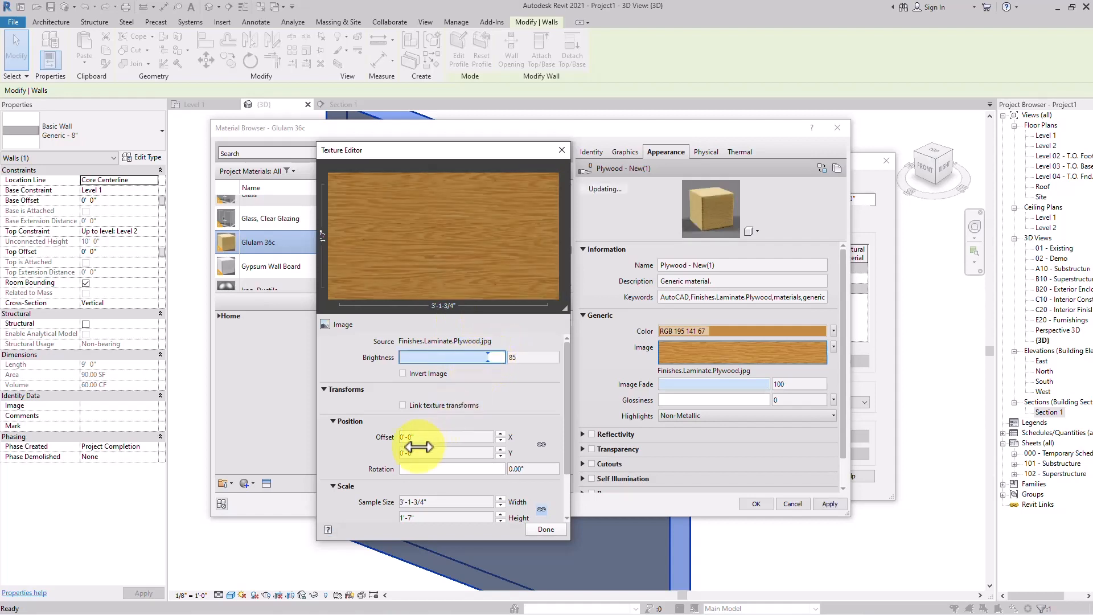
# - Set the plywood texture's sample width to 2'-0" with the height linked, and finish editing the texture
pyautogui.click(418, 505)
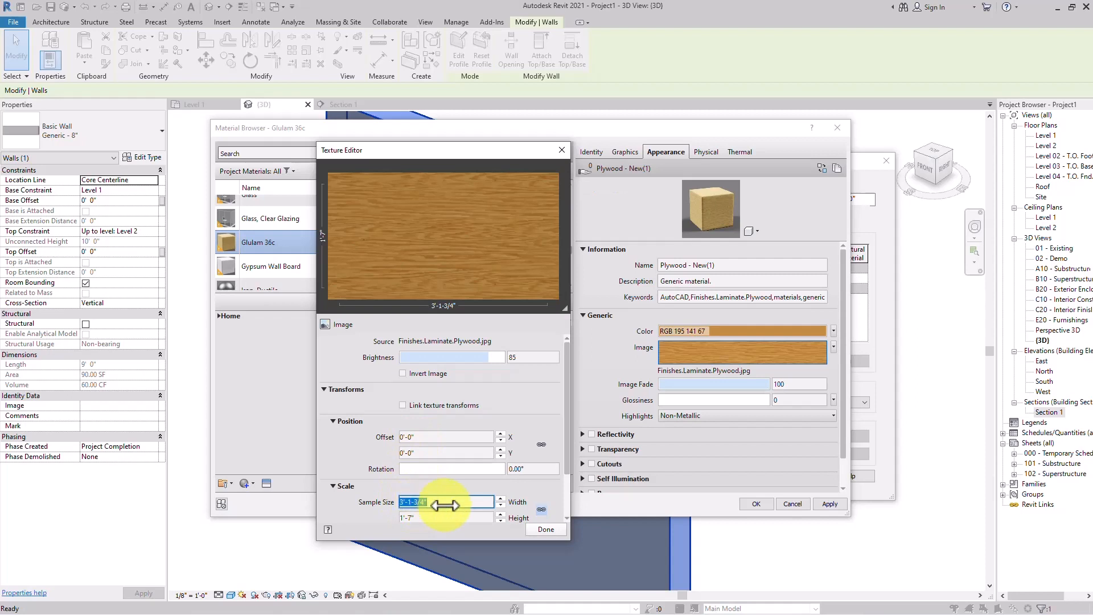
pyautogui.write('2')
pyautogui.press('Tab')
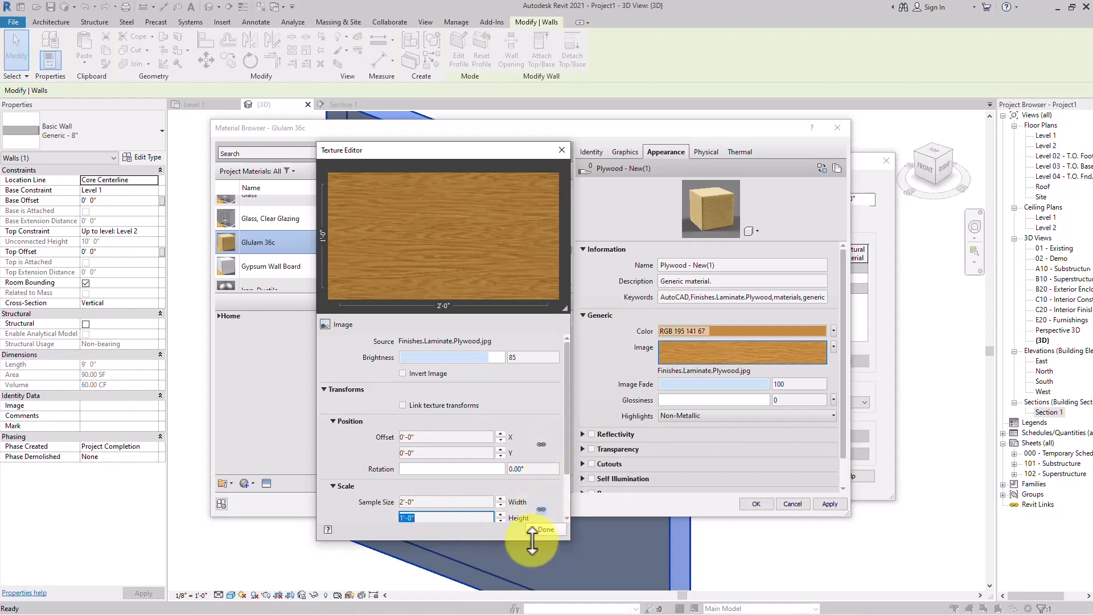
pyautogui.click(482, 501)
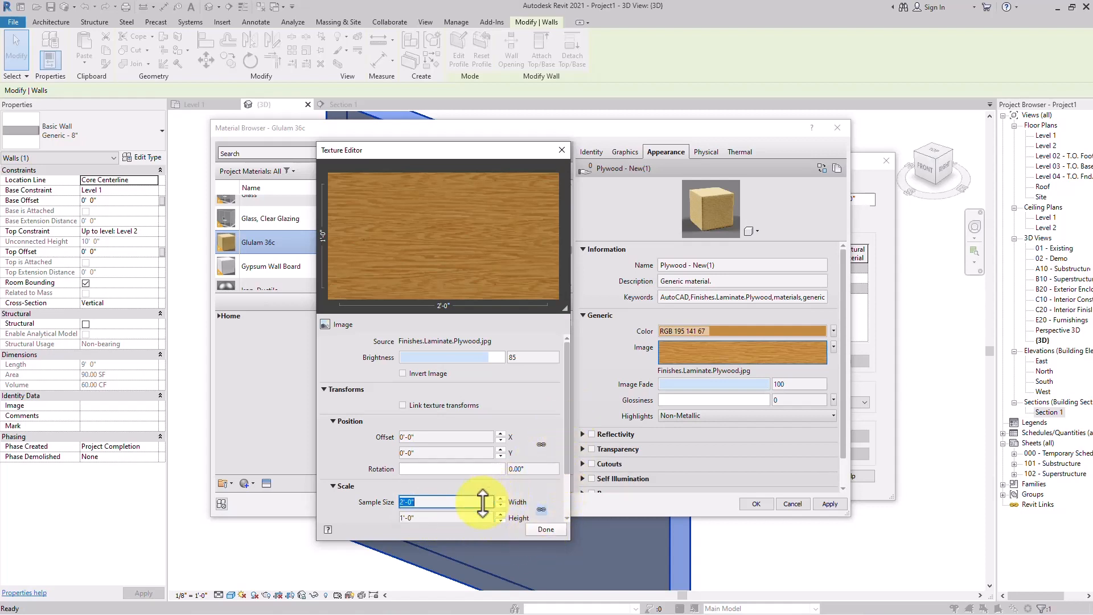
pyautogui.click(522, 398)
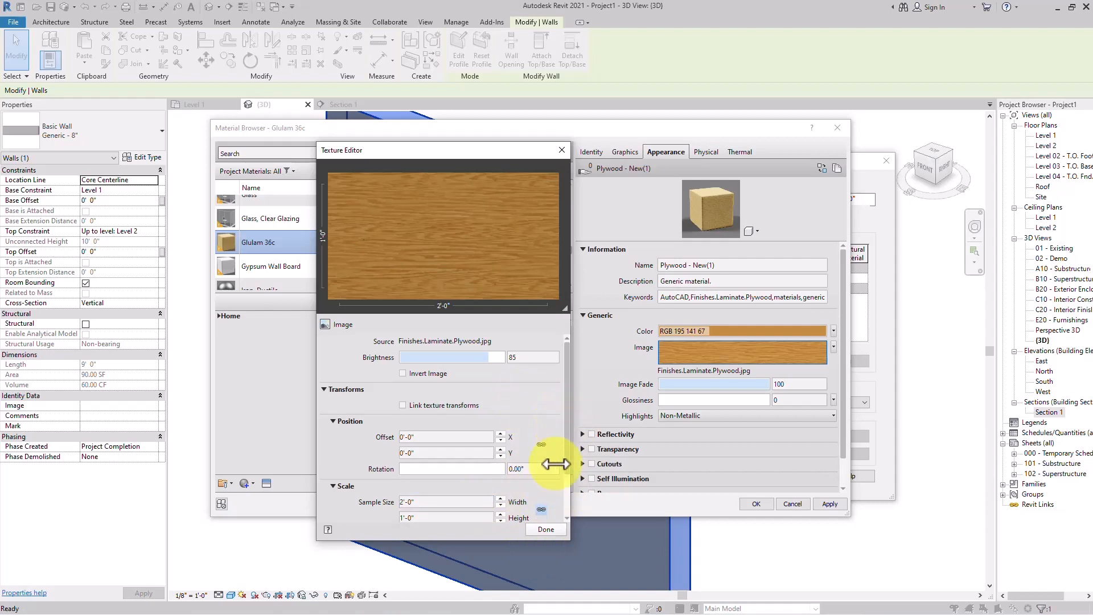
pyautogui.click(544, 528)
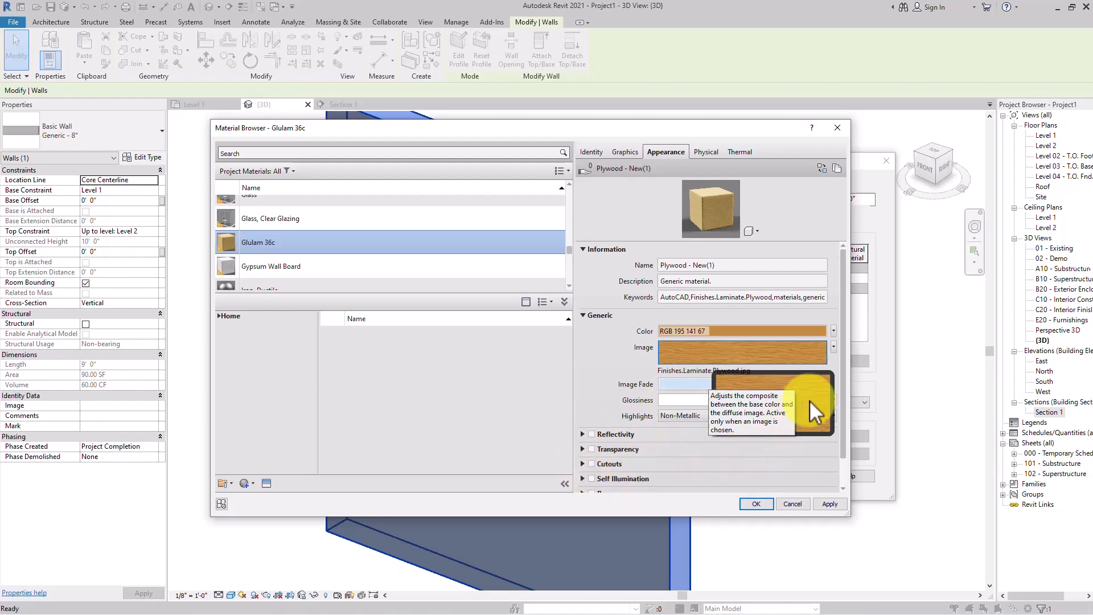
# - Expand the Bump settings of Glulam 36c's appearance, and apply and confirm the material and wall type changes
pyautogui.moveTo(841, 374); pyautogui.dragTo(843, 396)
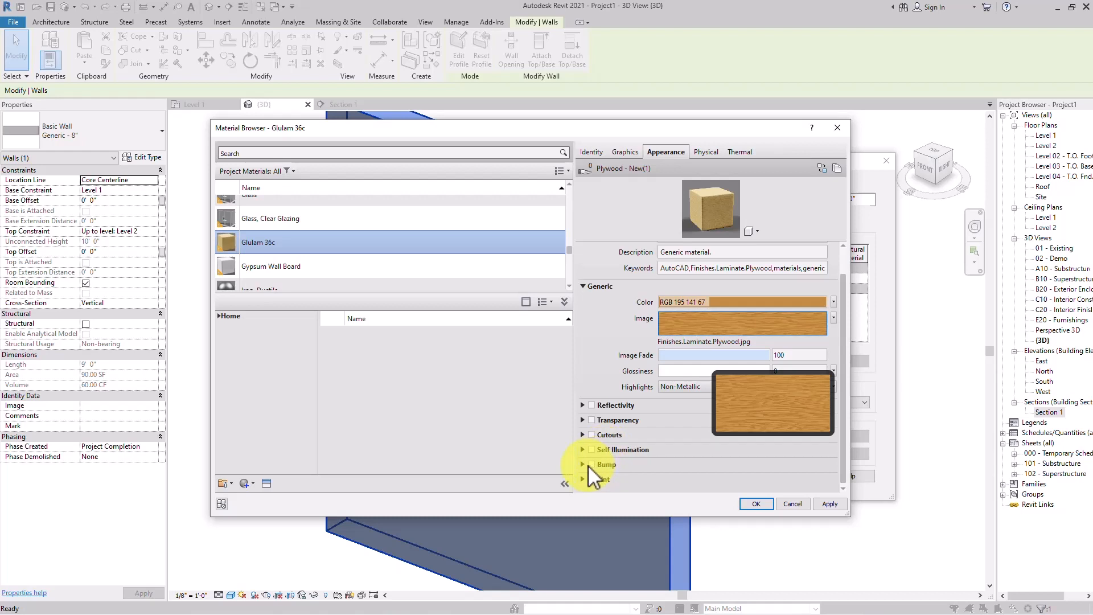
pyautogui.scroll(-1, 524, 233)
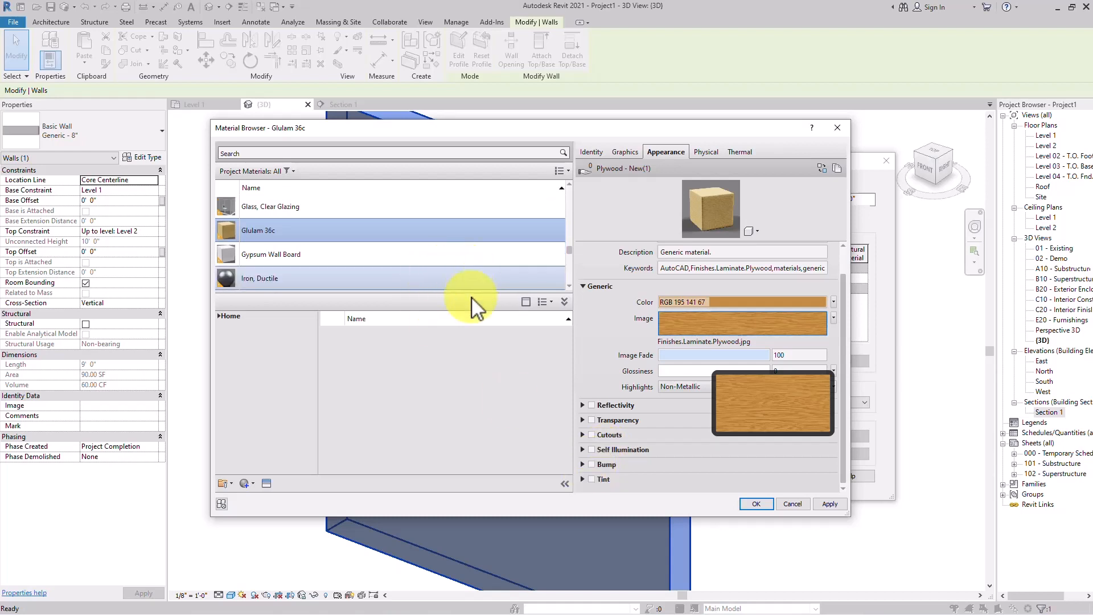
pyautogui.click(583, 464)
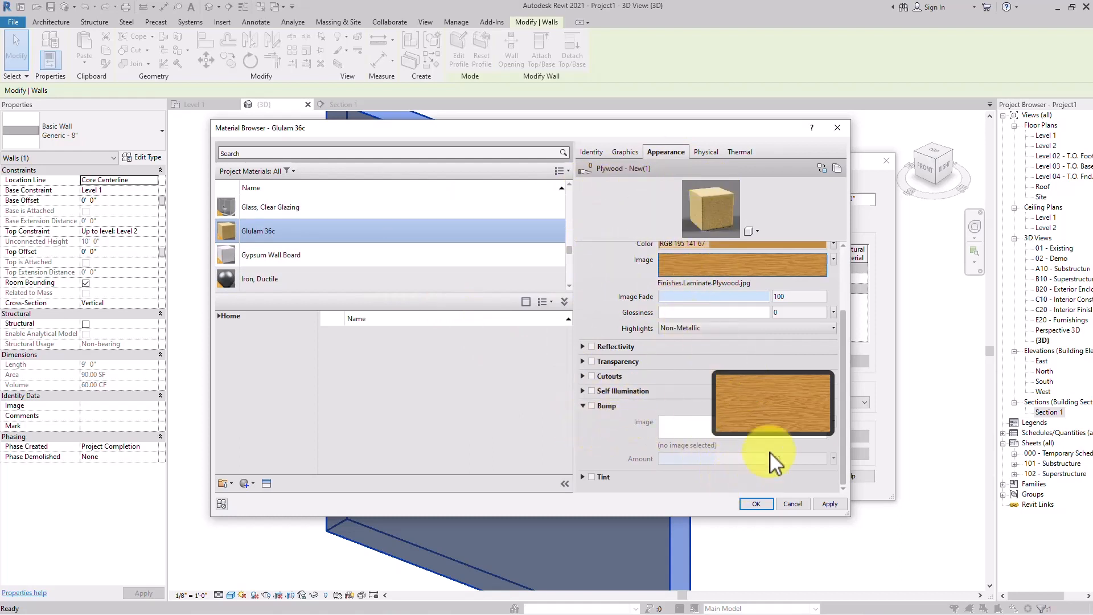
pyautogui.click(829, 504)
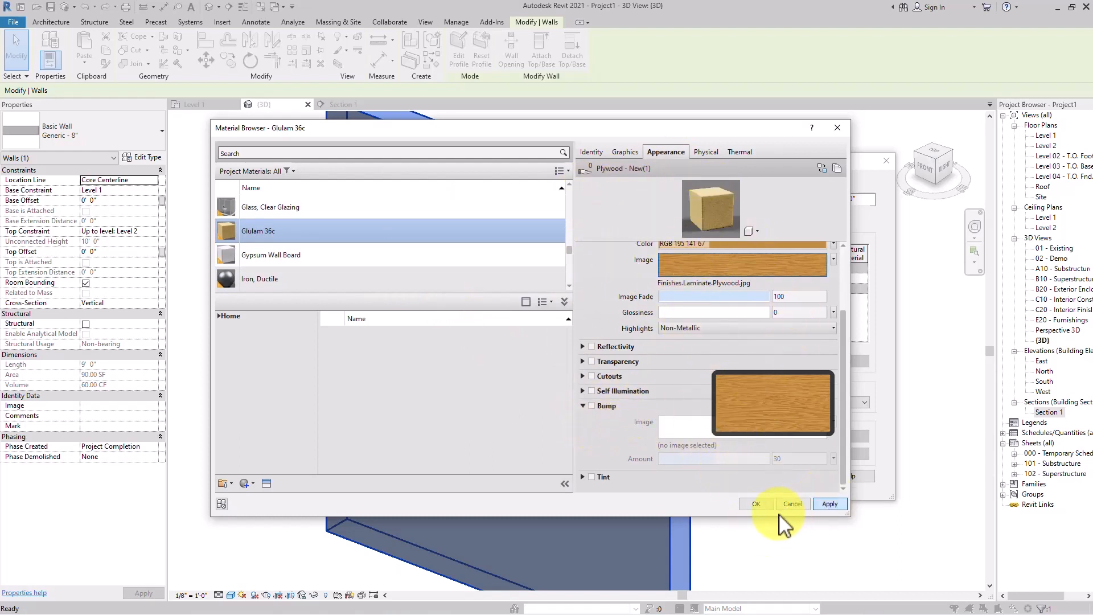
pyautogui.click(756, 503)
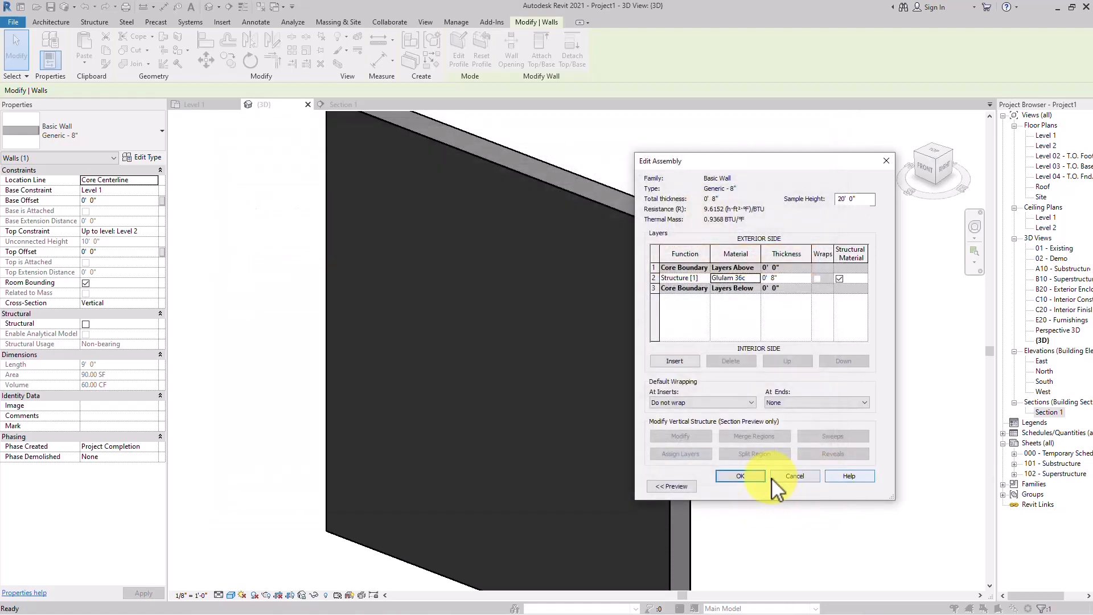
pyautogui.click(763, 477)
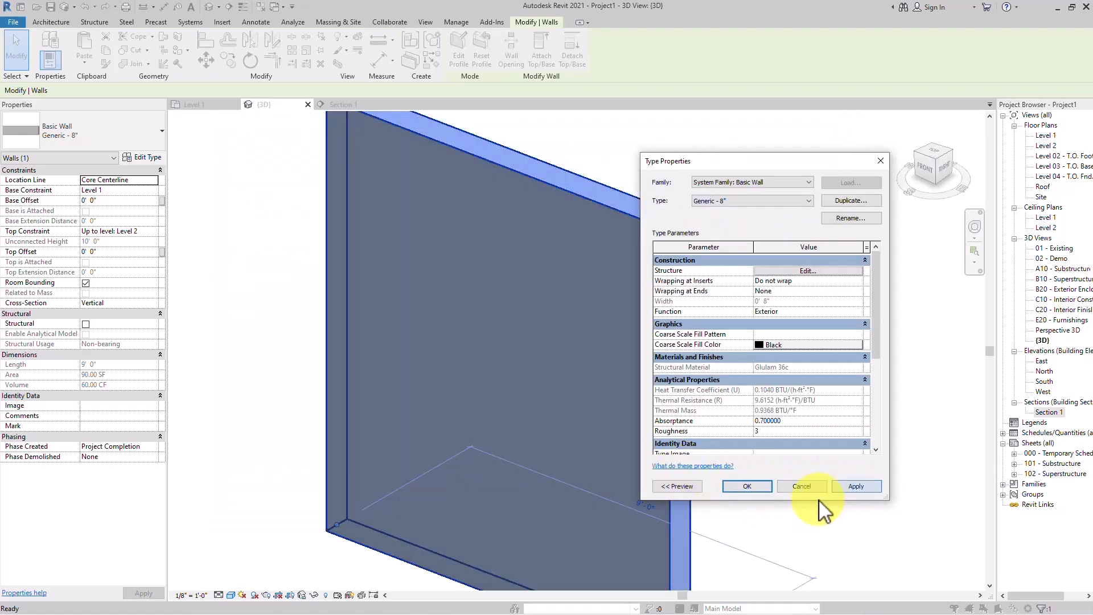
pyautogui.click(768, 490)
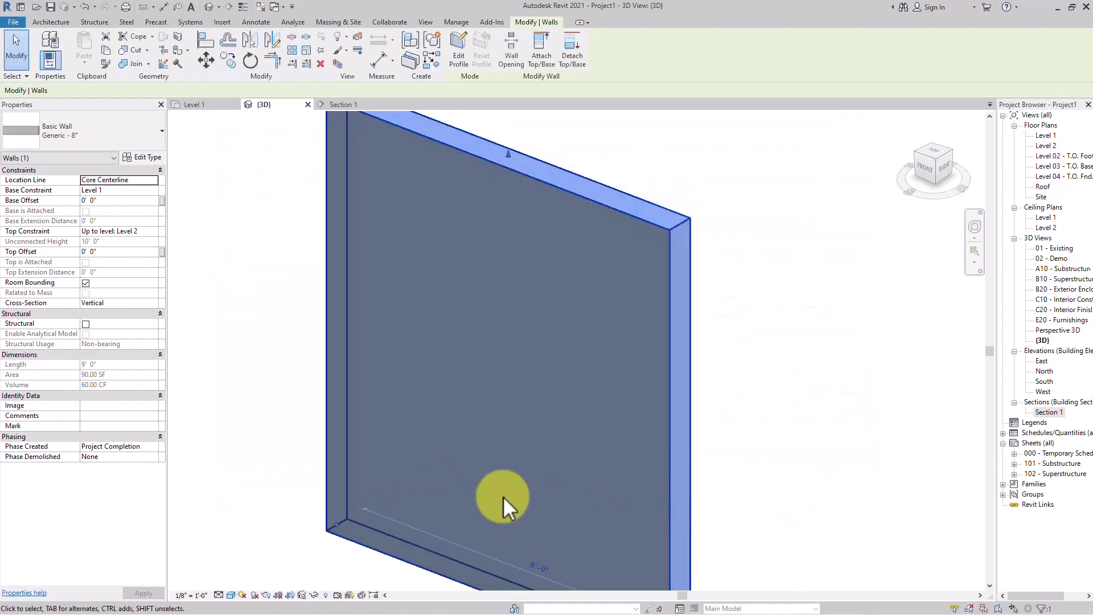
# - Set the 3D view's visual style to Realistic, deselect the wall and examine its wood texture
pyautogui.click(231, 595)
pyautogui.click(251, 583)
pyautogui.click(772, 415)
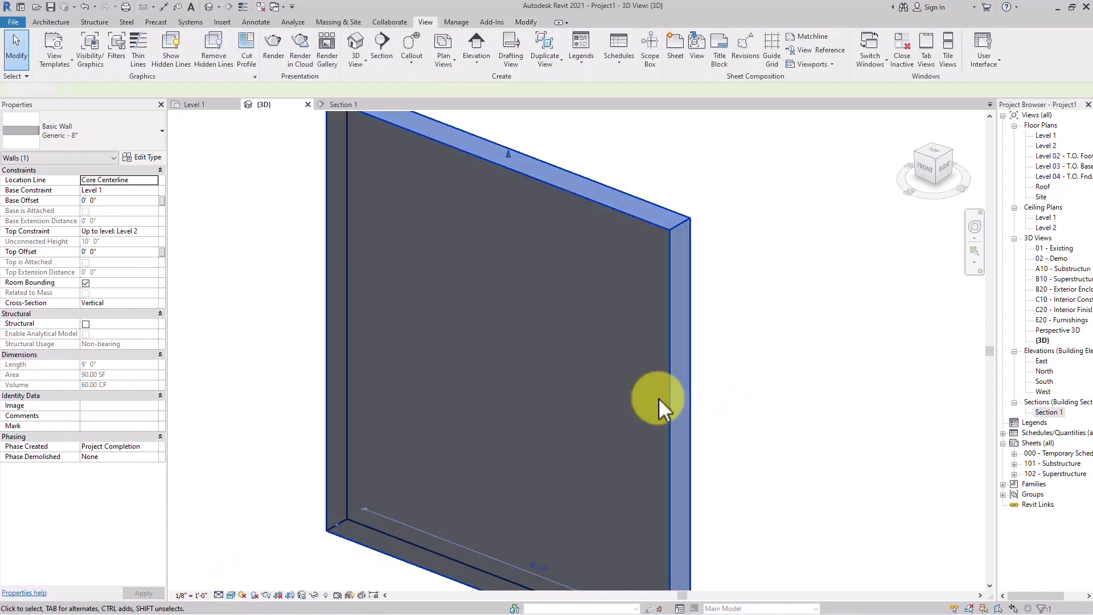
pyautogui.scroll(1, 627, 478)
pyautogui.scroll(-2, 519, 427)
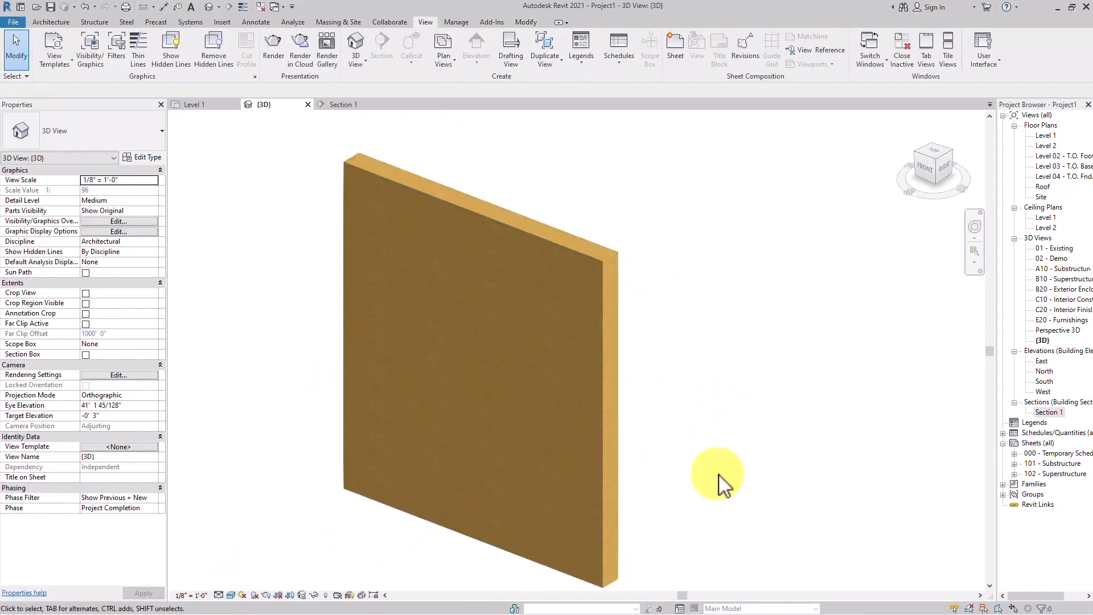
pyautogui.scroll(-1, 385, 405)
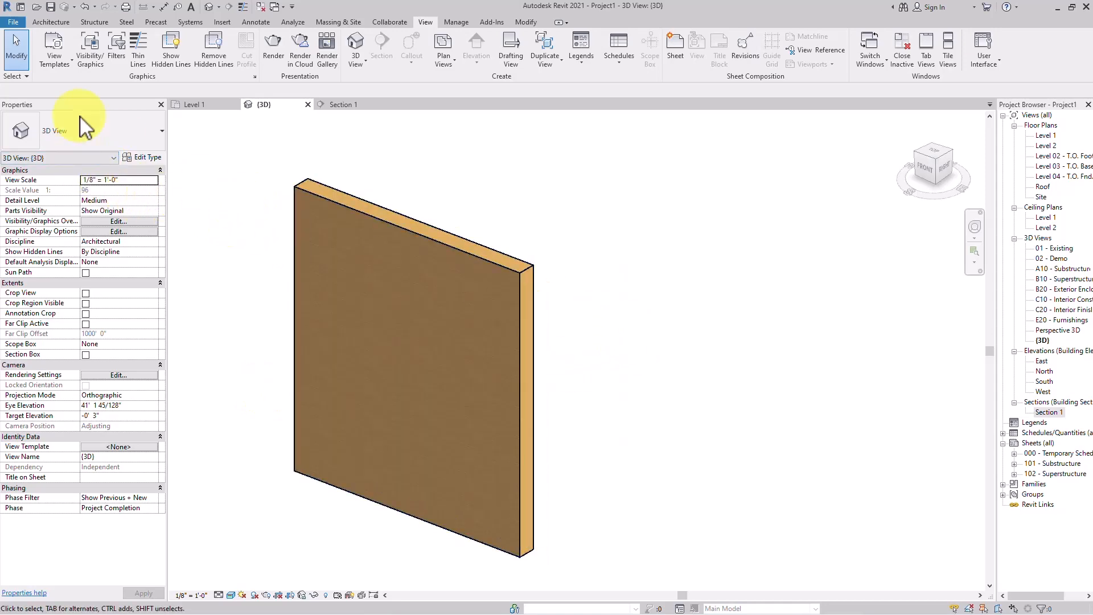
# - Draw a second Generic - 8" wall beside the first one in the 3D view, from Level 1 up to Level 2
pyautogui.click(50, 22)
pyautogui.click(50, 43)
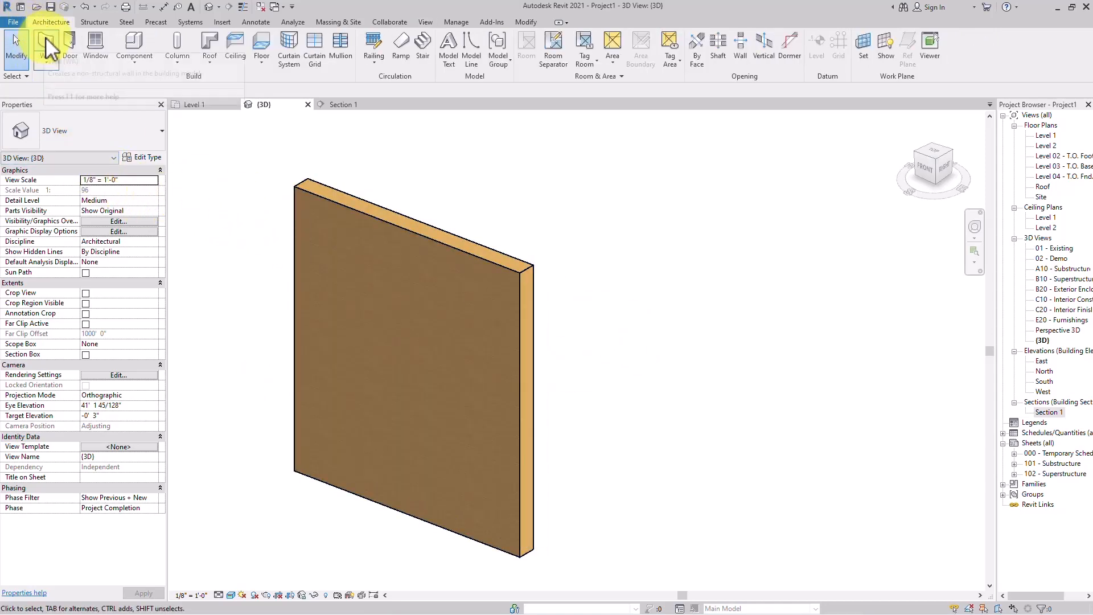
pyautogui.click(597, 534)
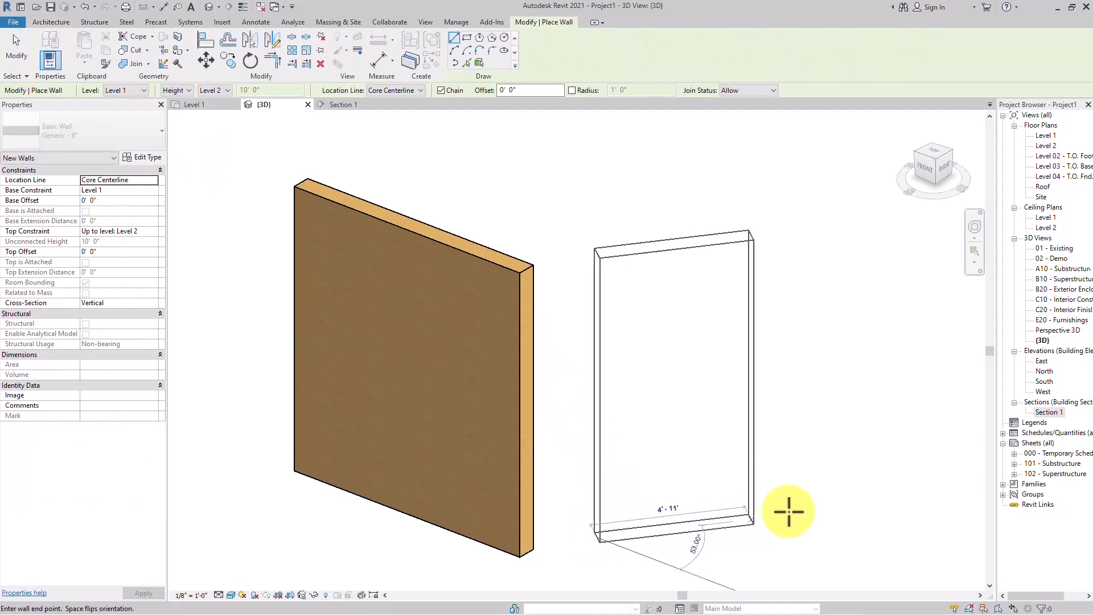
pyautogui.click(822, 506)
pyautogui.rightClick(898, 429)
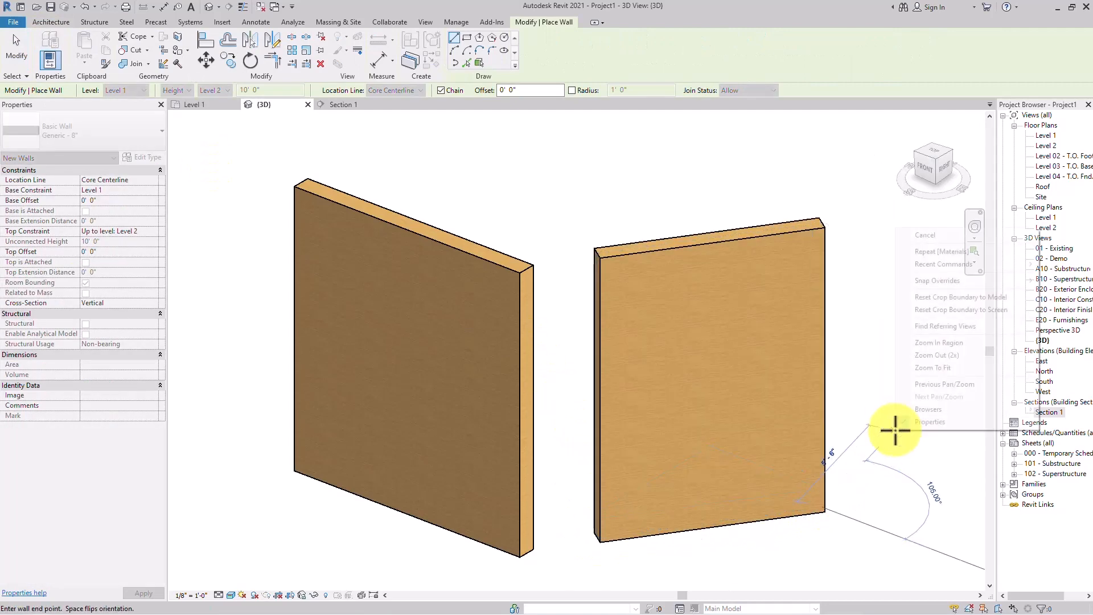
pyautogui.click(928, 233)
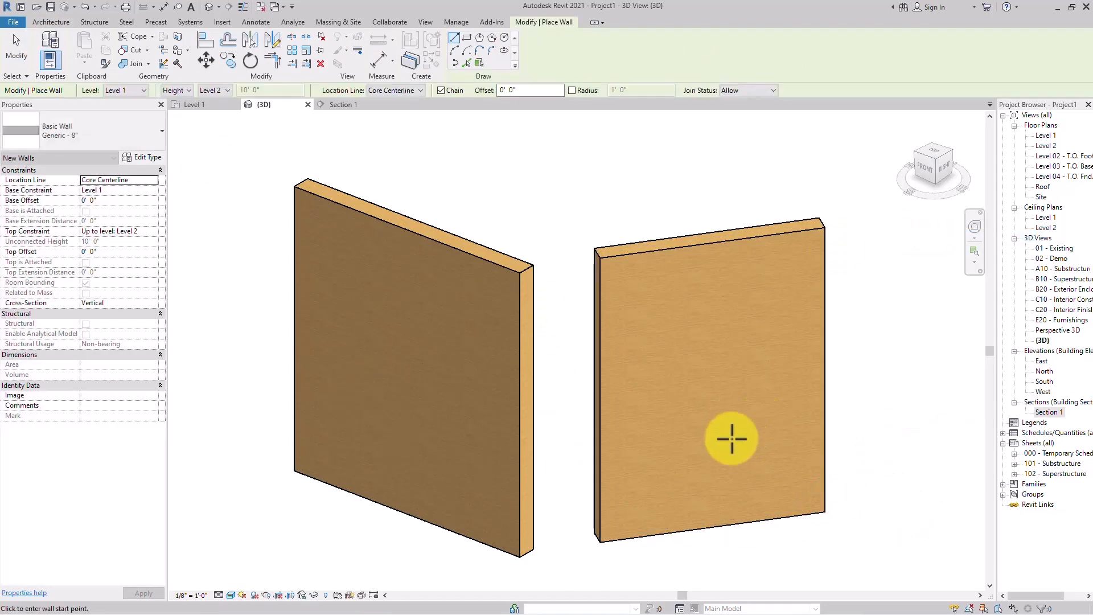
# - End wall placement, check the layer material in the second wall's type structure, and close it without changes
pyautogui.press('Escape')
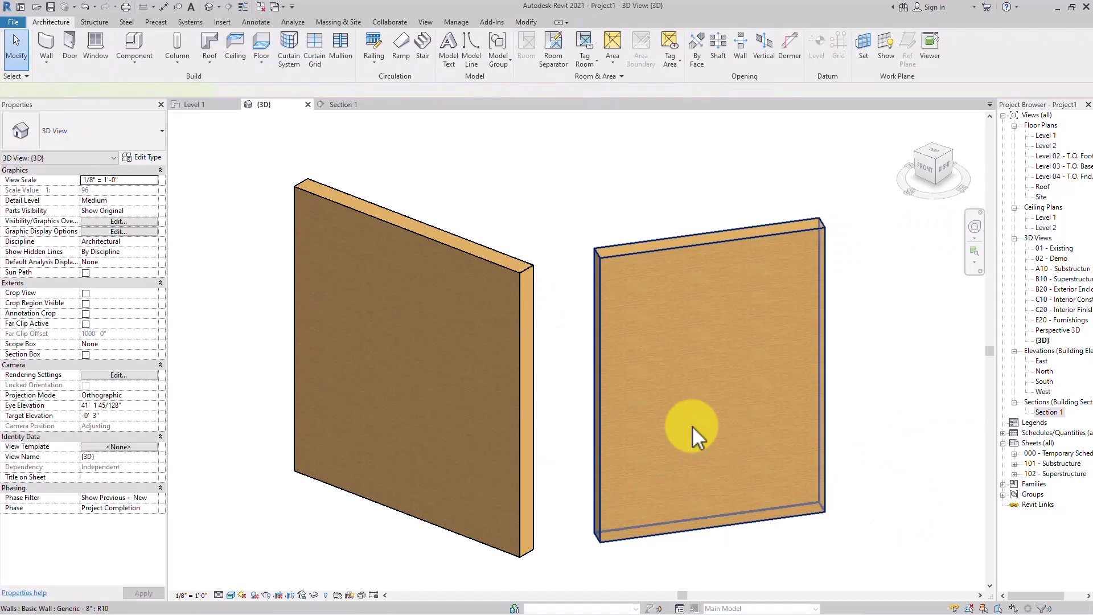
pyautogui.click(692, 426)
pyautogui.click(145, 158)
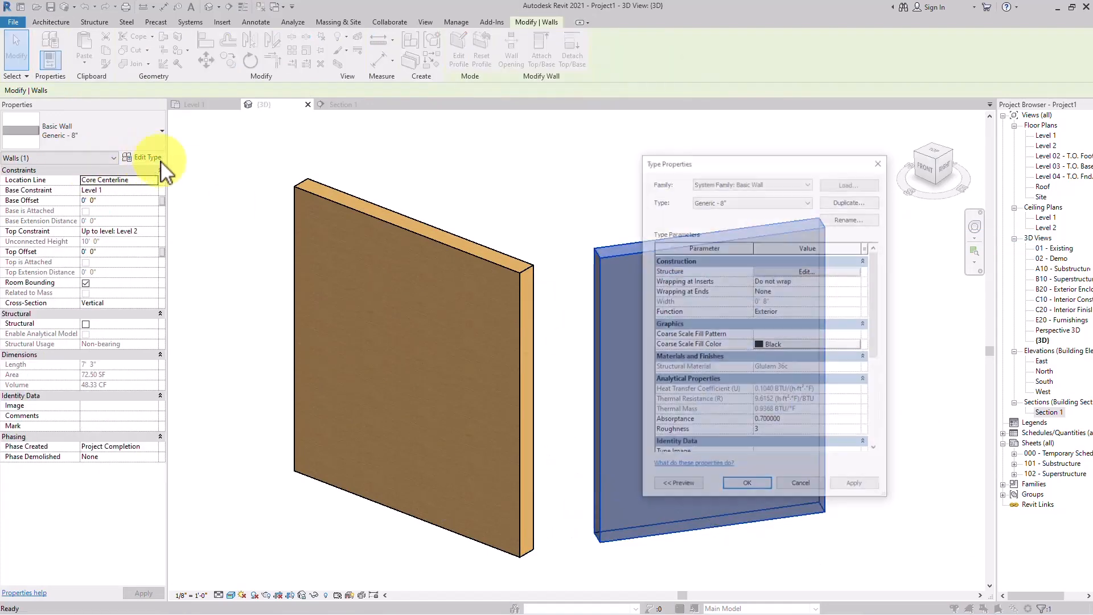
pyautogui.click(800, 272)
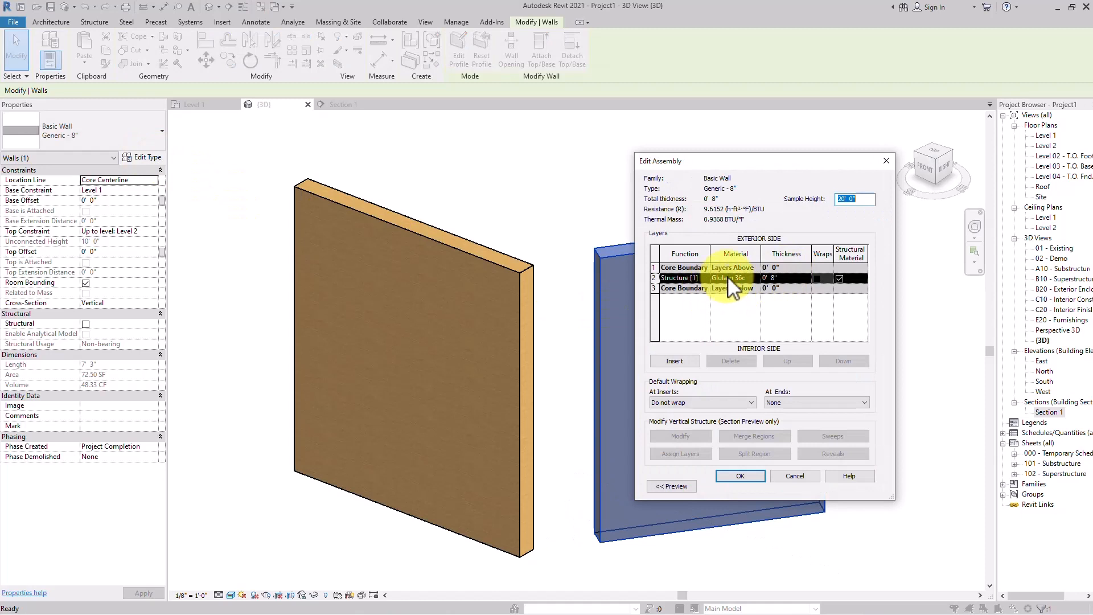
pyautogui.click(727, 277)
pyautogui.moveTo(744, 278); pyautogui.dragTo(666, 278)
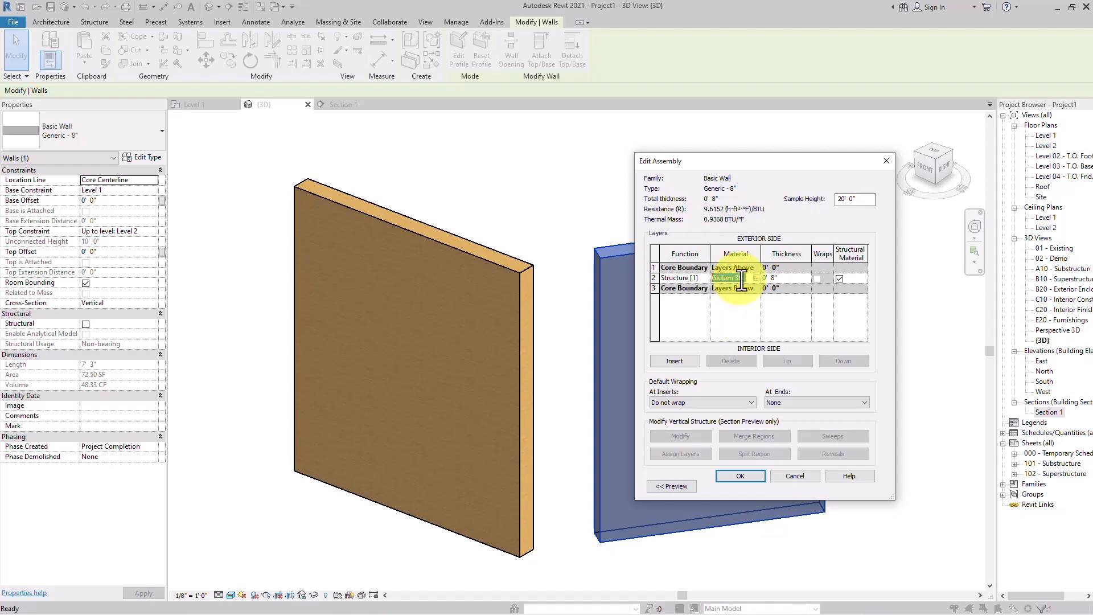
pyautogui.click(797, 475)
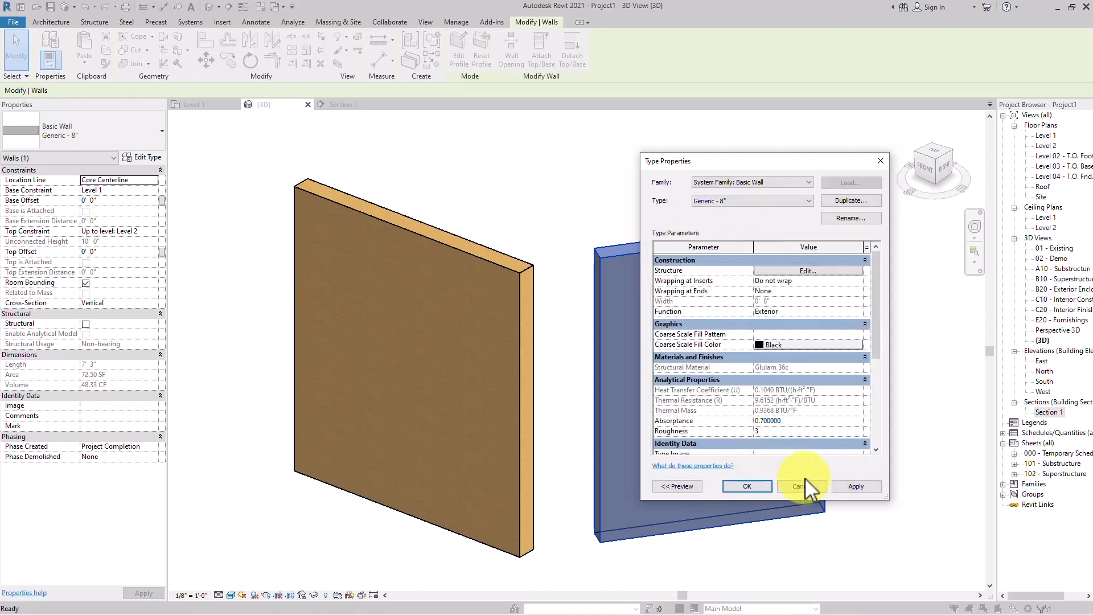
pyautogui.click(812, 486)
pyautogui.click(902, 437)
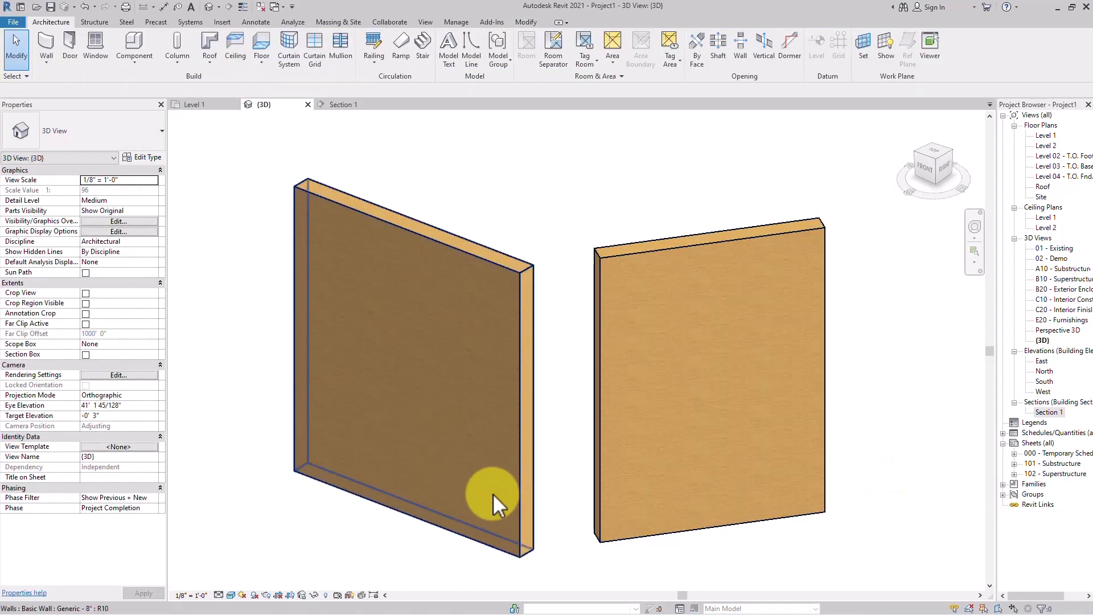
# - Examine the wood texture on the second wall's face up close in the 3D view
pyautogui.scroll(2, 494, 493)
pyautogui.moveTo(757, 435); pyautogui.dragTo(592, 459, button='middle')
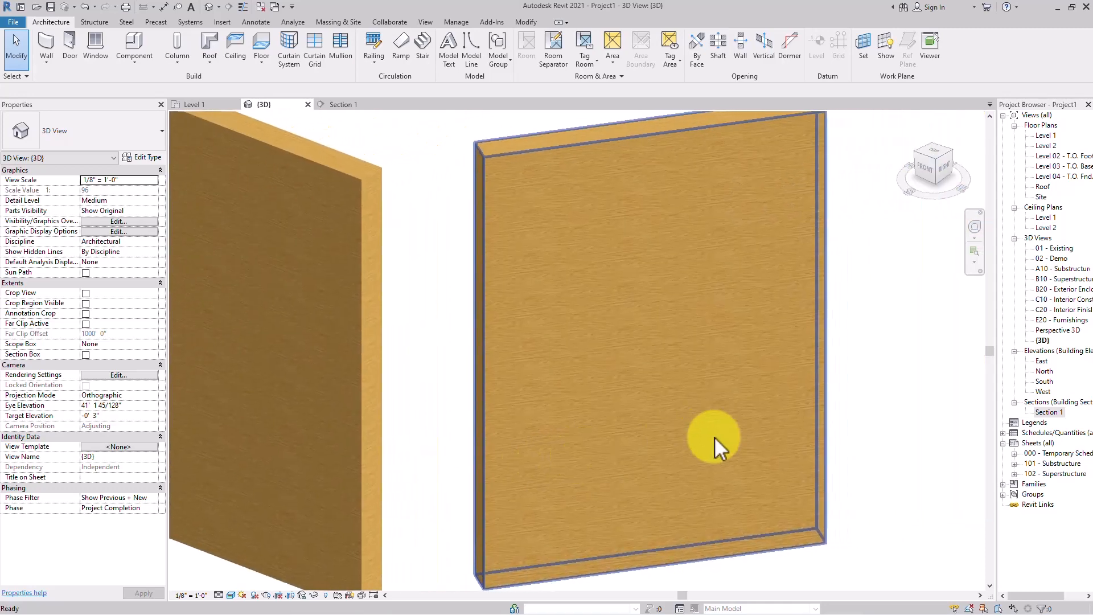
pyautogui.scroll(1, 715, 436)
pyautogui.scroll(1, 685, 408)
pyautogui.scroll(1, 659, 310)
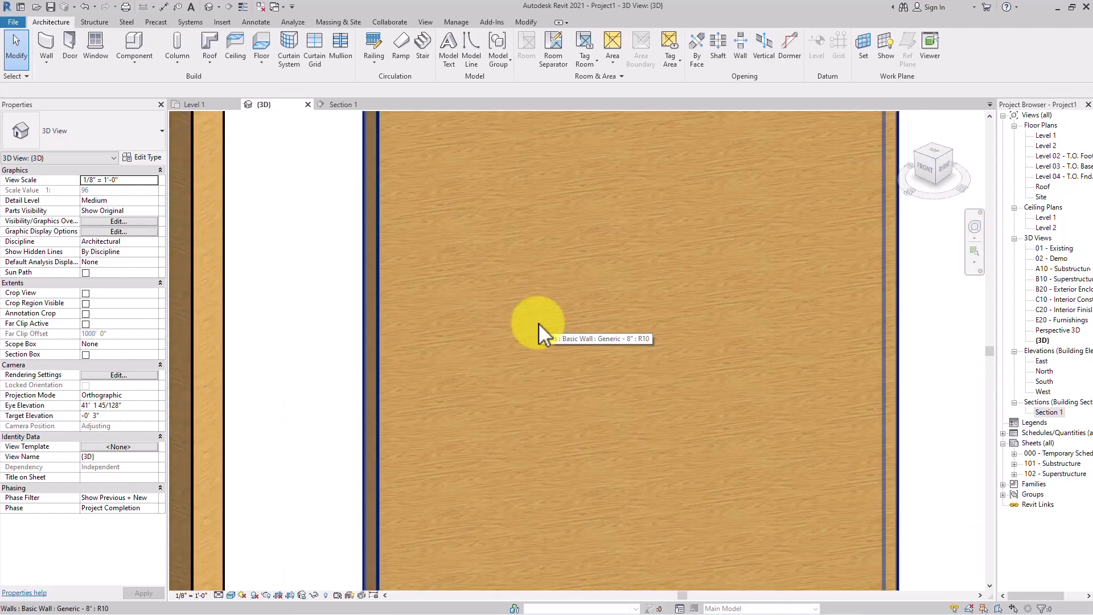
pyautogui.click(493, 329)
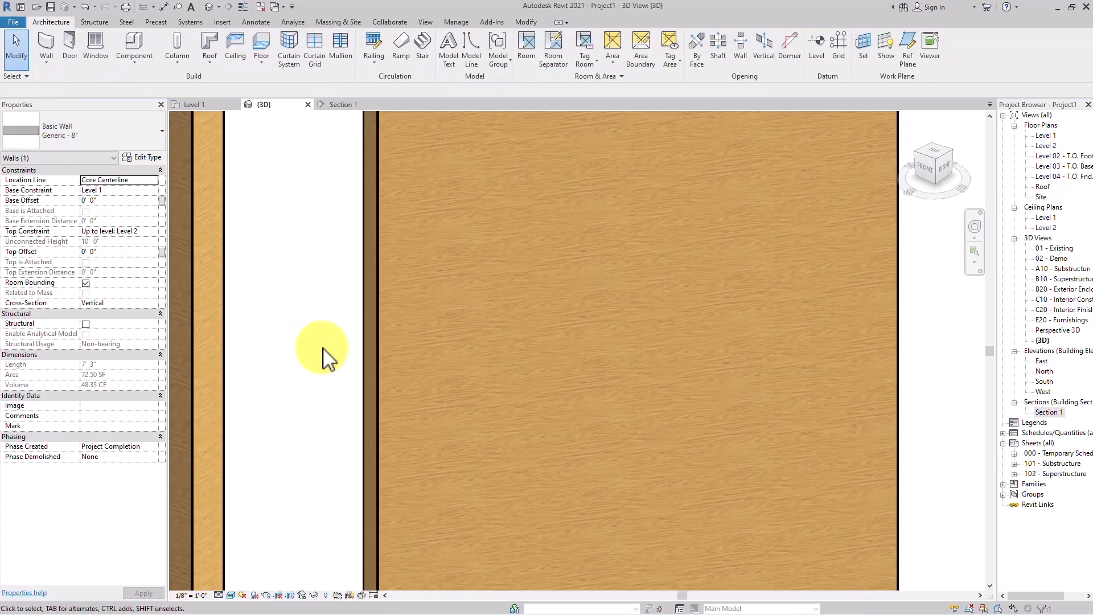
pyautogui.click(322, 358)
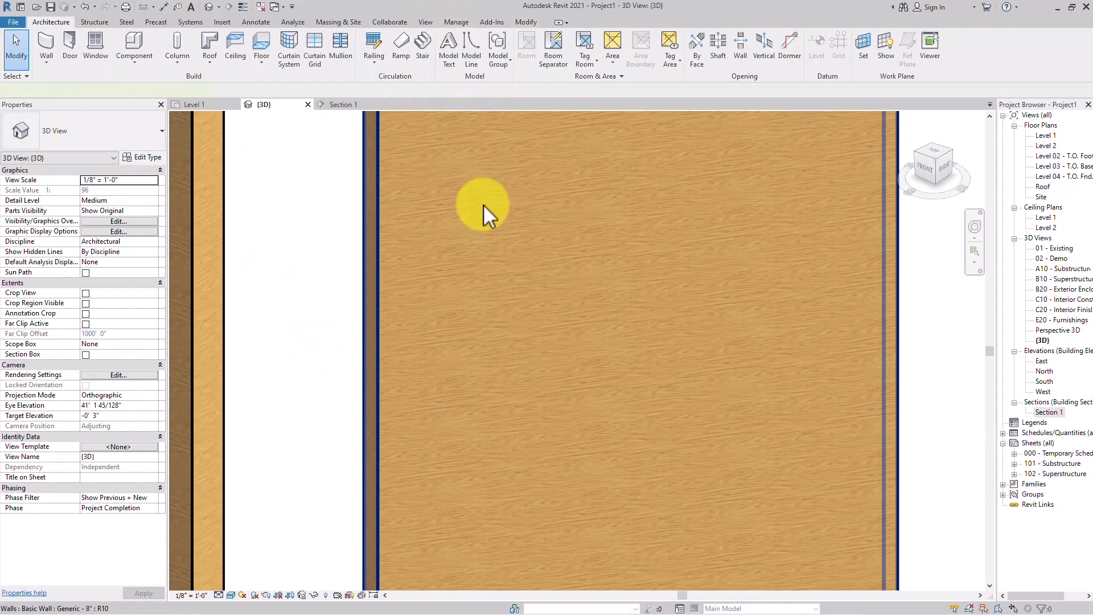
# - Open the Material Browser for the Structure layer of the second wall's Generic - 8" type
pyautogui.click(450, 207)
pyautogui.click(147, 158)
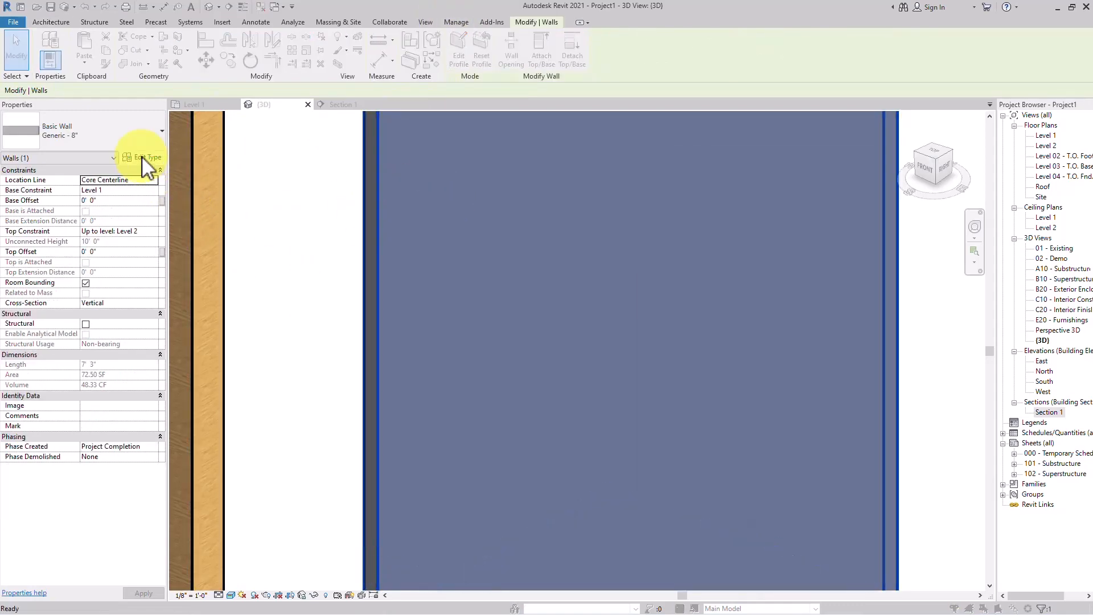
pyautogui.click(800, 271)
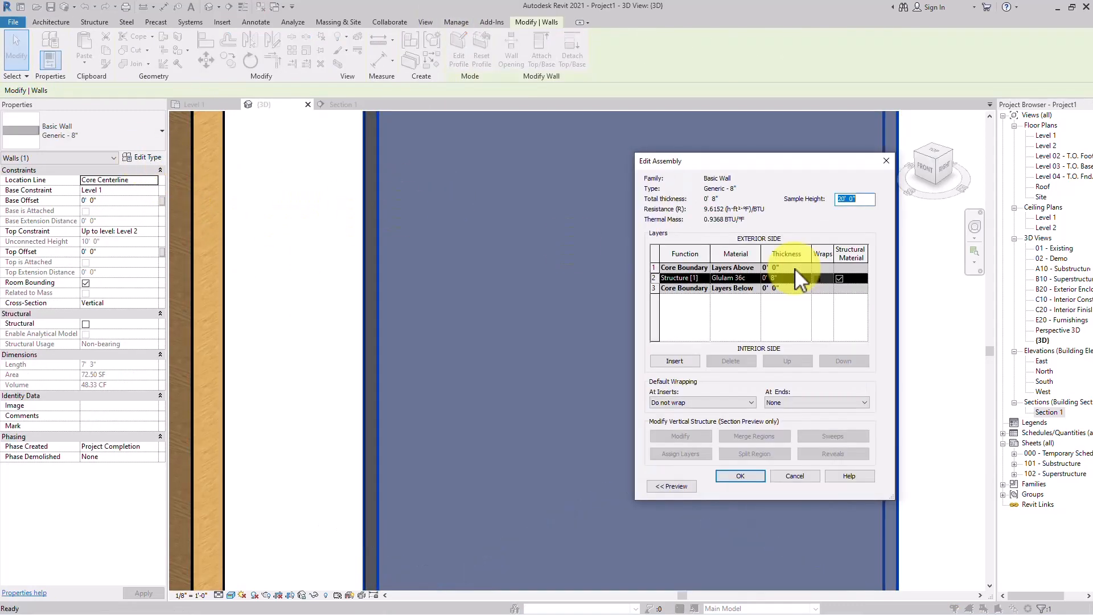
pyautogui.click(739, 277)
pyautogui.click(756, 278)
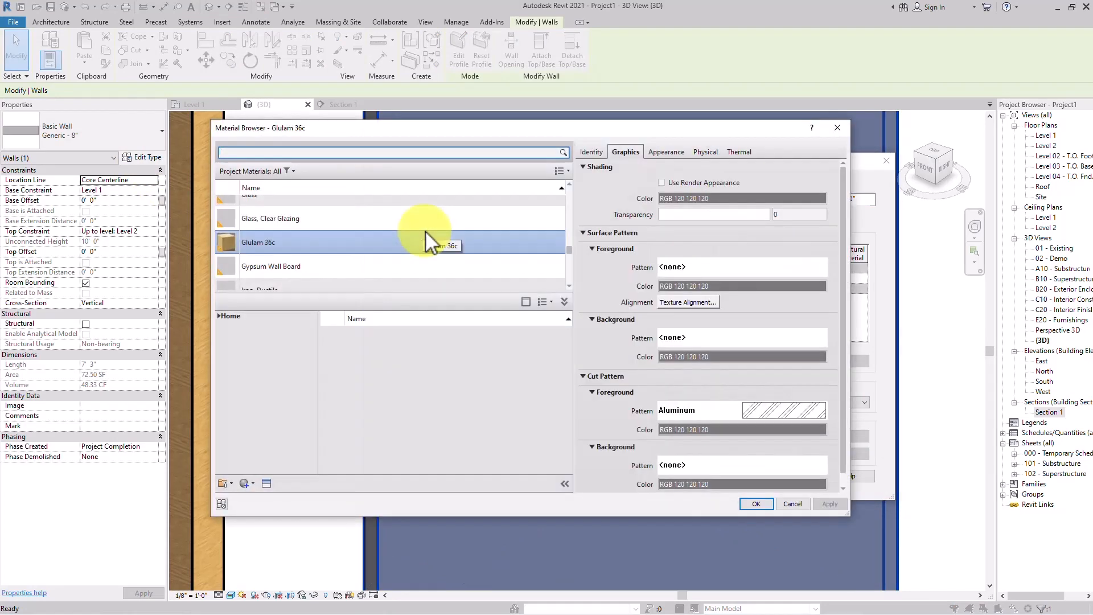
# - Duplicate the Glulam 36c material and display the copy's appearance settings
pyautogui.rightClick(281, 244)
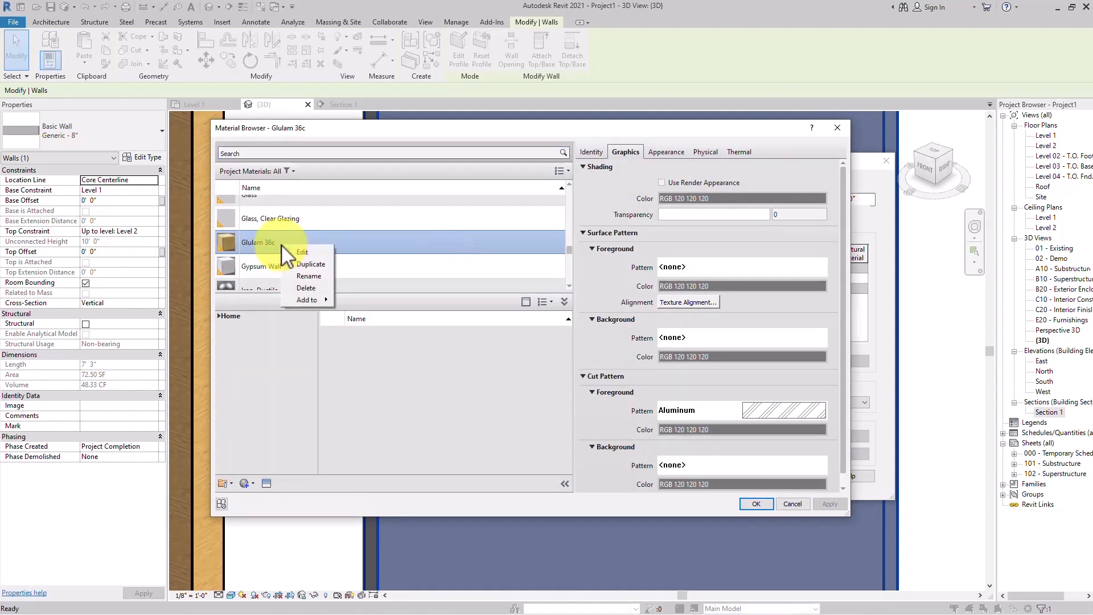
pyautogui.click(313, 265)
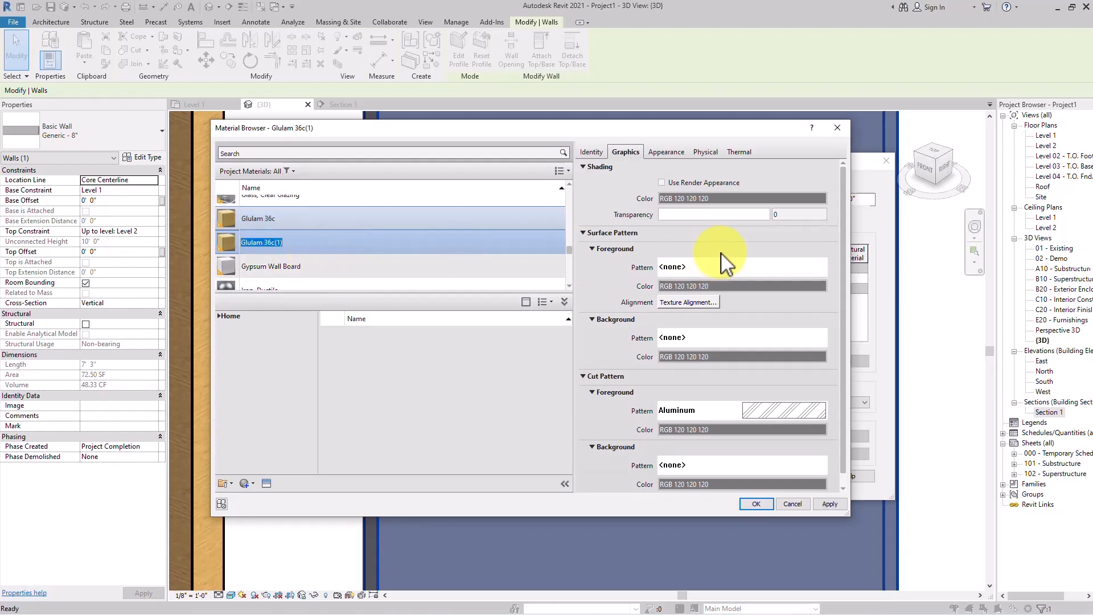
pyautogui.click(667, 152)
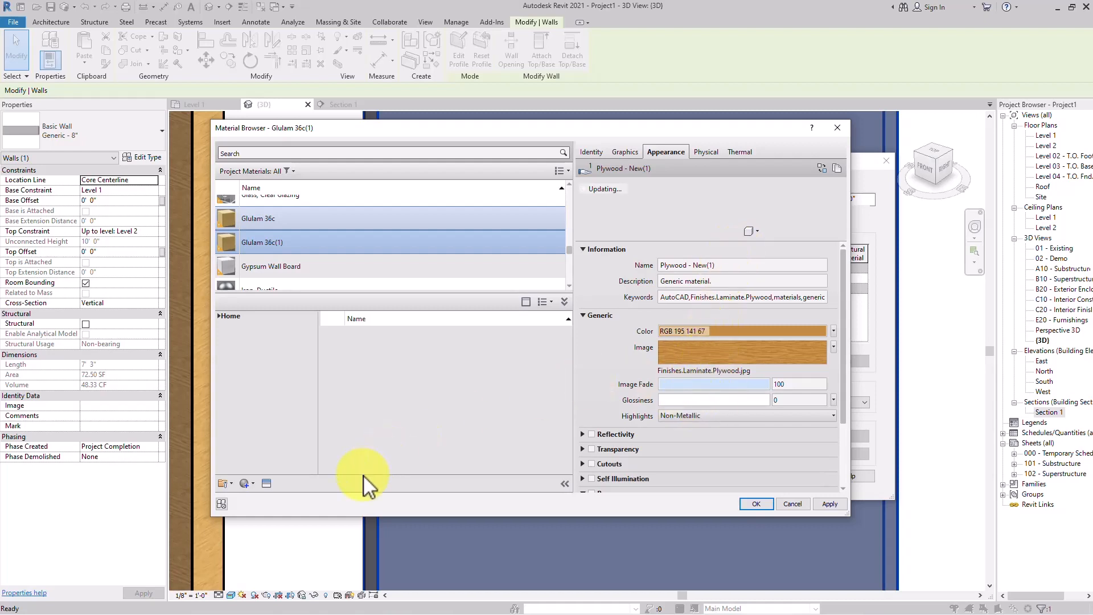
# - Create a new material and name it "my stone material" in its identity information
pyautogui.click(255, 485)
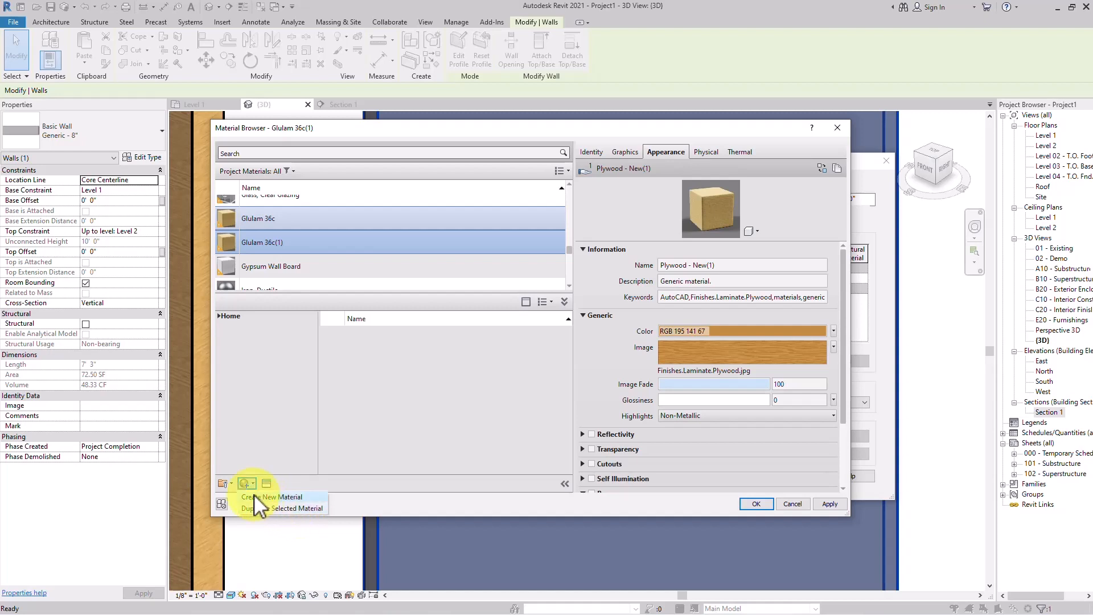
pyautogui.click(271, 497)
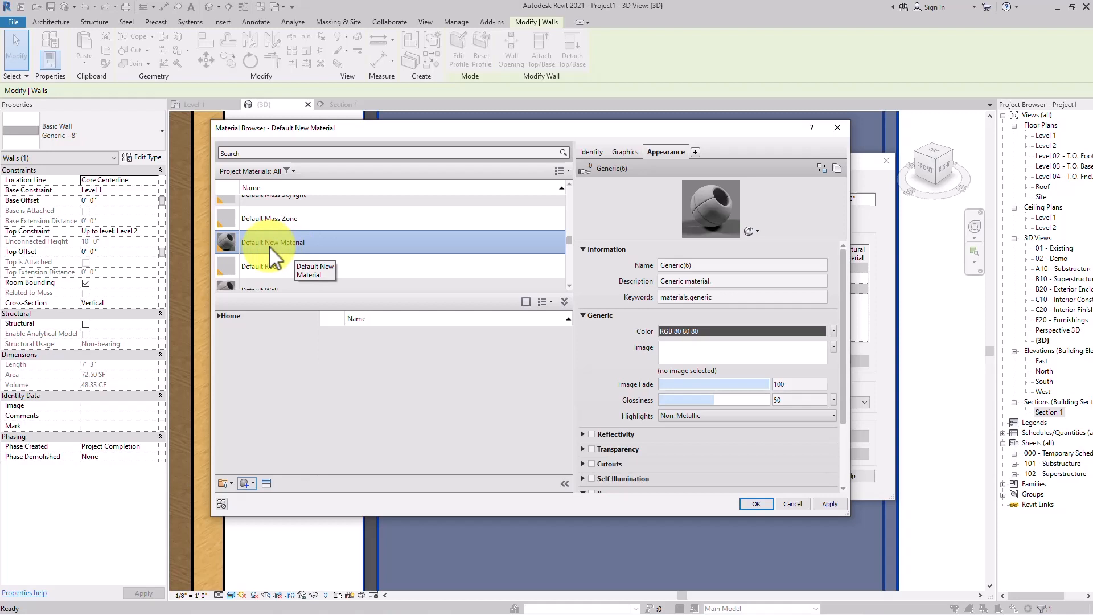
pyautogui.click(590, 152)
pyautogui.click(742, 169)
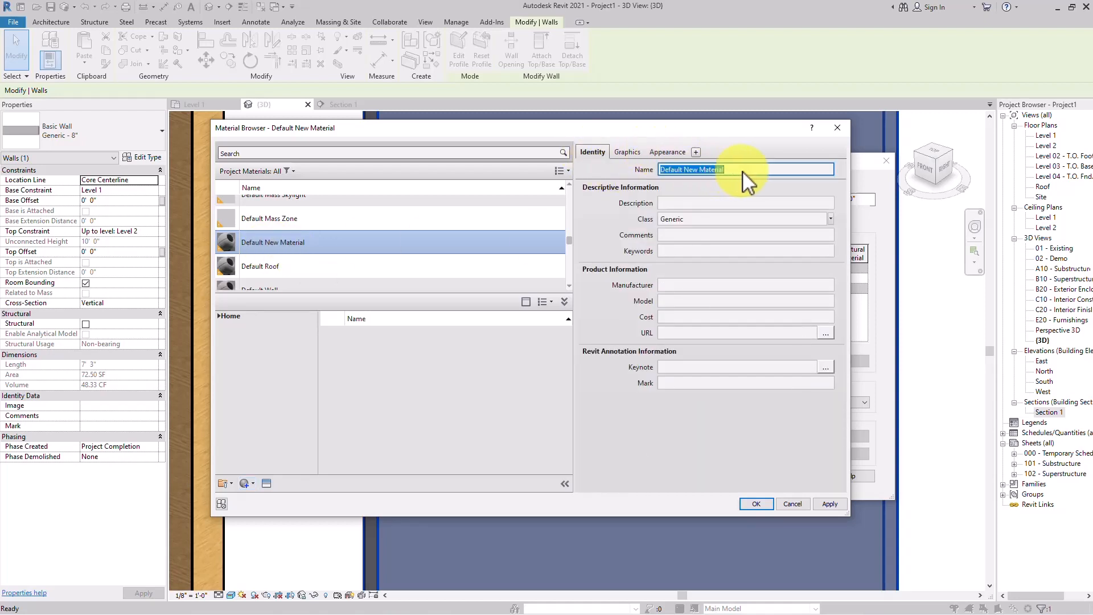
pyautogui.write('my')
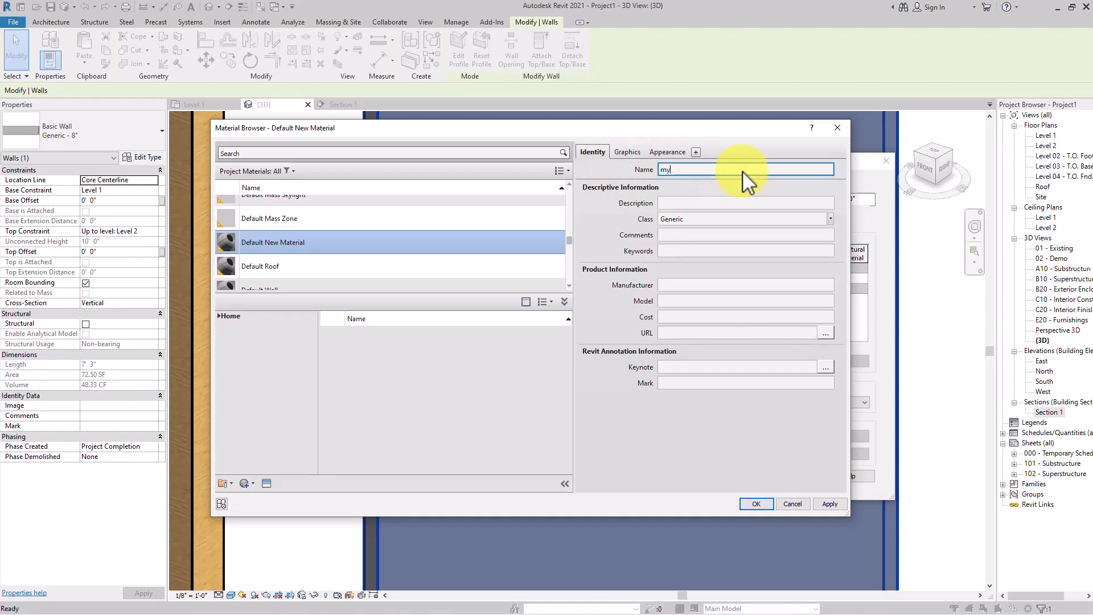
pyautogui.write(' stone material')
pyautogui.click(697, 289)
pyautogui.click(681, 332)
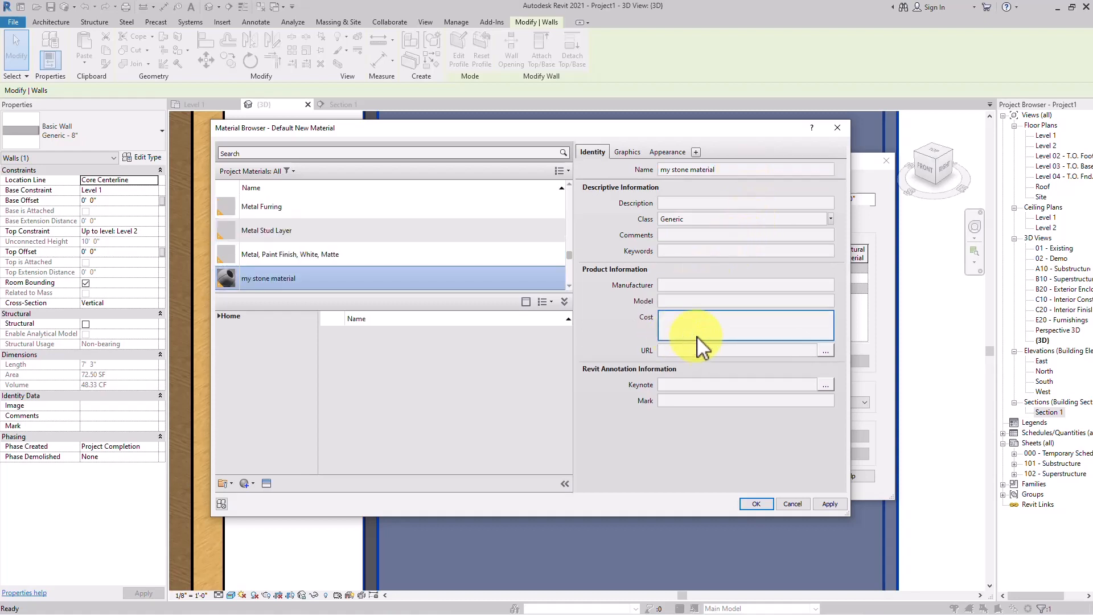
# - Start choosing an appearance image for my stone material and open the textures folder in Downloads
pyautogui.click(629, 152)
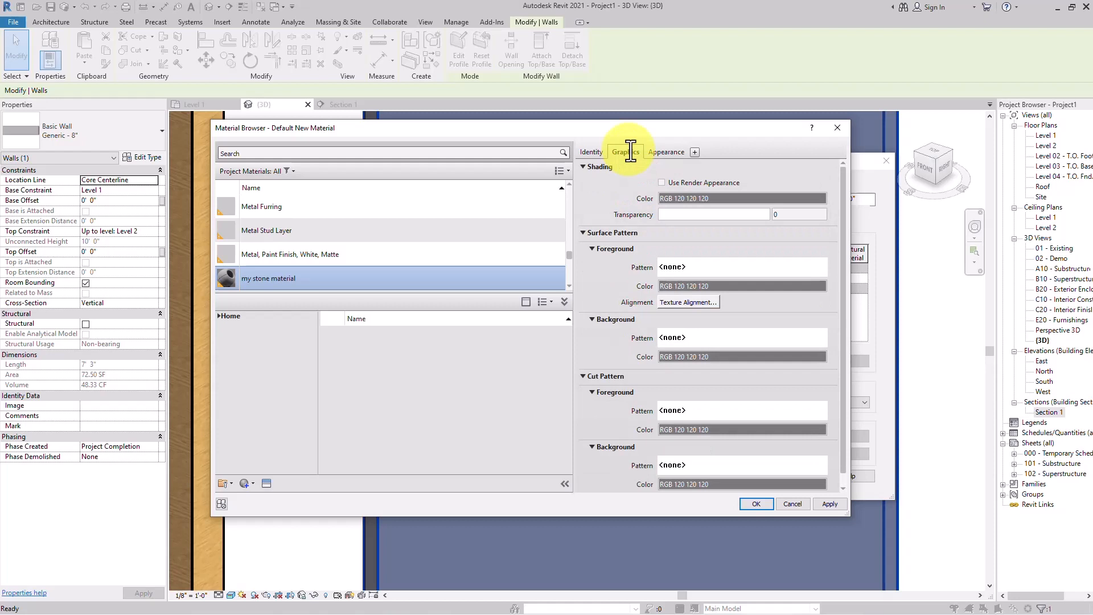
pyautogui.click(660, 152)
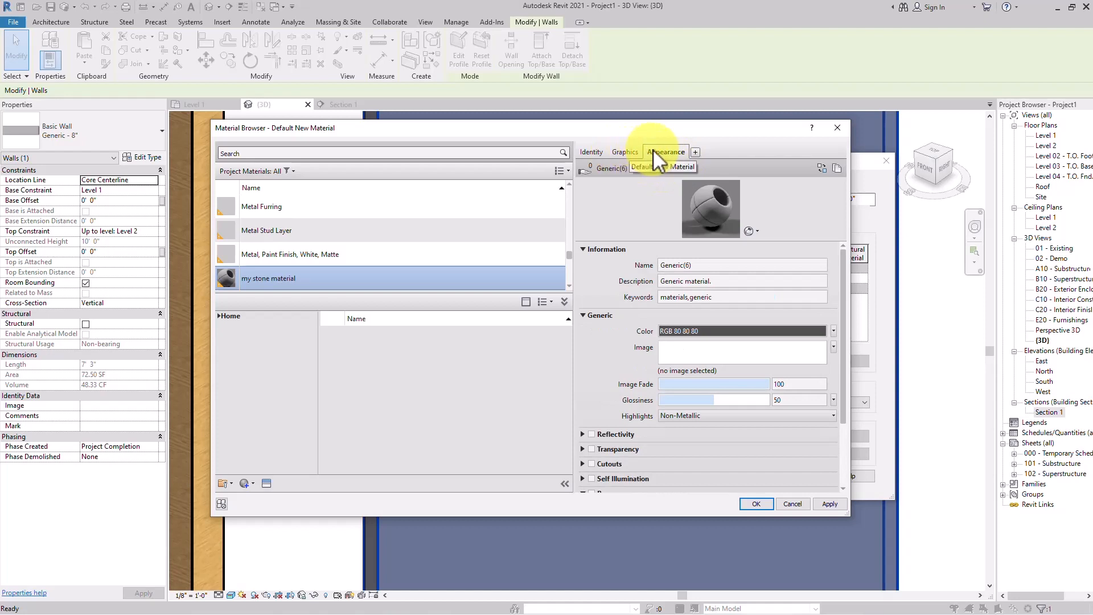
pyautogui.click(703, 348)
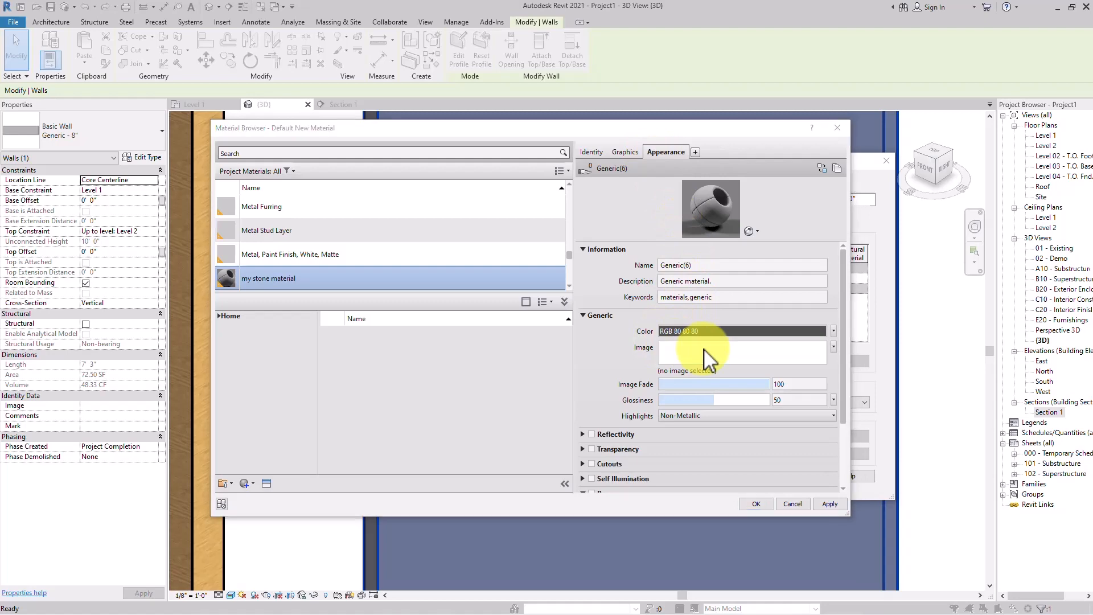
pyautogui.click(365, 285)
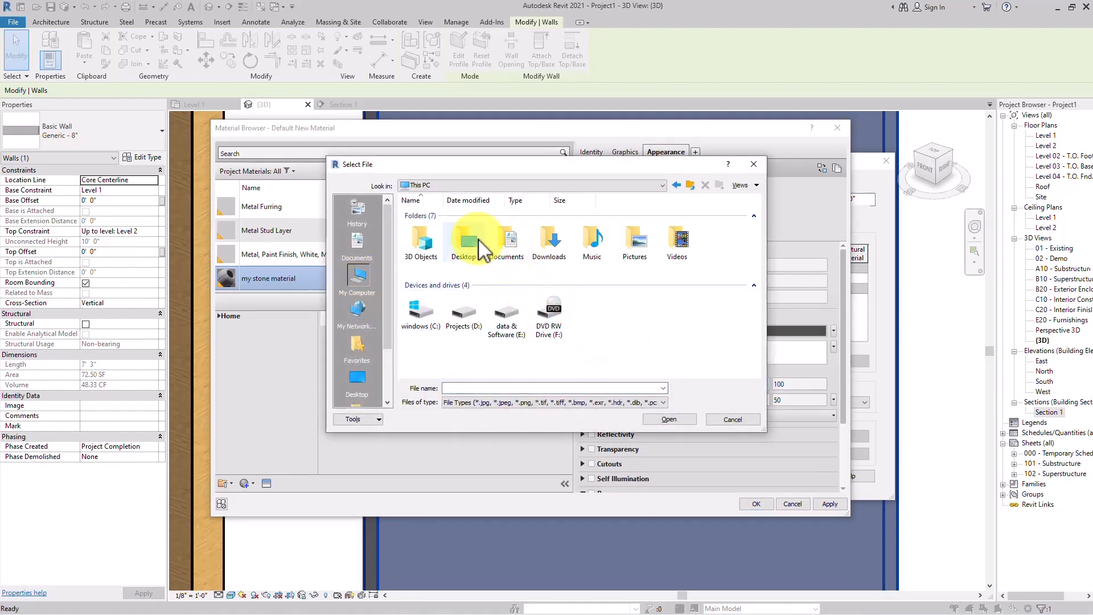
pyautogui.doubleClick(550, 262)
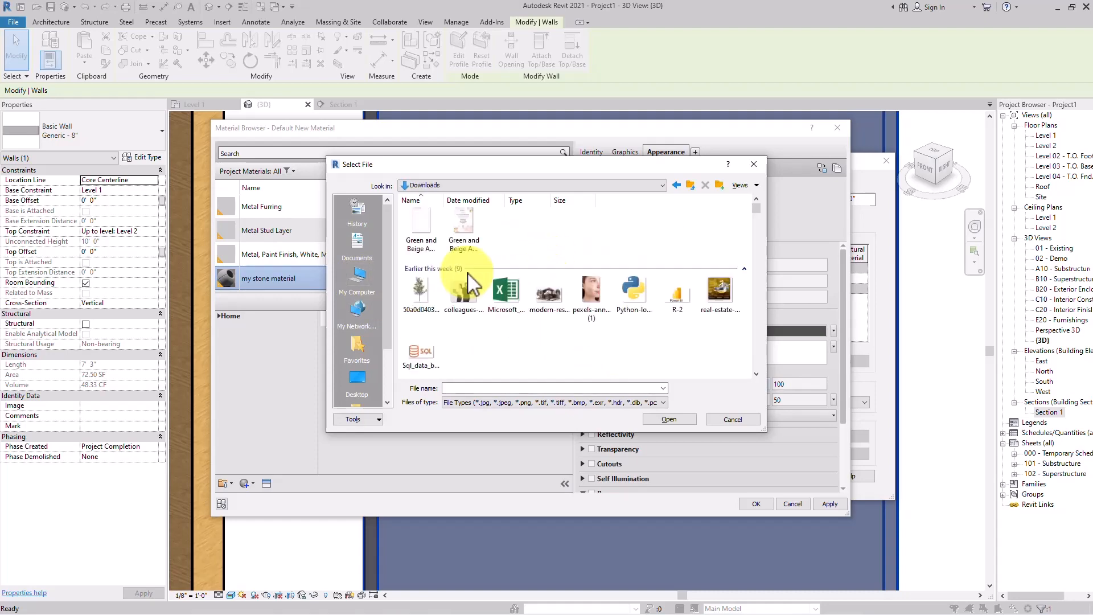
pyautogui.click(469, 227)
pyautogui.press('t')
pyautogui.press('t')
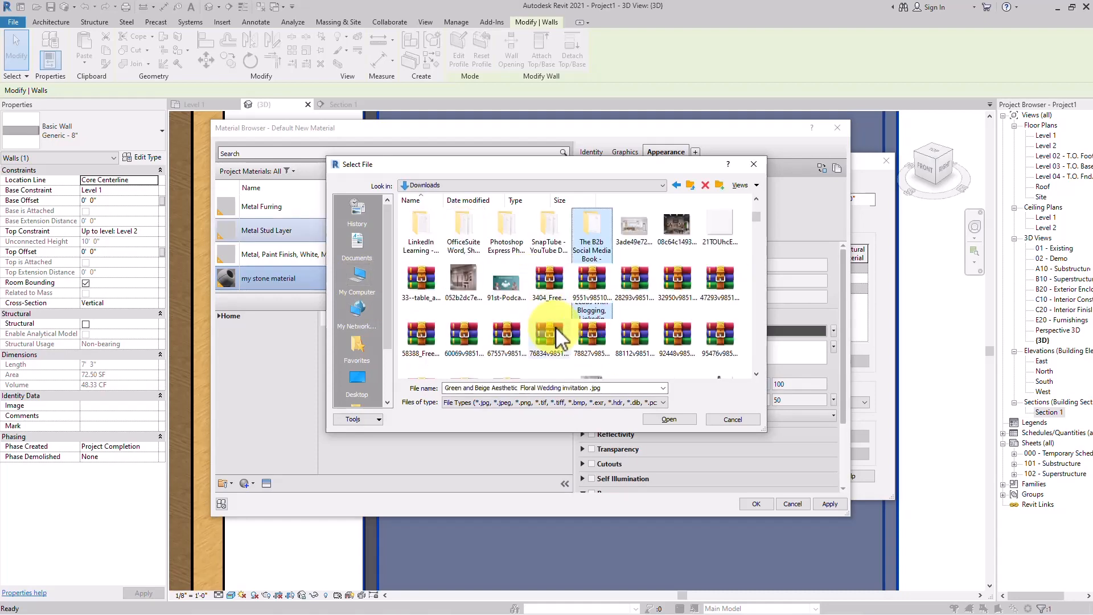
pyautogui.press('t')
pyautogui.press('t')
pyautogui.press('t')
pyautogui.press('t')
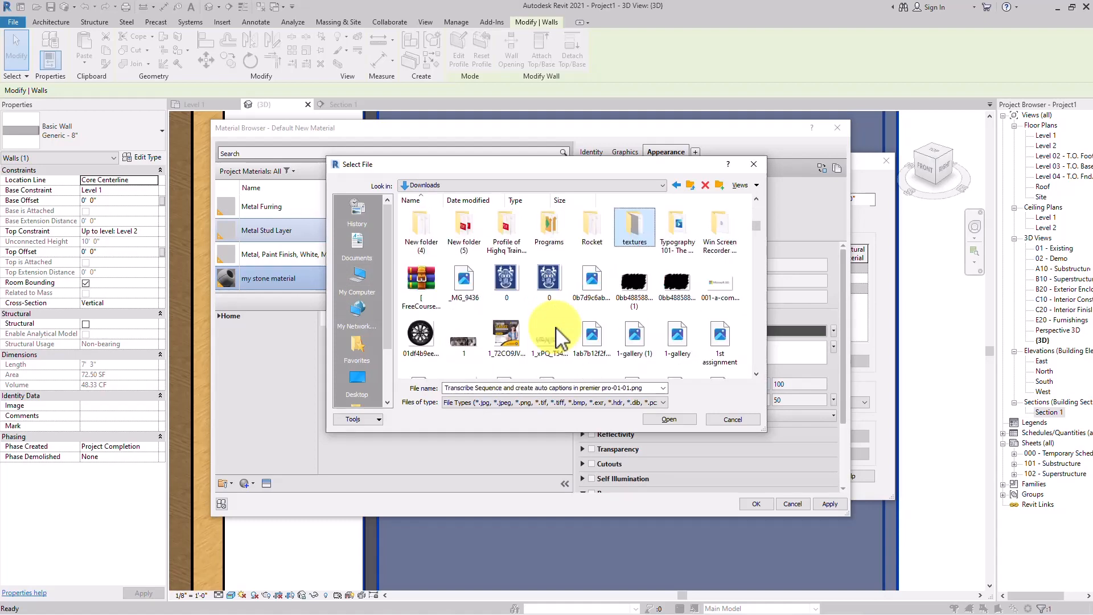
pyautogui.doubleClick(637, 226)
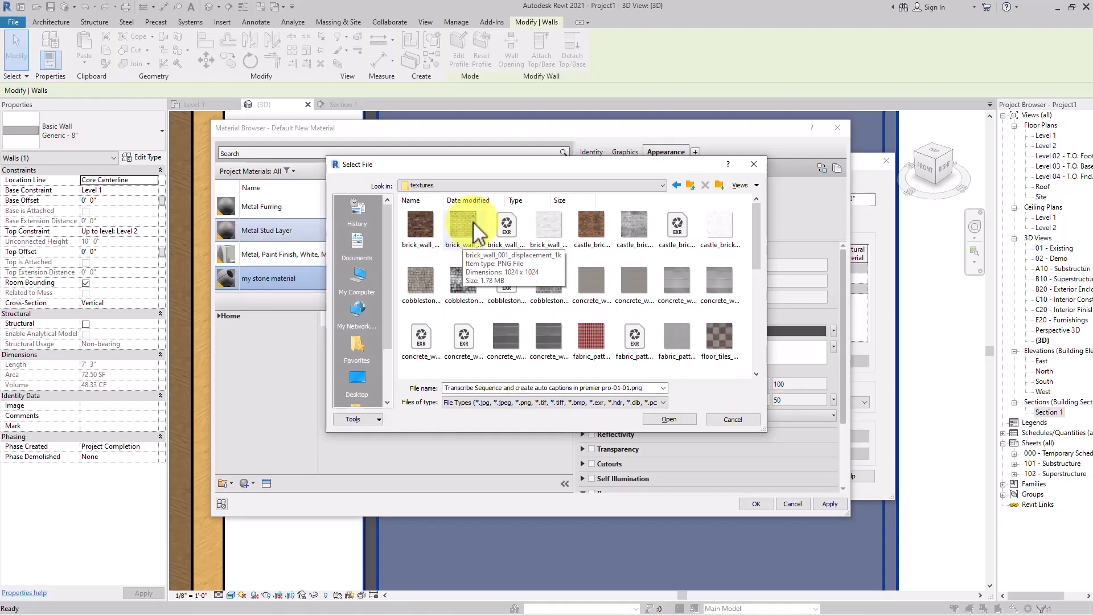
# - Load rock_pitted_mossy_diff_4k.jpg as the generic appearance image of my stone material
pyautogui.scroll(-3, 585, 310)
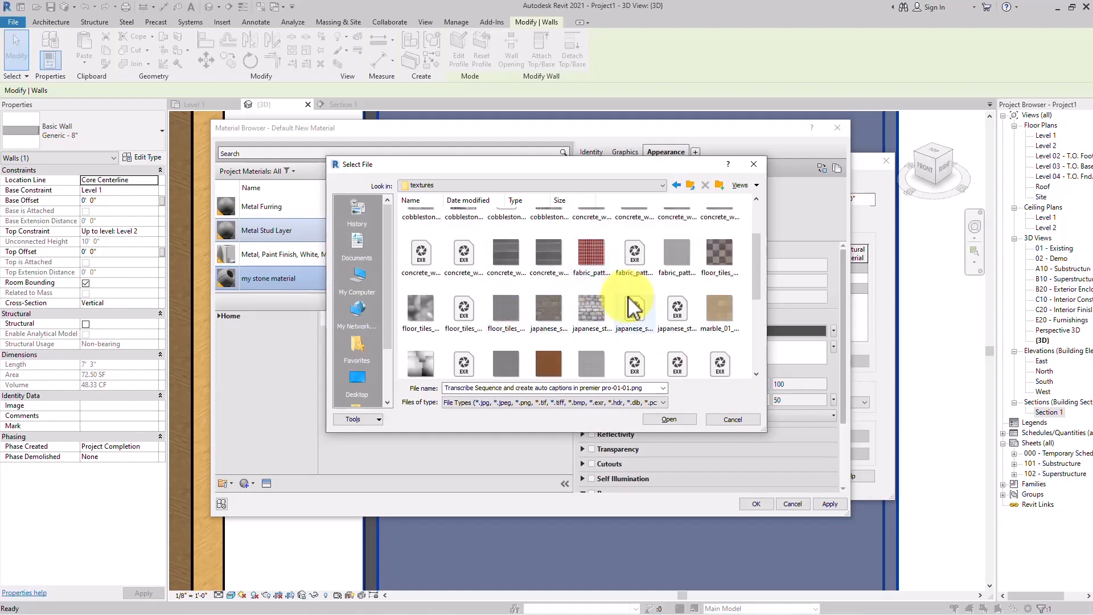
pyautogui.scroll(-3, 632, 308)
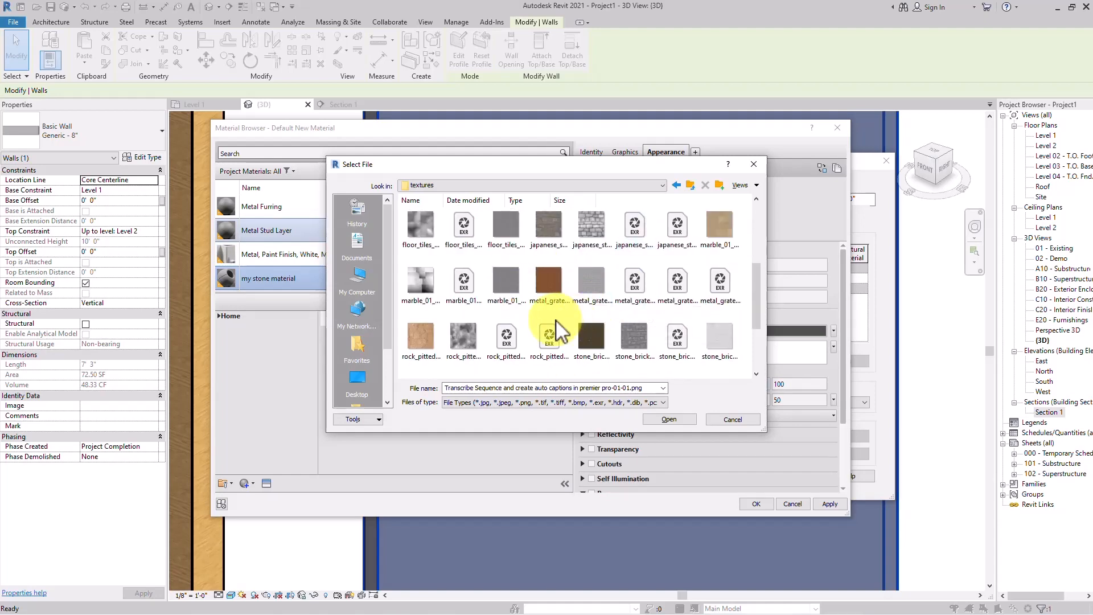
pyautogui.click(425, 336)
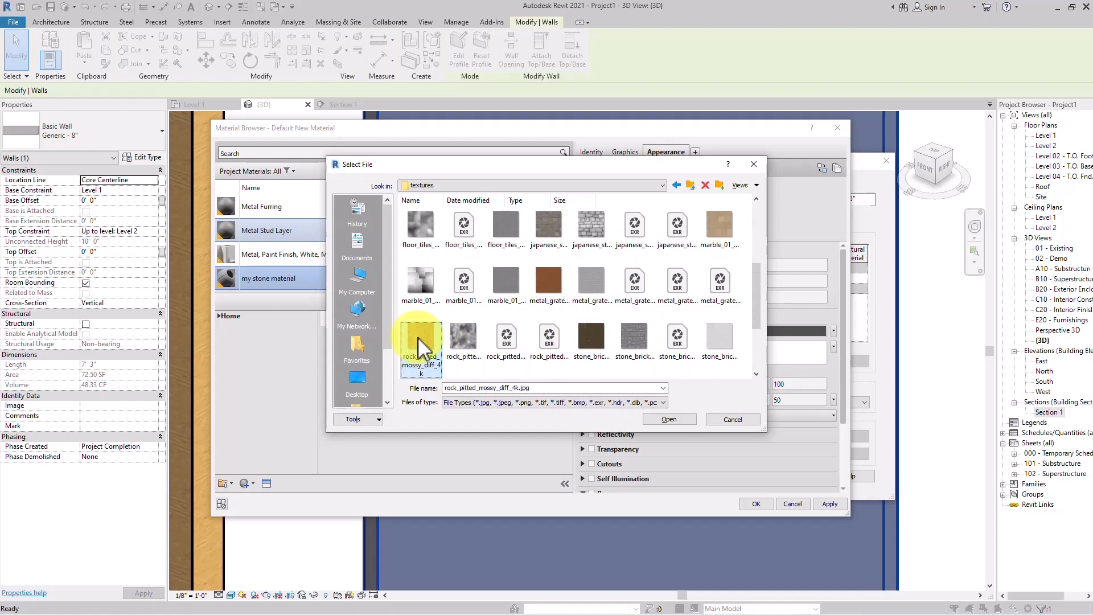
pyautogui.click(676, 417)
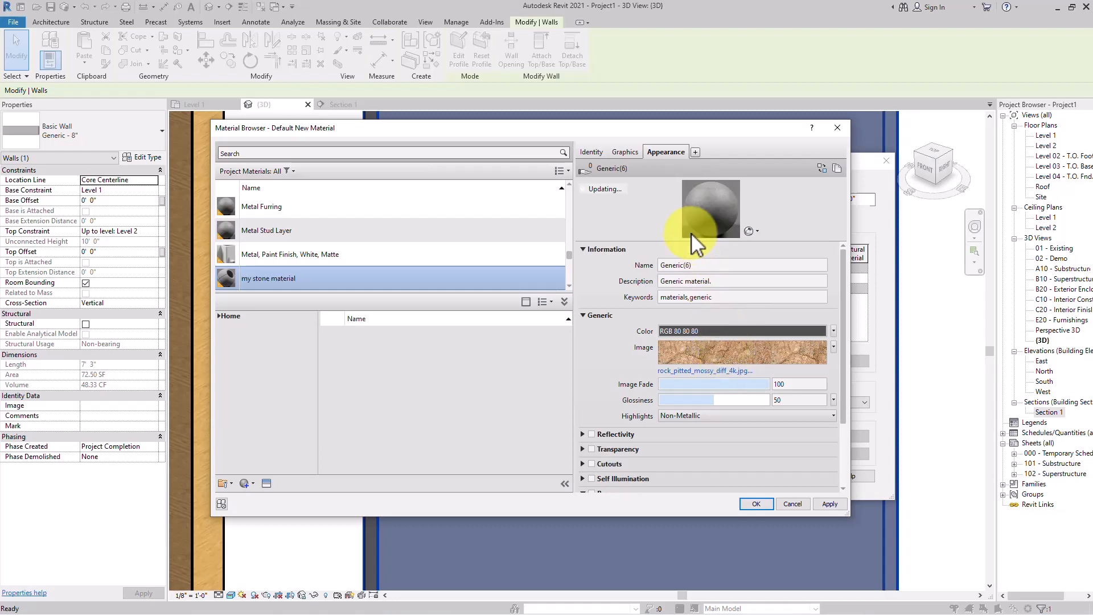
# - Set the preview scene of my stone material to Walls and look through the preview environment options
pyautogui.click(757, 231)
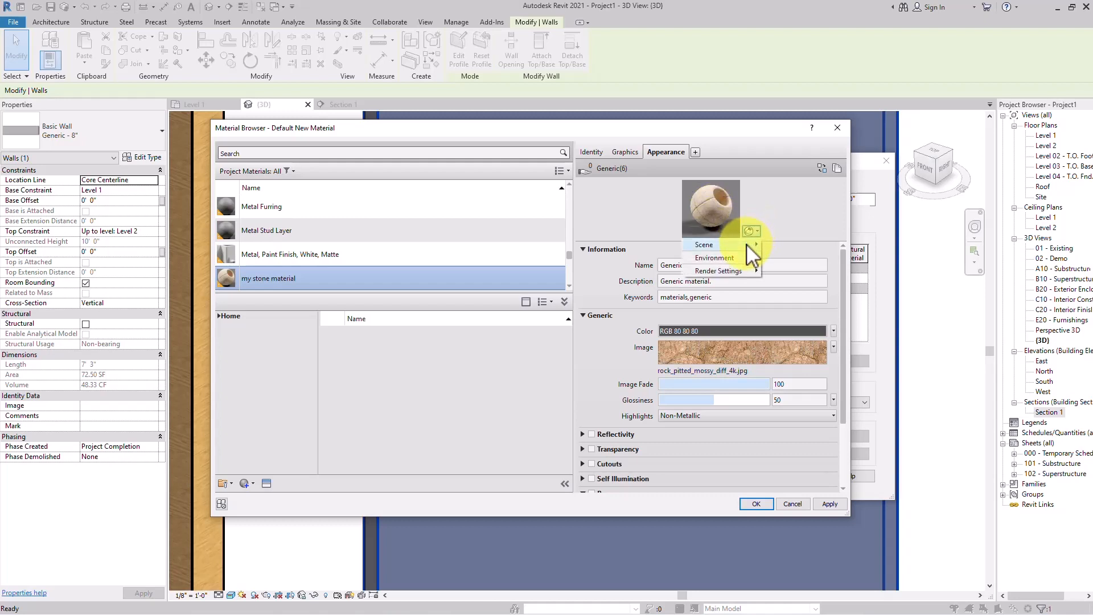
pyautogui.moveTo(746, 243)
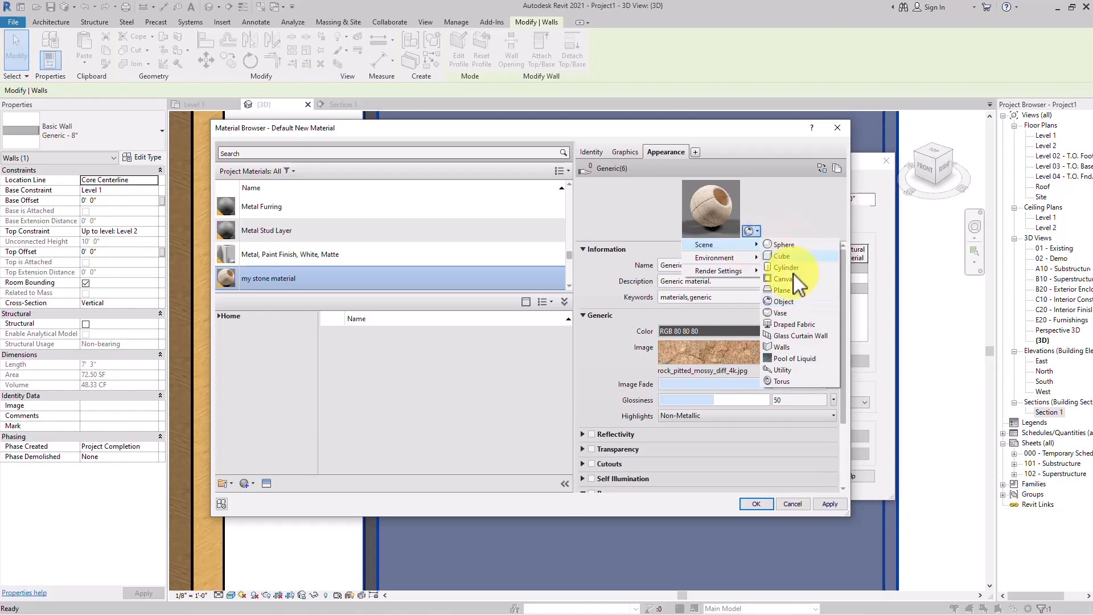
pyautogui.click(784, 345)
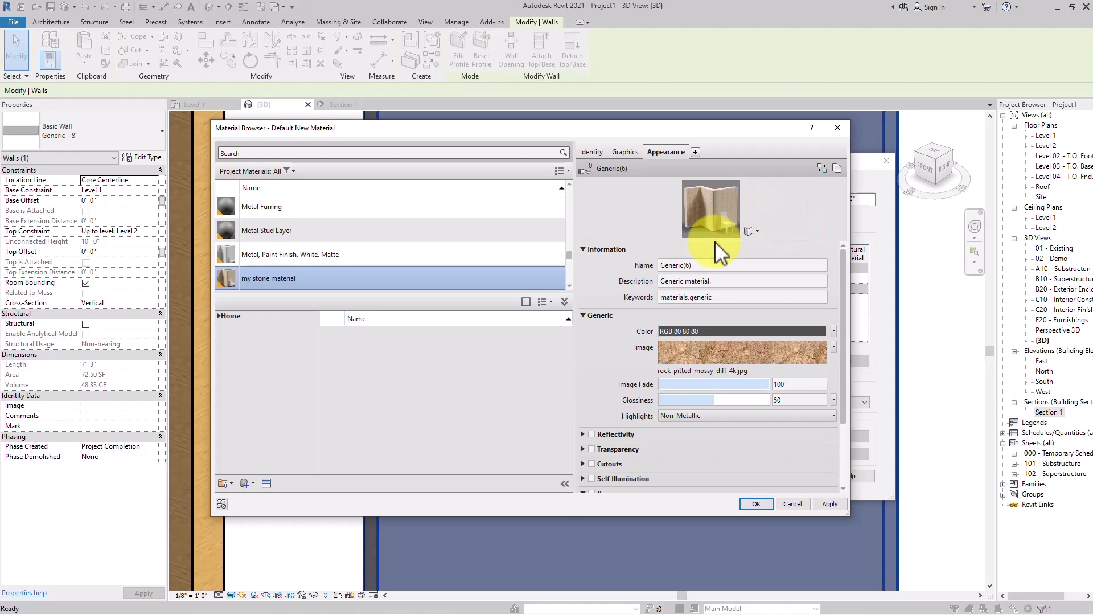
pyautogui.click(756, 229)
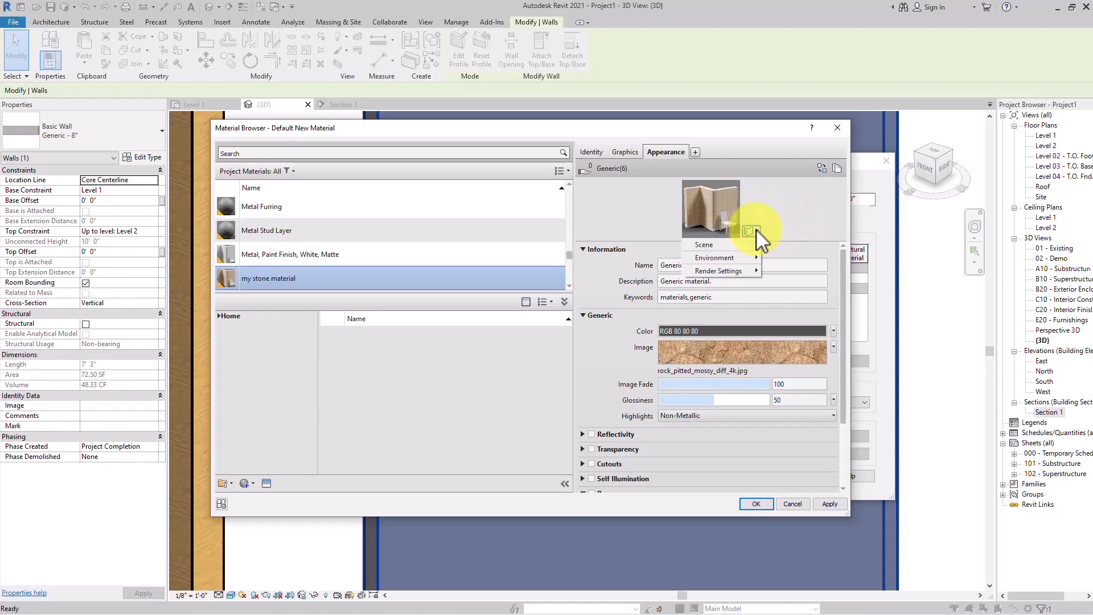
pyautogui.moveTo(752, 247)
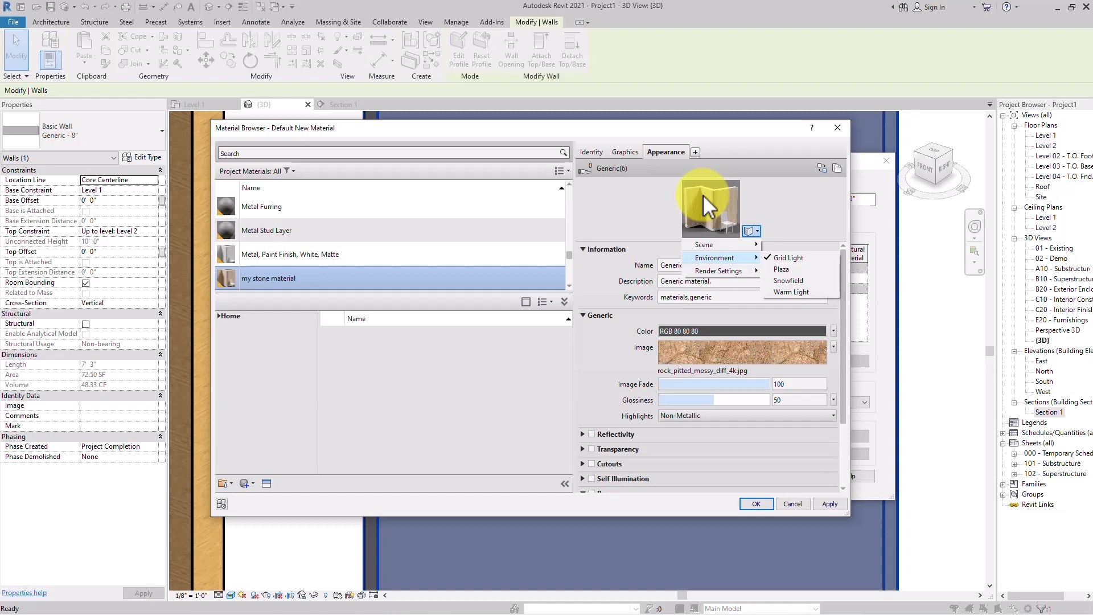
pyautogui.click(785, 198)
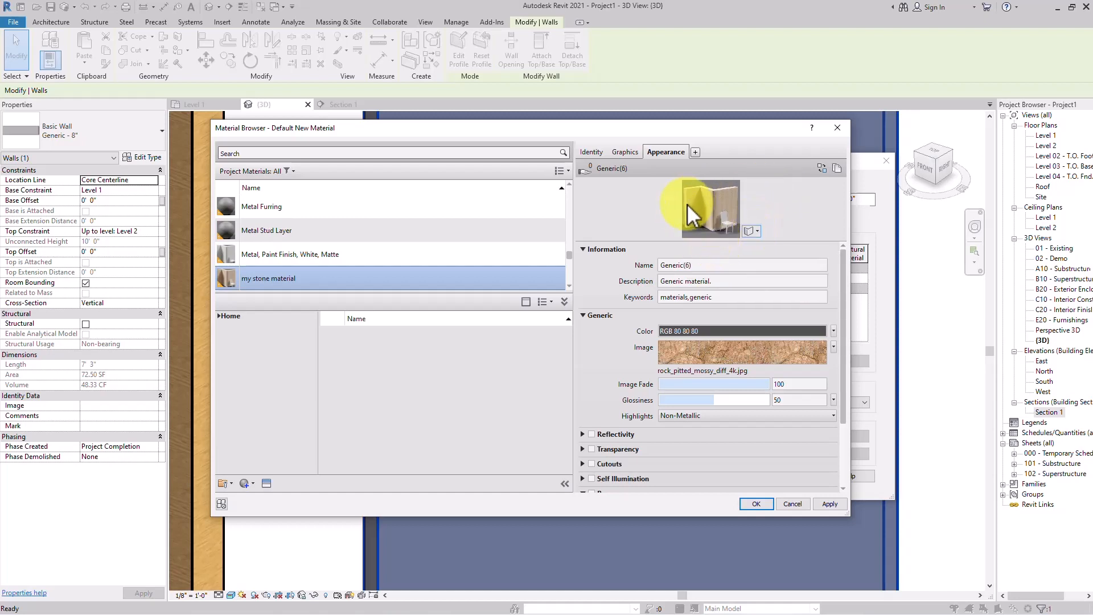
# - Check the stone image's texture settings and apply my stone material to the structure layer of the Generic - 8" wall type
pyautogui.click(692, 349)
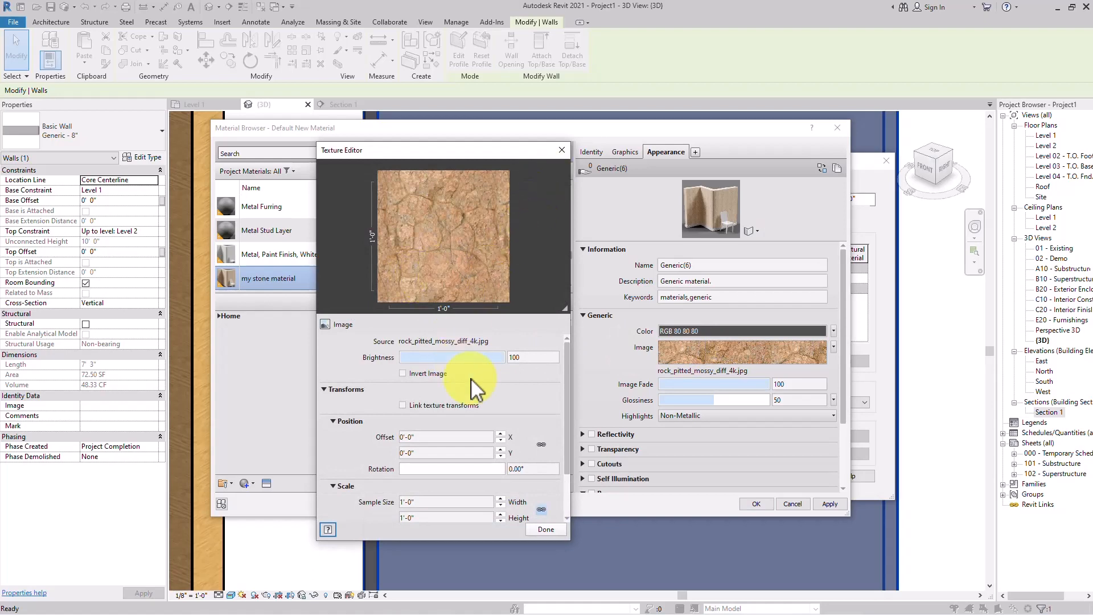
pyautogui.click(562, 150)
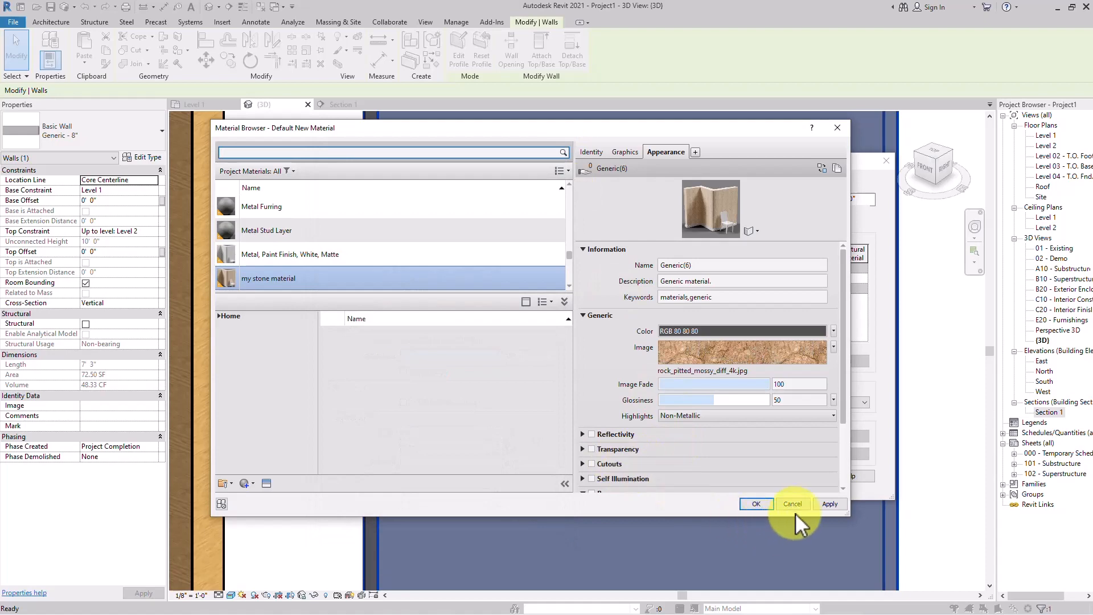
pyautogui.click(757, 504)
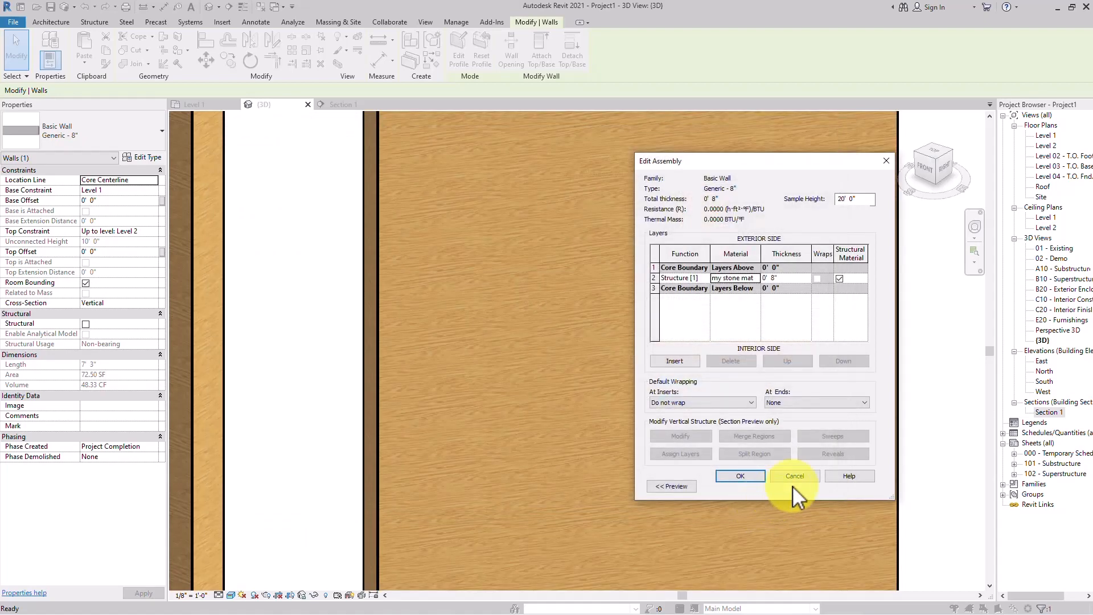
pyautogui.click(735, 476)
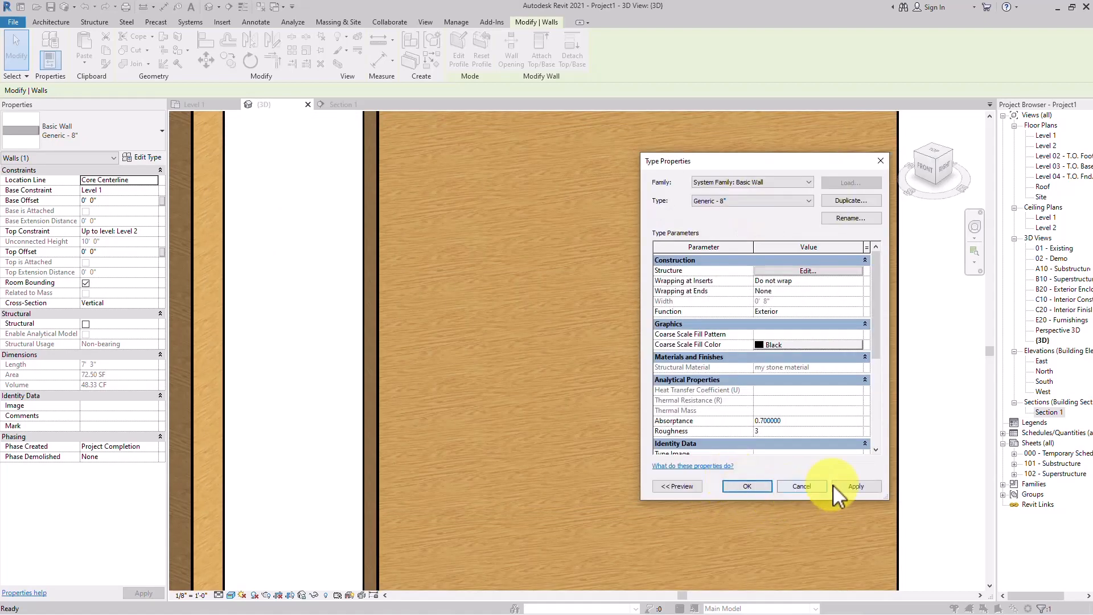
pyautogui.click(838, 485)
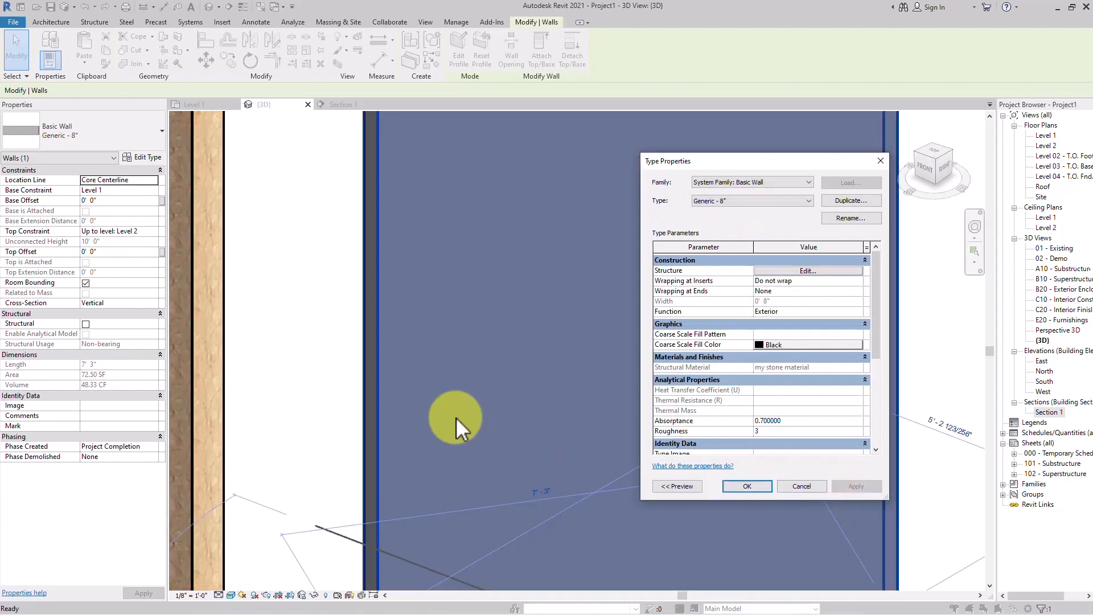
pyautogui.click(747, 486)
pyautogui.click(327, 417)
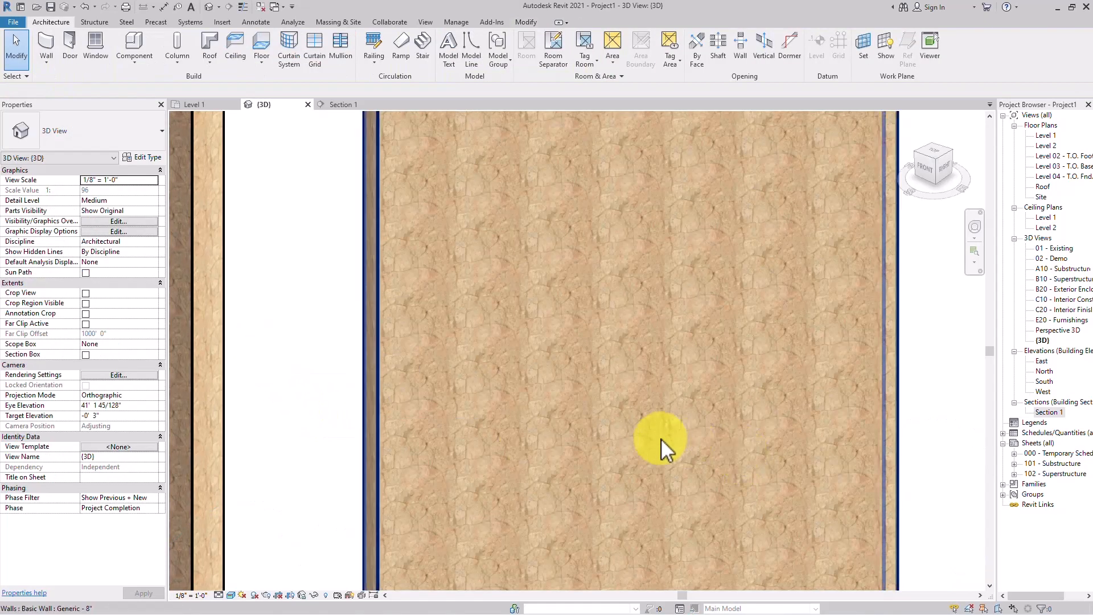
# - Examine how the stone texture repeats across the wall surface in the 3D view, both close up and from farther away
pyautogui.scroll(3, 666, 451)
pyautogui.scroll(2, 666, 451)
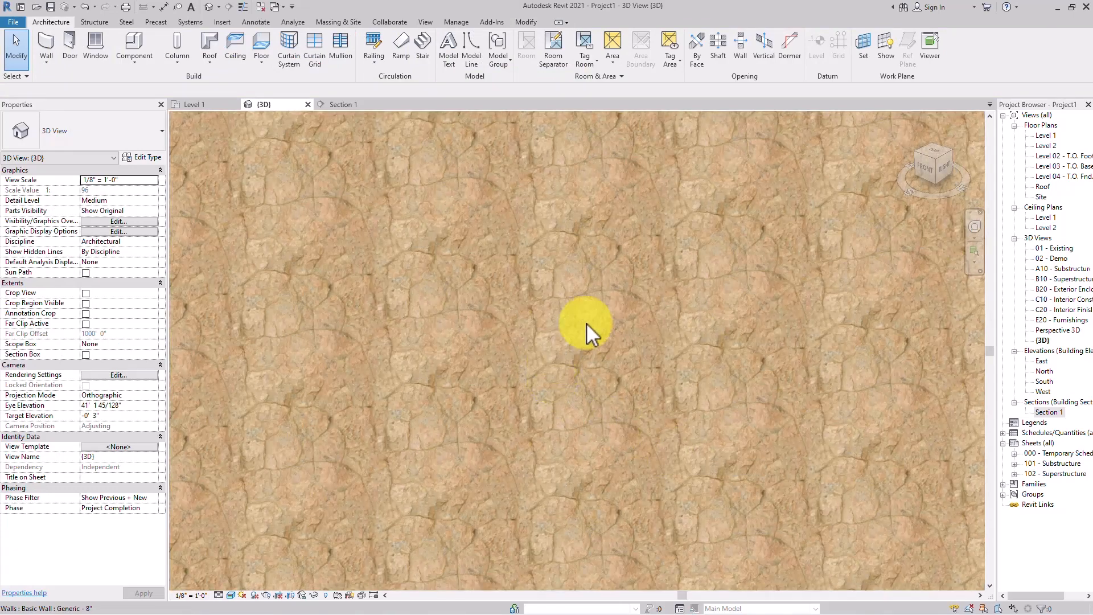
pyautogui.scroll(2, 618, 351)
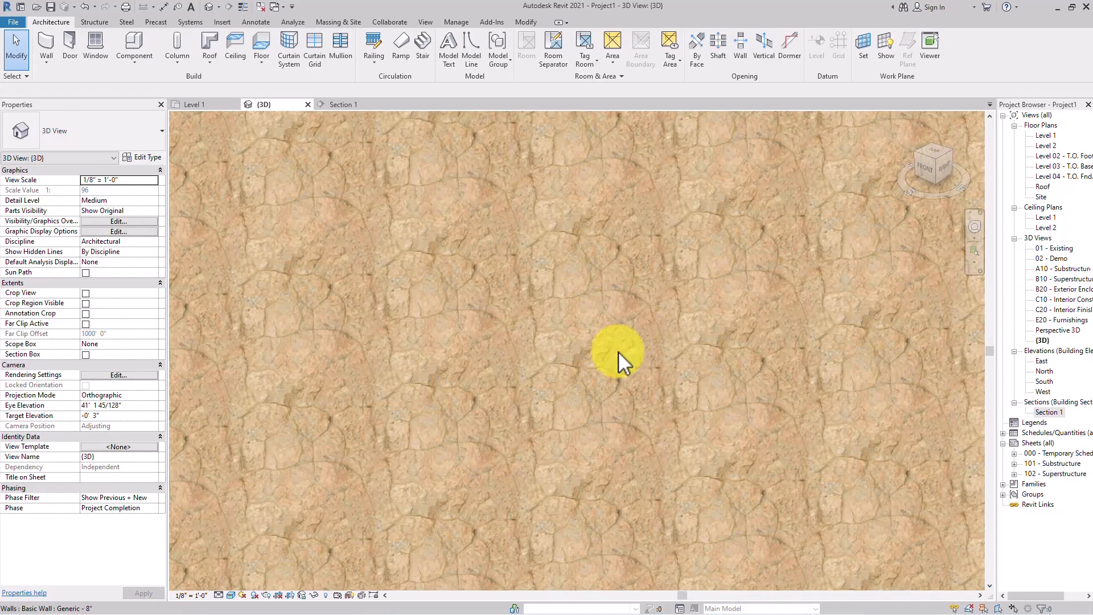
pyautogui.scroll(-2, 618, 350)
pyautogui.scroll(1, 541, 400)
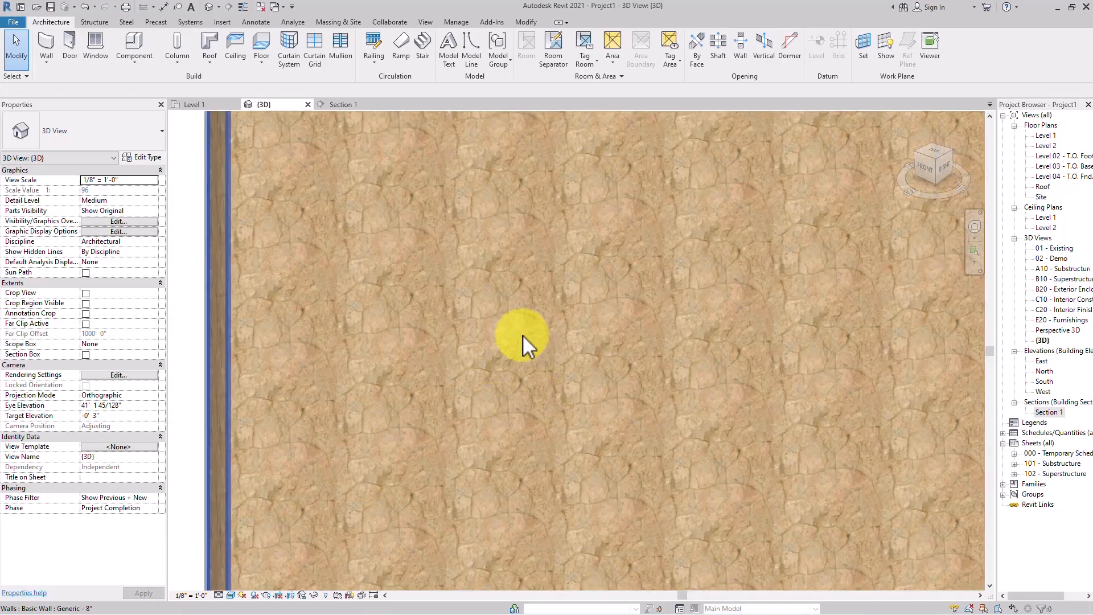
pyautogui.scroll(2, 568, 370)
pyautogui.scroll(3, 572, 342)
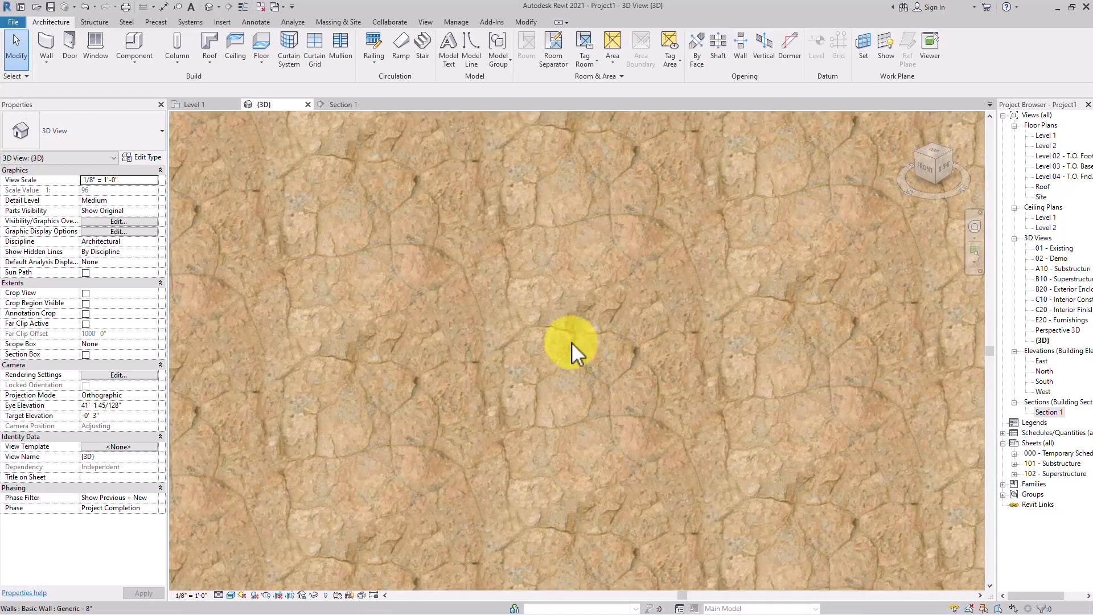
pyautogui.scroll(-3, 634, 421)
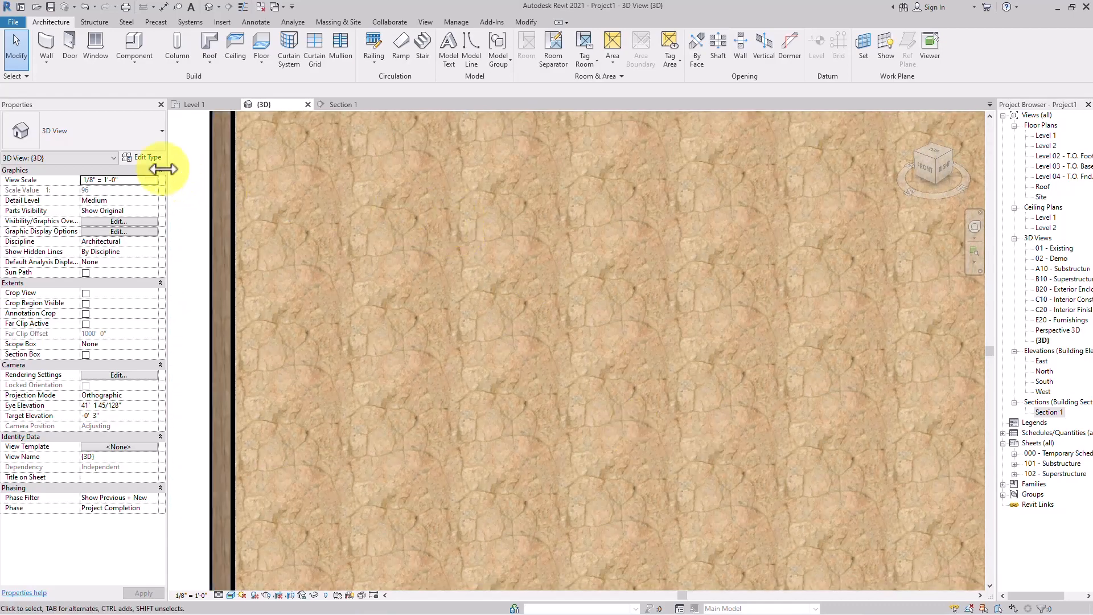
# - Reopen the appearance settings of my stone material from the structure of the Generic - 8" wall type
pyautogui.click(143, 157)
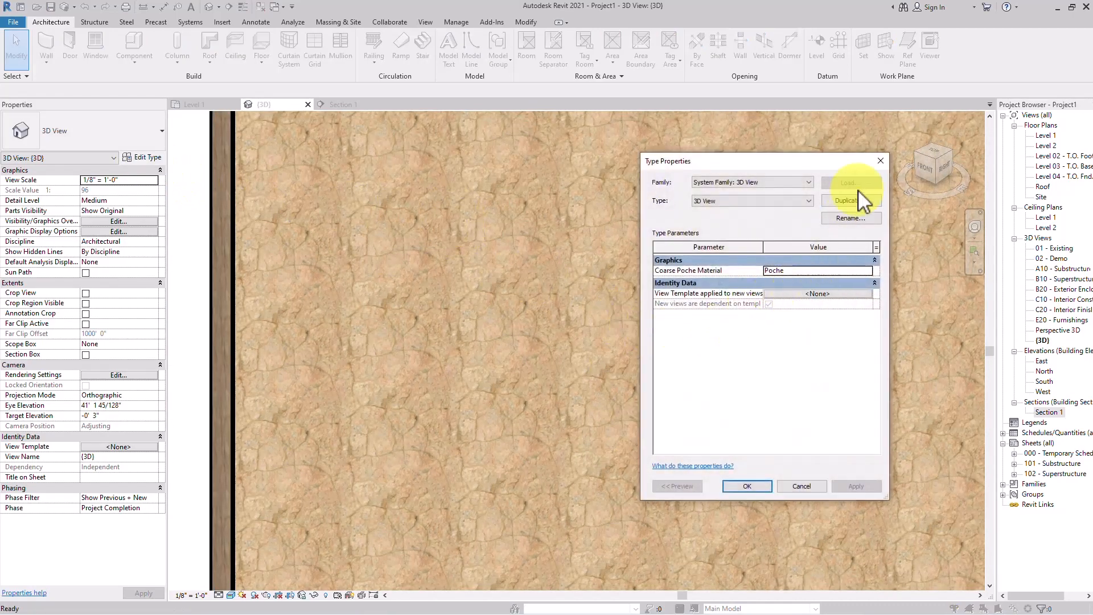
pyautogui.click(880, 162)
pyautogui.click(432, 346)
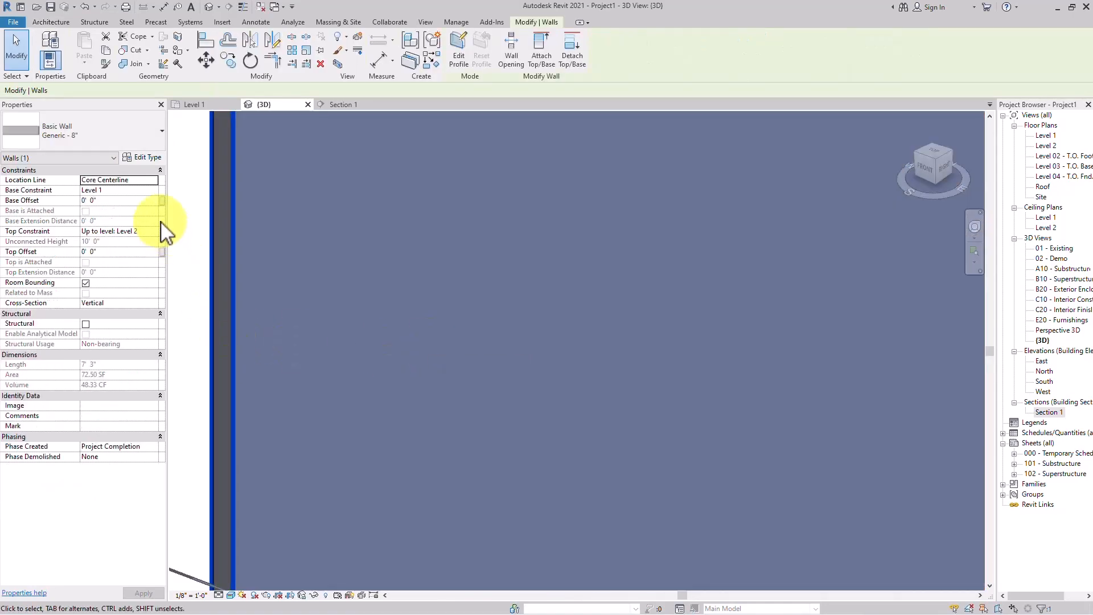
pyautogui.doubleClick(227, 173)
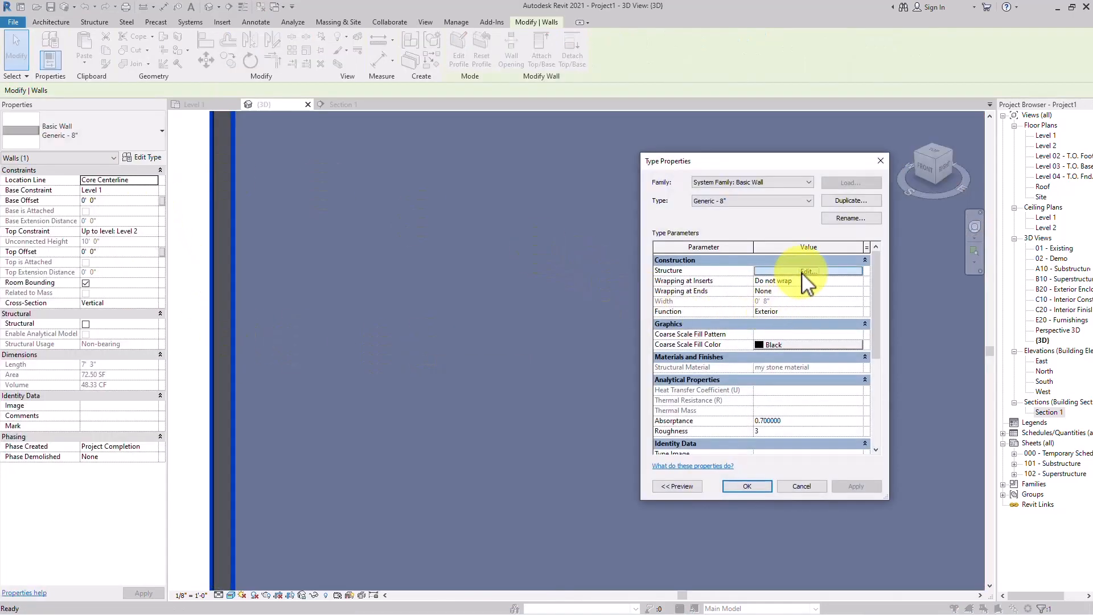
pyautogui.click(793, 288)
pyautogui.click(757, 278)
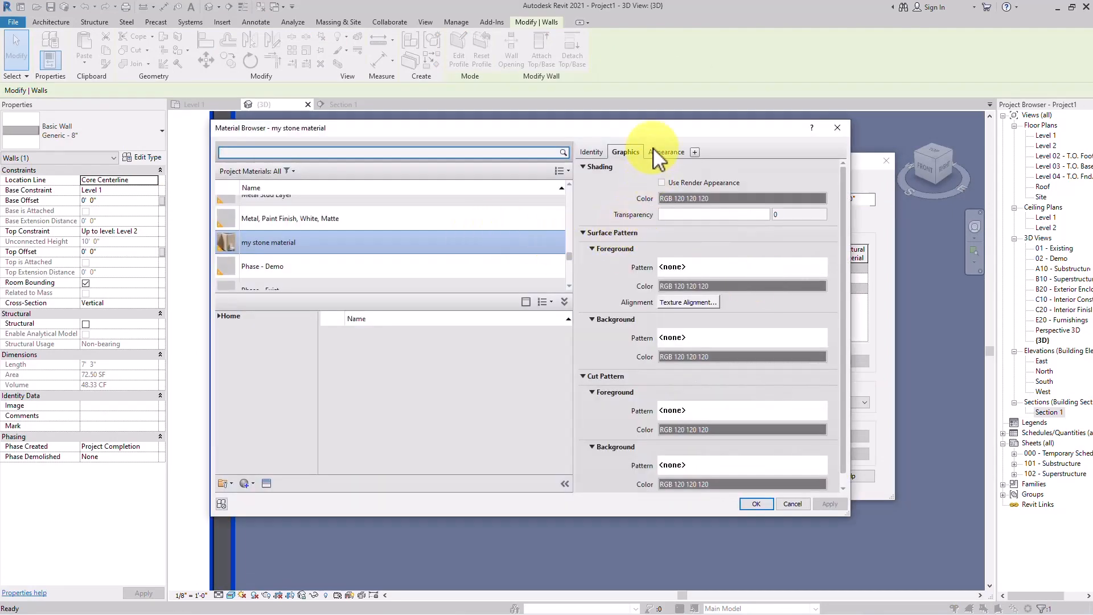
pyautogui.click(660, 151)
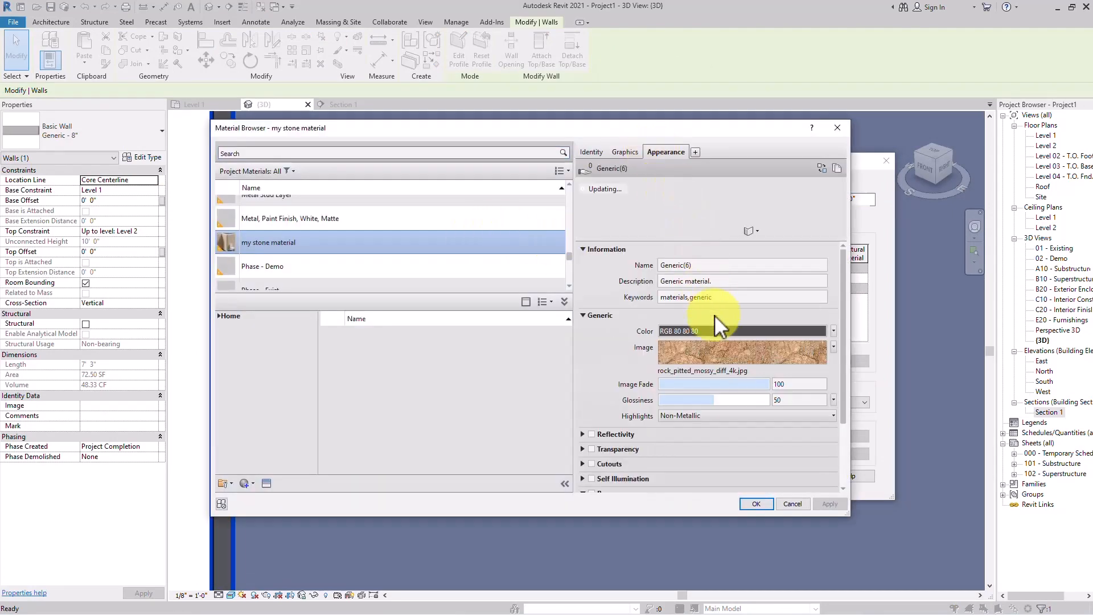
# - Enable Bump for my stone material and load rock_pitted_mossy_disp_4k.png from the textures folder as its bump image
pyautogui.moveTo(845, 370); pyautogui.dragTo(838, 426)
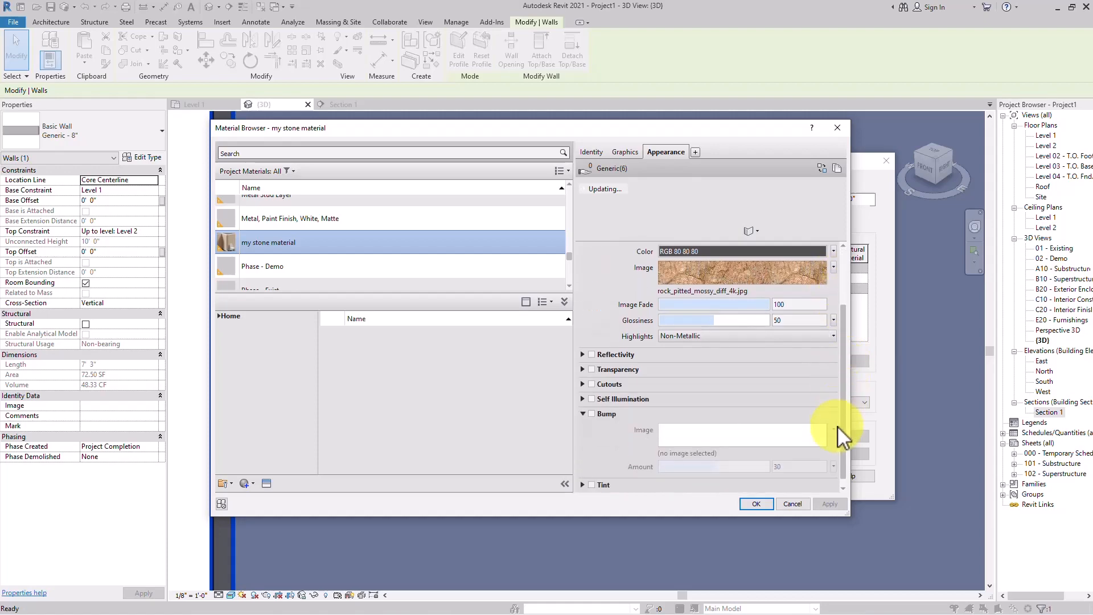
pyautogui.click(592, 415)
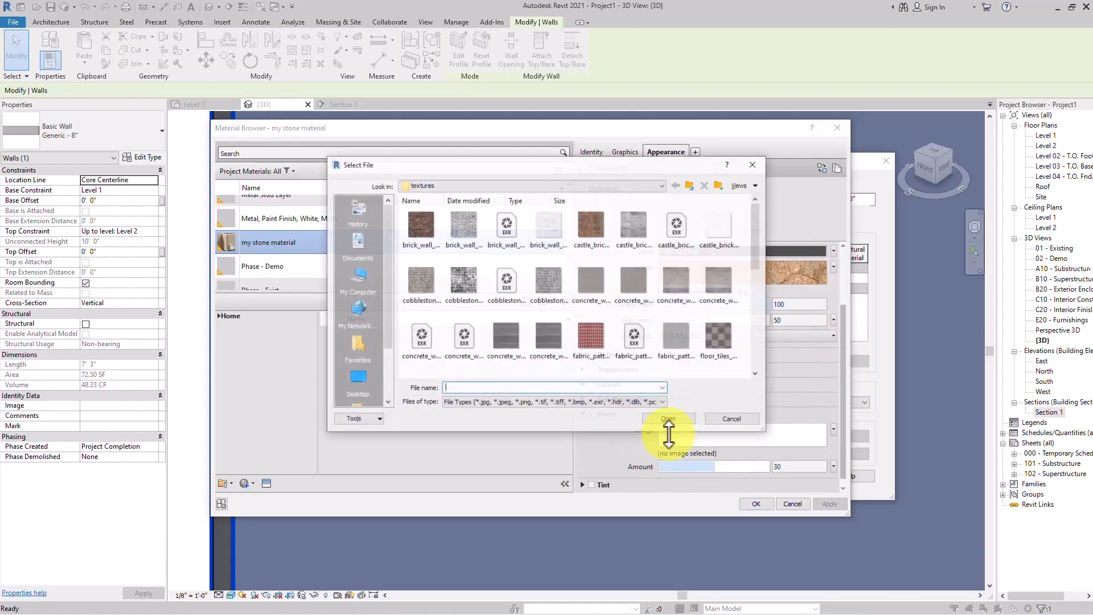
pyautogui.scroll(-3, 545, 275)
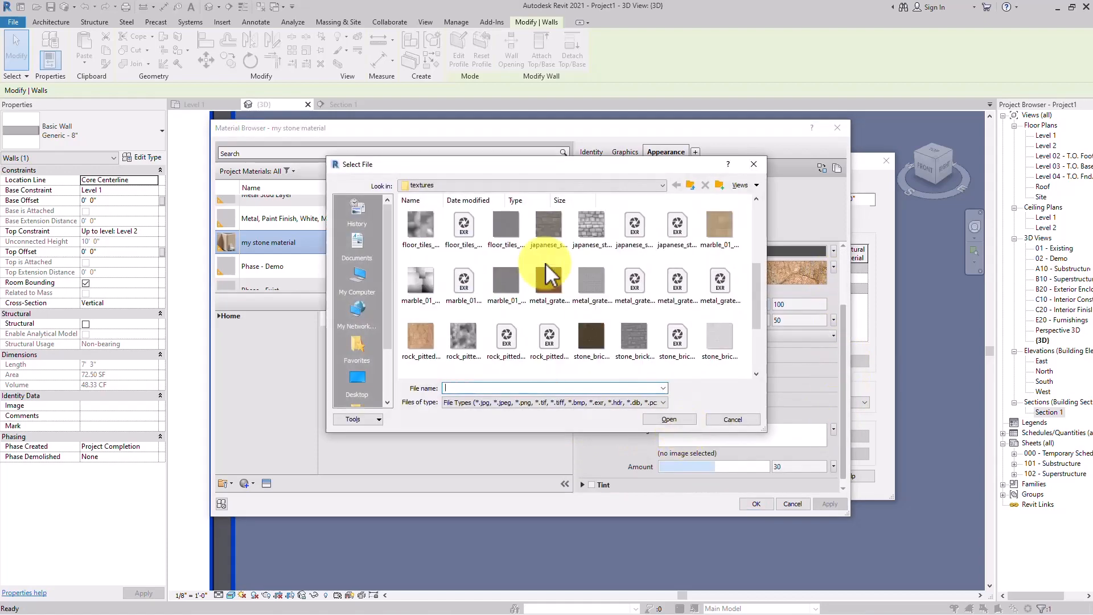
pyautogui.click(457, 340)
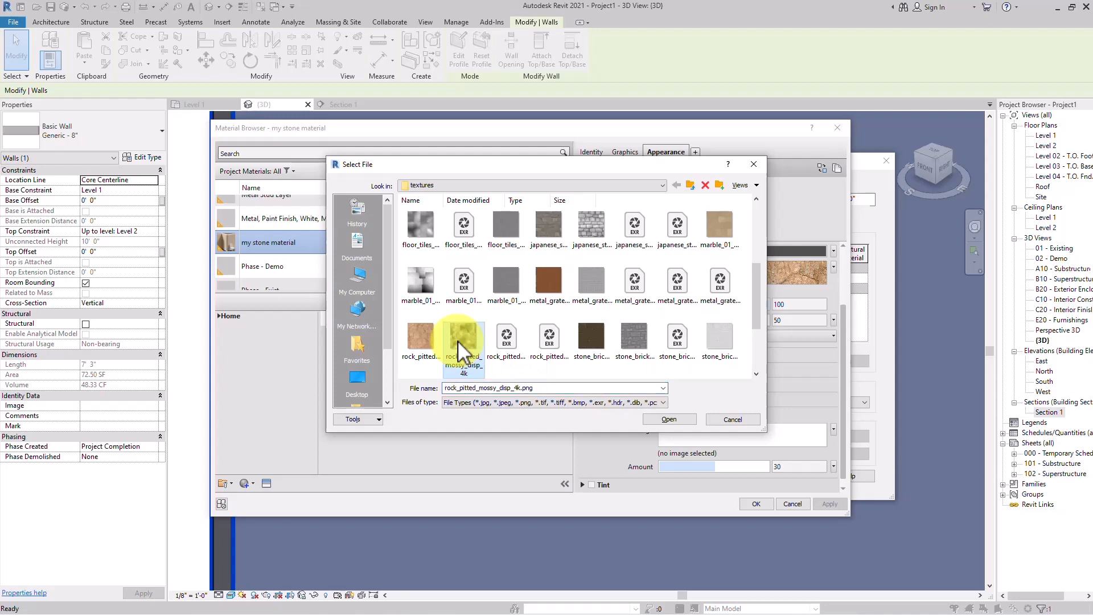
pyautogui.click(663, 418)
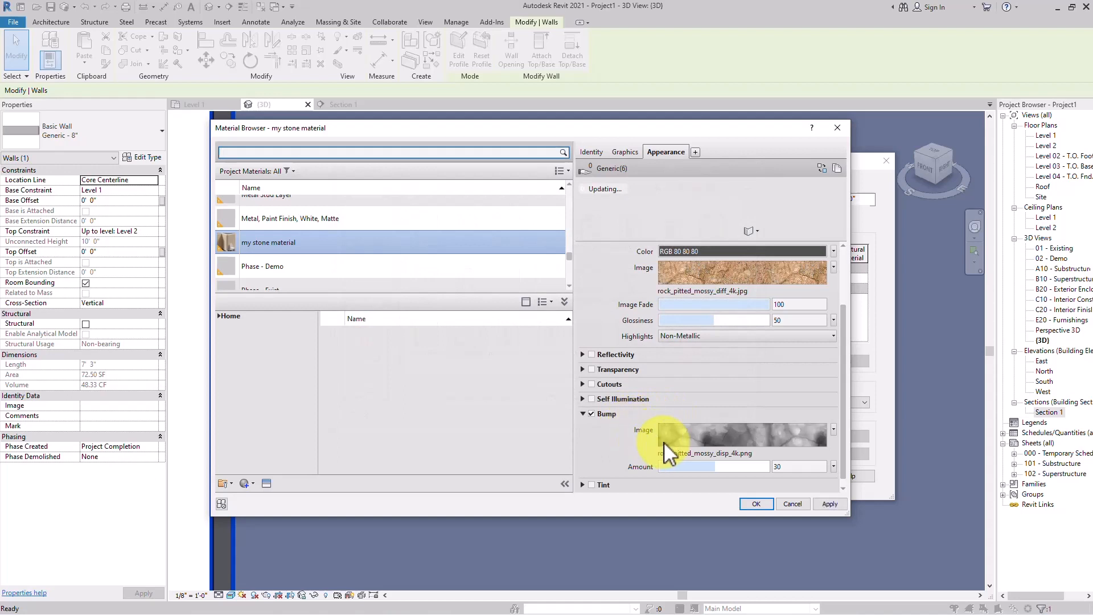
# - Check the material's texture settings without changing them and raise the bump amount to 438
pyautogui.click(691, 437)
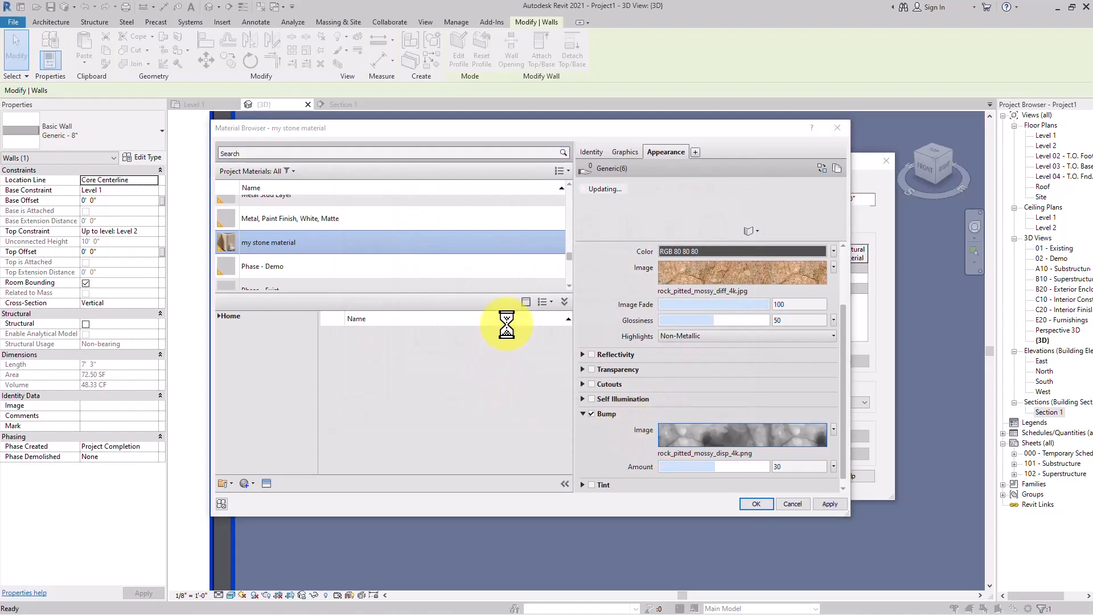
pyautogui.click(562, 149)
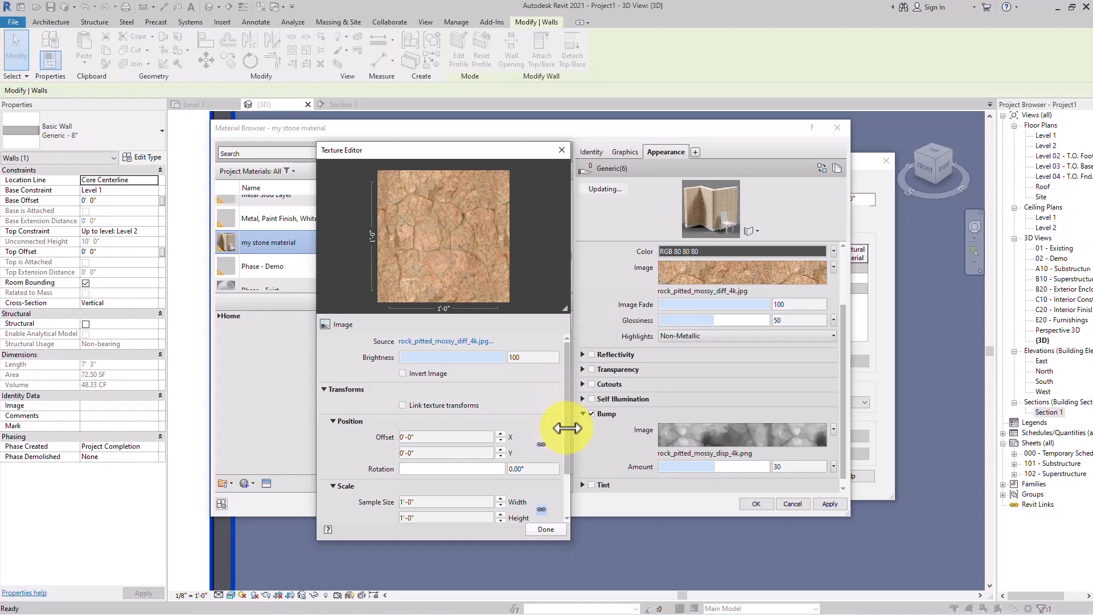
pyautogui.click(544, 529)
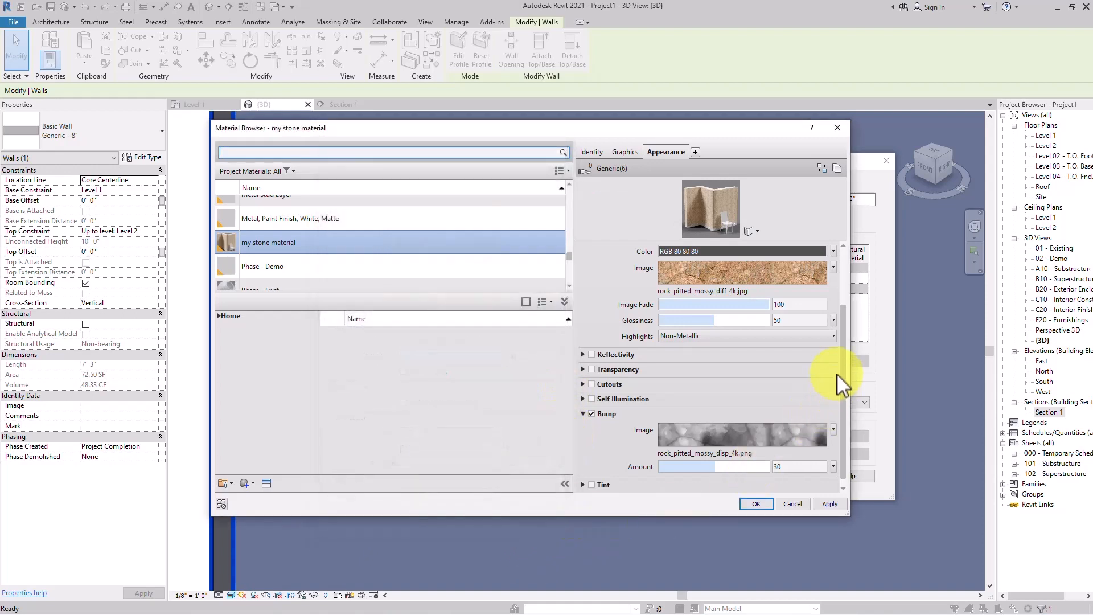
pyautogui.moveTo(715, 469); pyautogui.dragTo(737, 469)
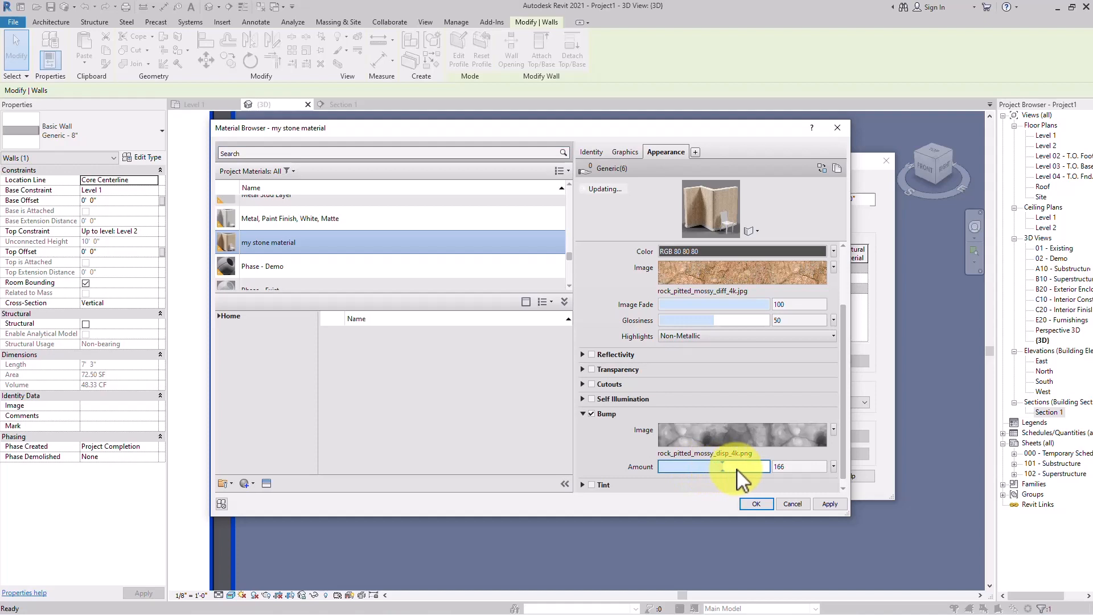
# - Set the material preview scene to Sphere and apply the changes to my stone material, returning to the wall's assembly
pyautogui.click(757, 231)
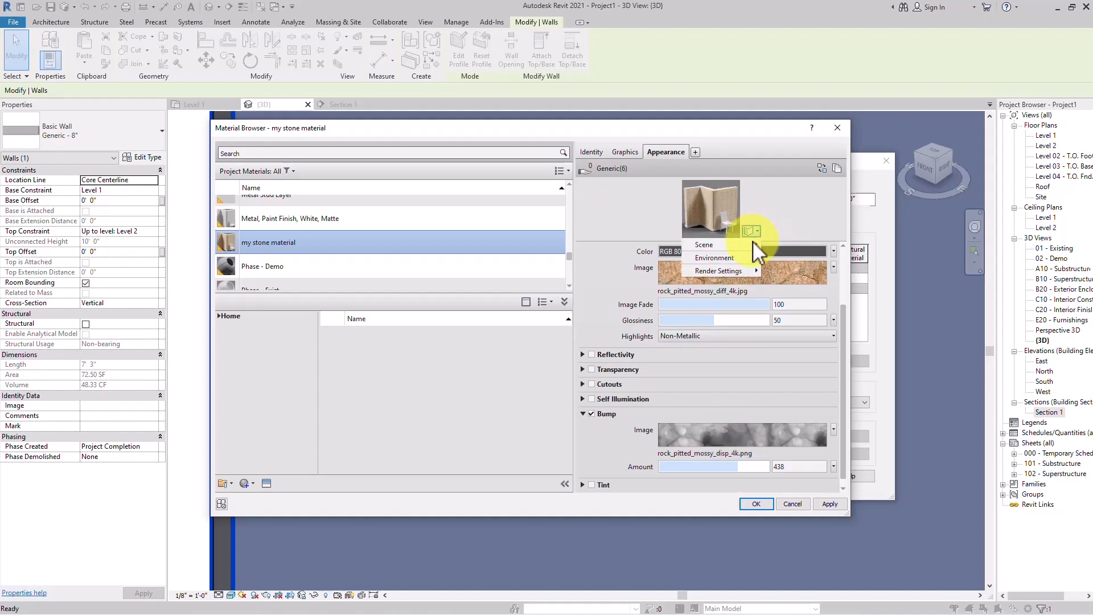
pyautogui.moveTo(753, 241)
pyautogui.click(800, 246)
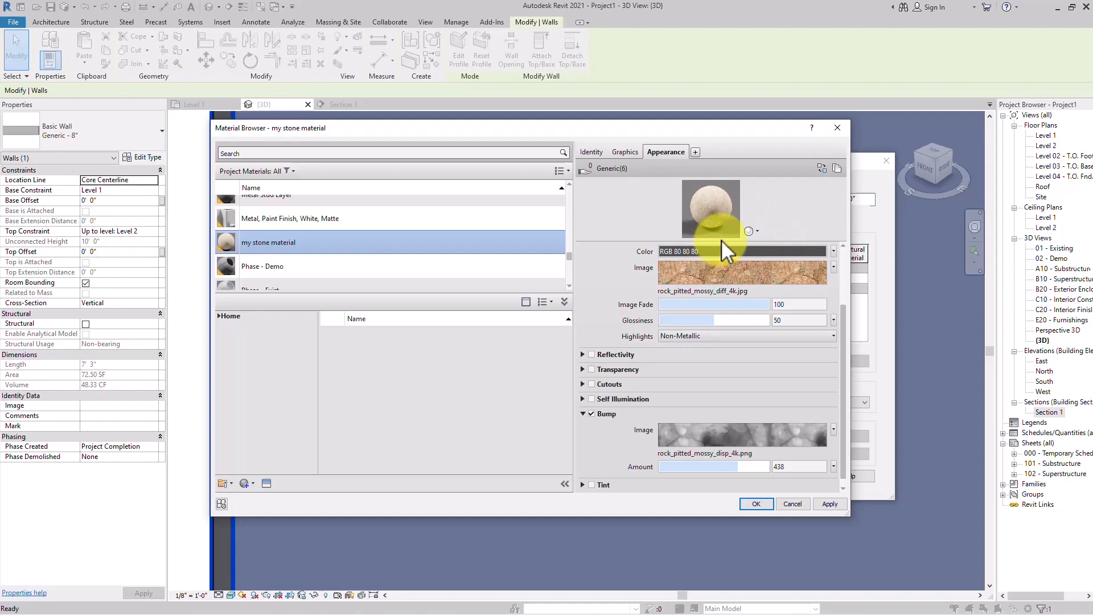
pyautogui.click(832, 504)
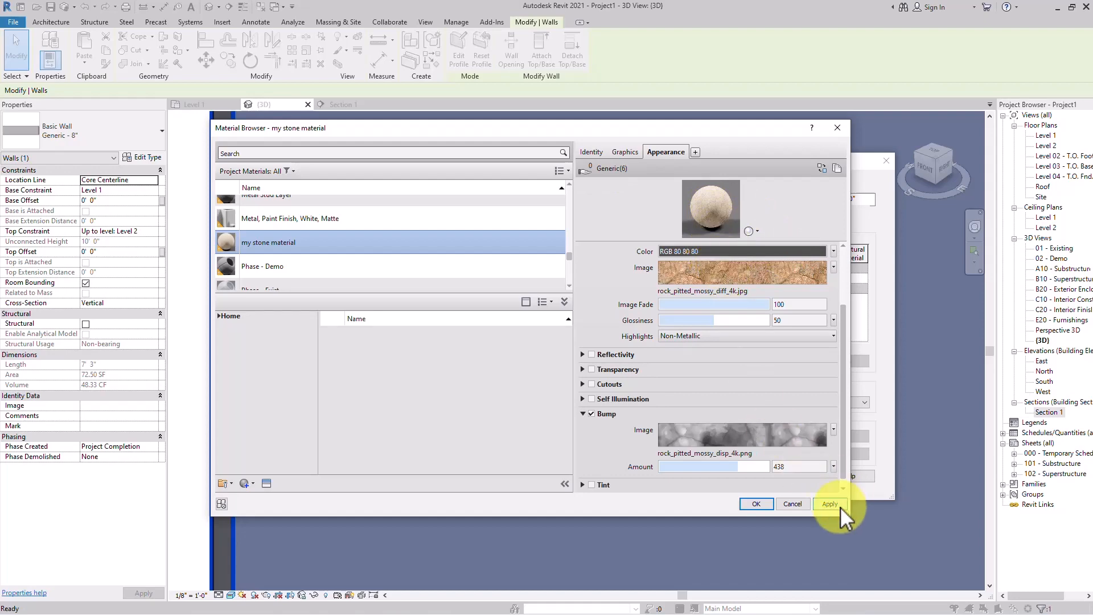
pyautogui.click(757, 504)
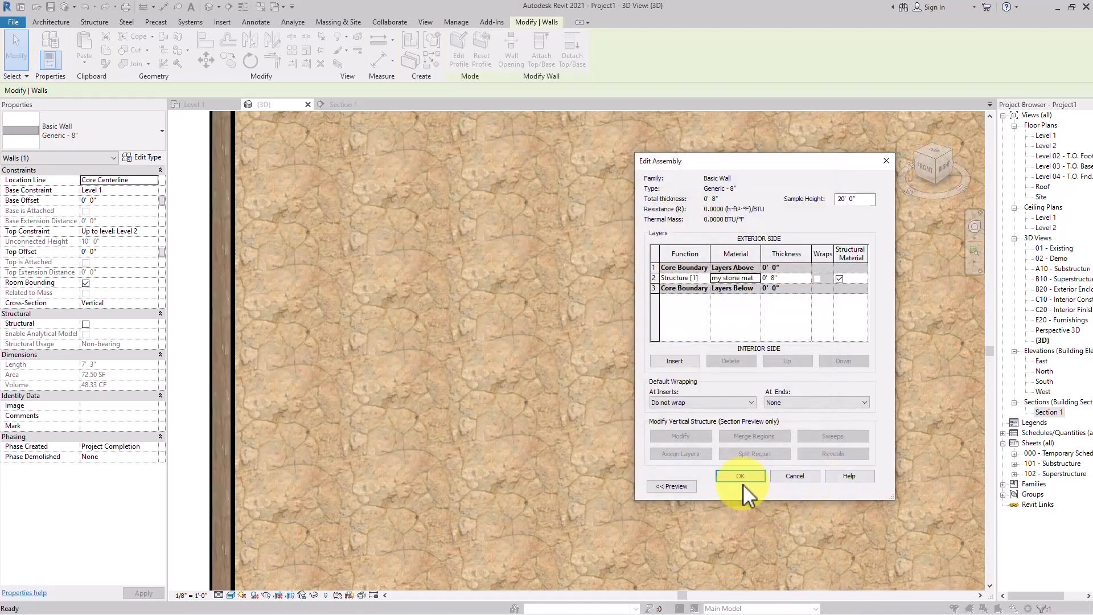
# - Confirm the assembly and type properties of the Generic - 8" wall and deselect the wall
pyautogui.click(740, 476)
pyautogui.click(863, 487)
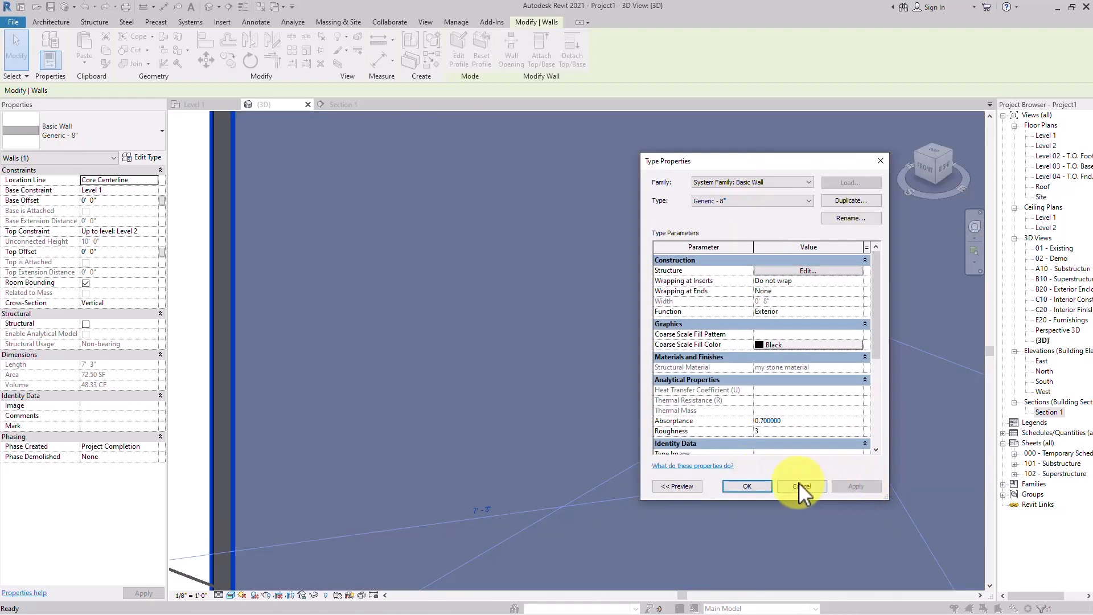
pyautogui.click(754, 485)
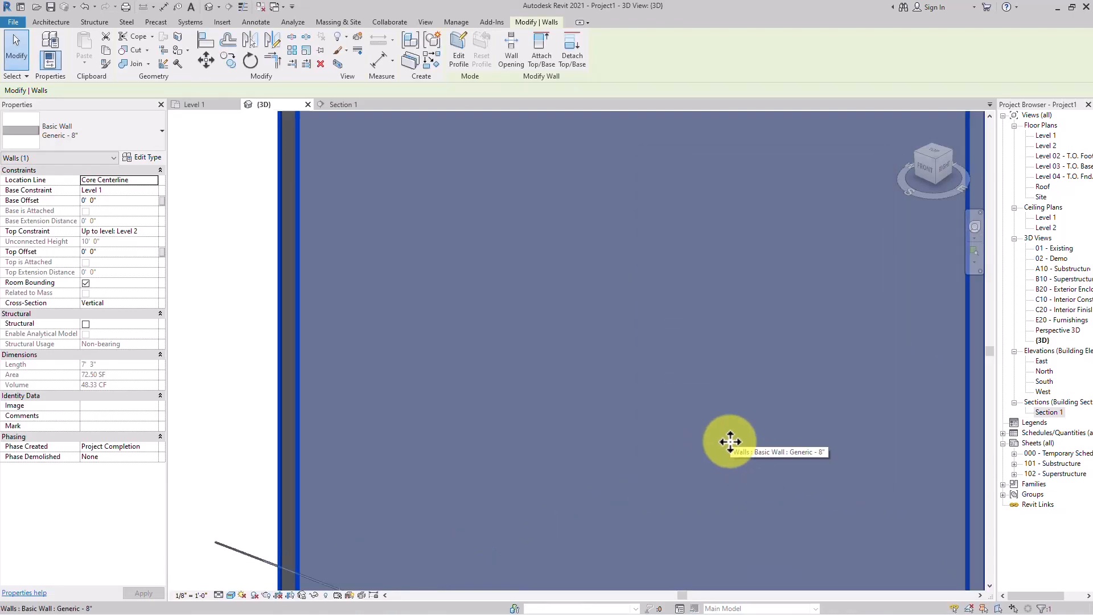
pyautogui.click(256, 391)
# - Inspect the stone surface on the wall in 3D and open the rendering settings for this view
pyautogui.scroll(5, 743, 406)
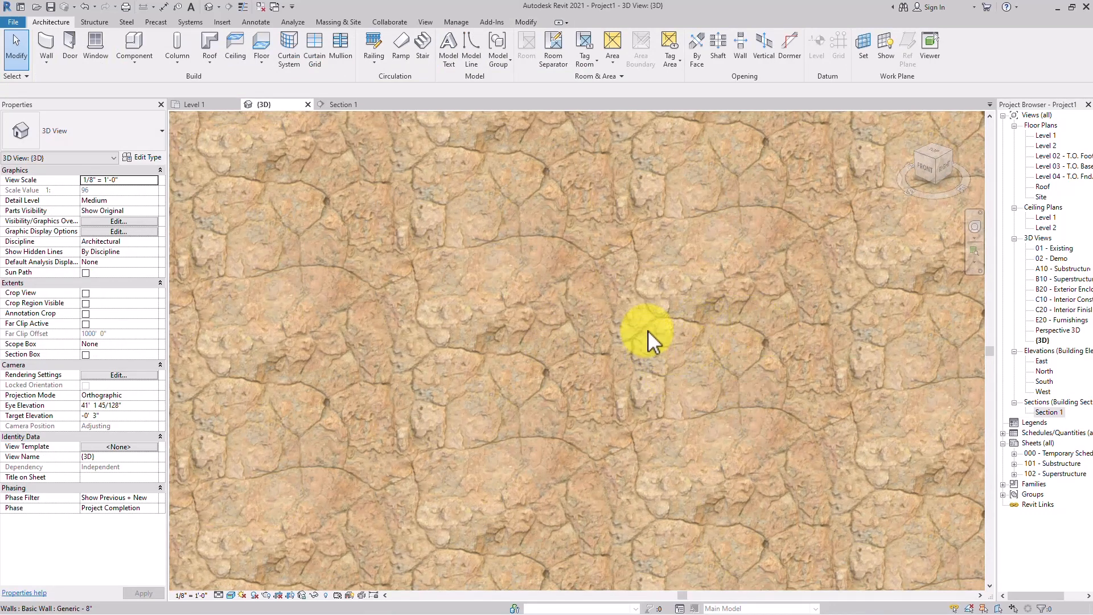
pyautogui.scroll(-1, 697, 386)
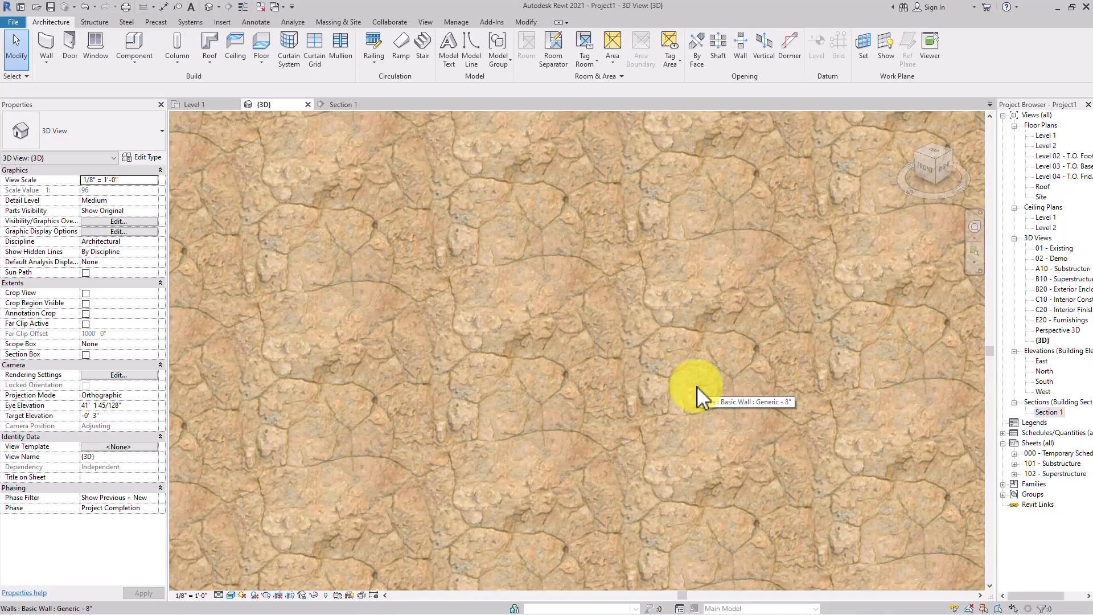
pyautogui.scroll(-3, 611, 382)
pyautogui.scroll(-2, 610, 382)
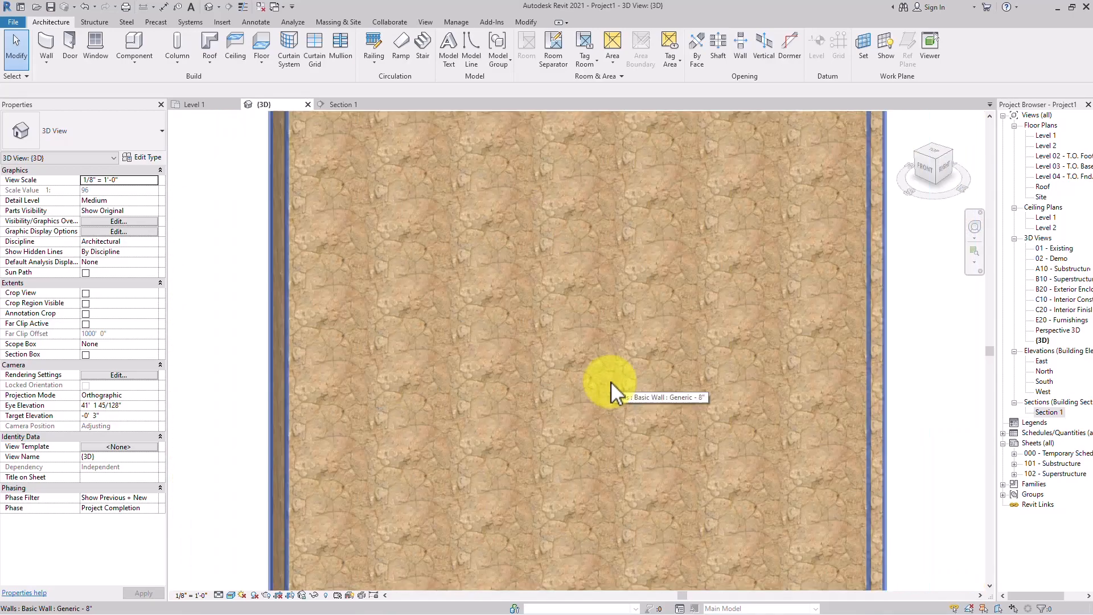
pyautogui.keyDown('shift'); pyautogui.moveTo(610, 382); pyautogui.dragTo(561, 364, button='middle'); pyautogui.keyUp('shift')
pyautogui.scroll(2, 562, 364)
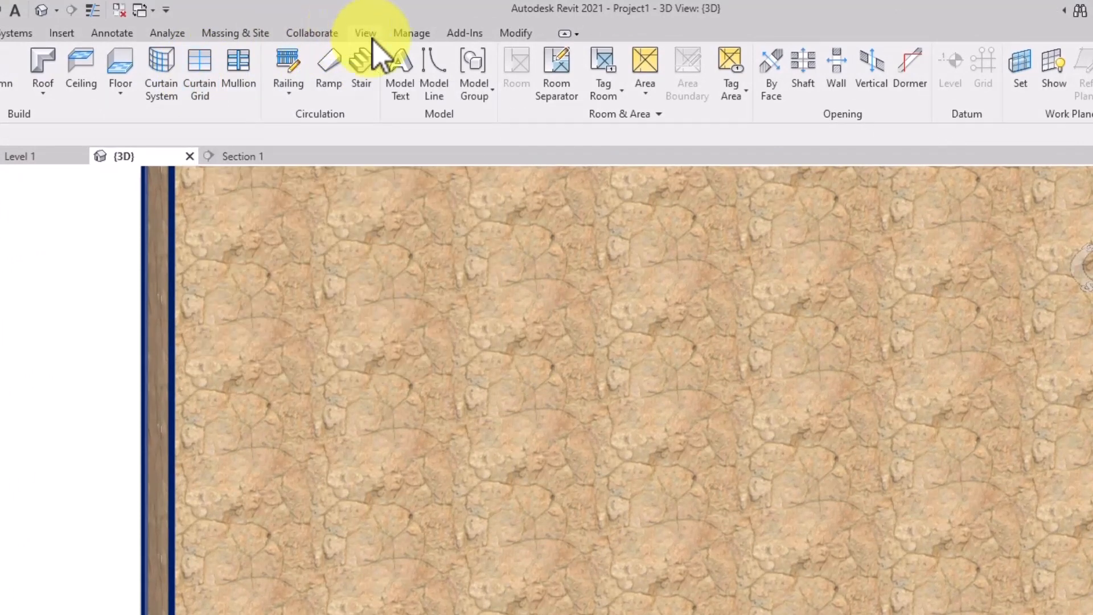
pyautogui.click(367, 35)
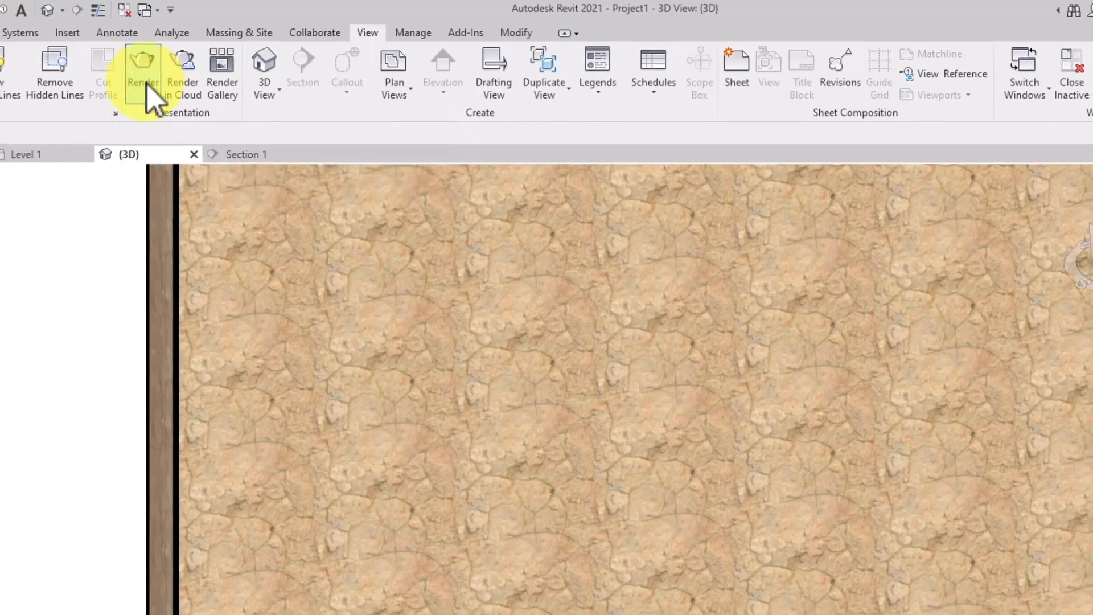
pyautogui.click(138, 80)
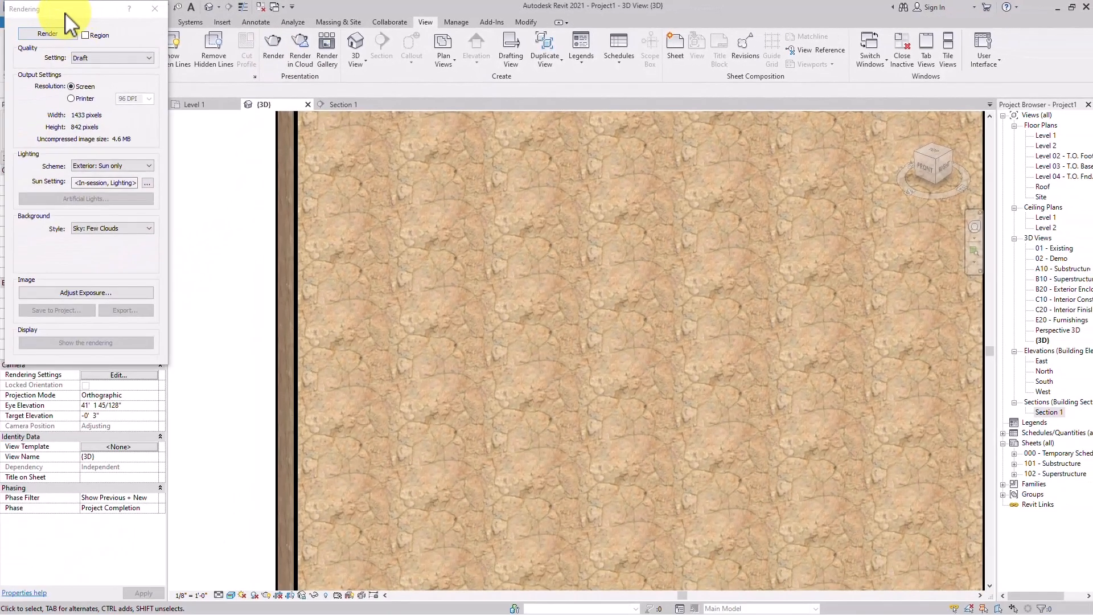
pyautogui.moveTo(65, 13); pyautogui.dragTo(299, 145)
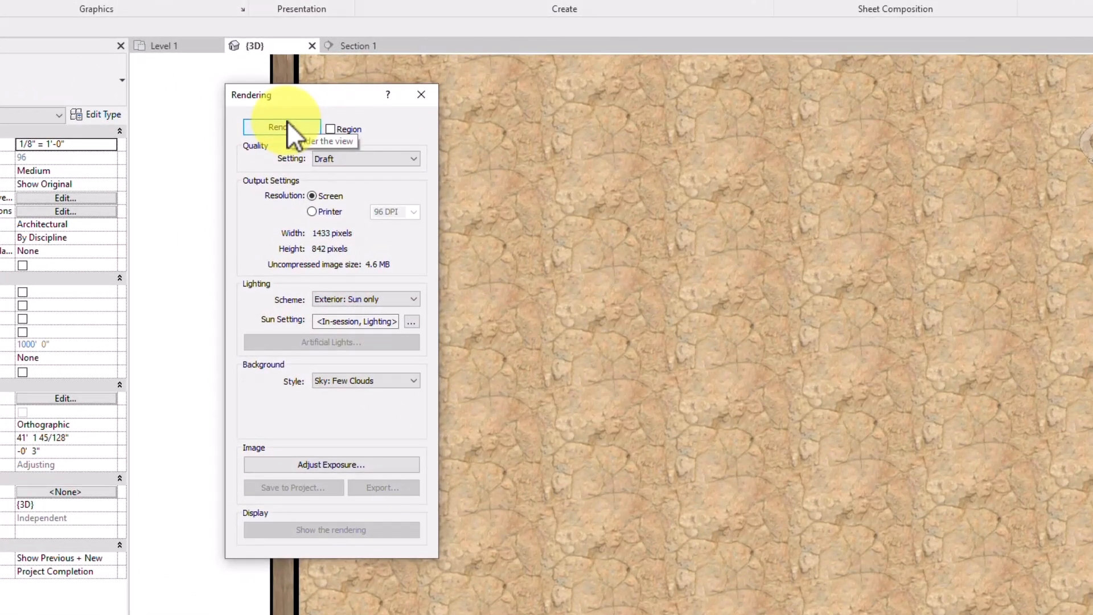
# - Review the render quality, resolution and lighting scheme options, keeping Draft, Screen and Exterior: Sun only
pyautogui.click(338, 182)
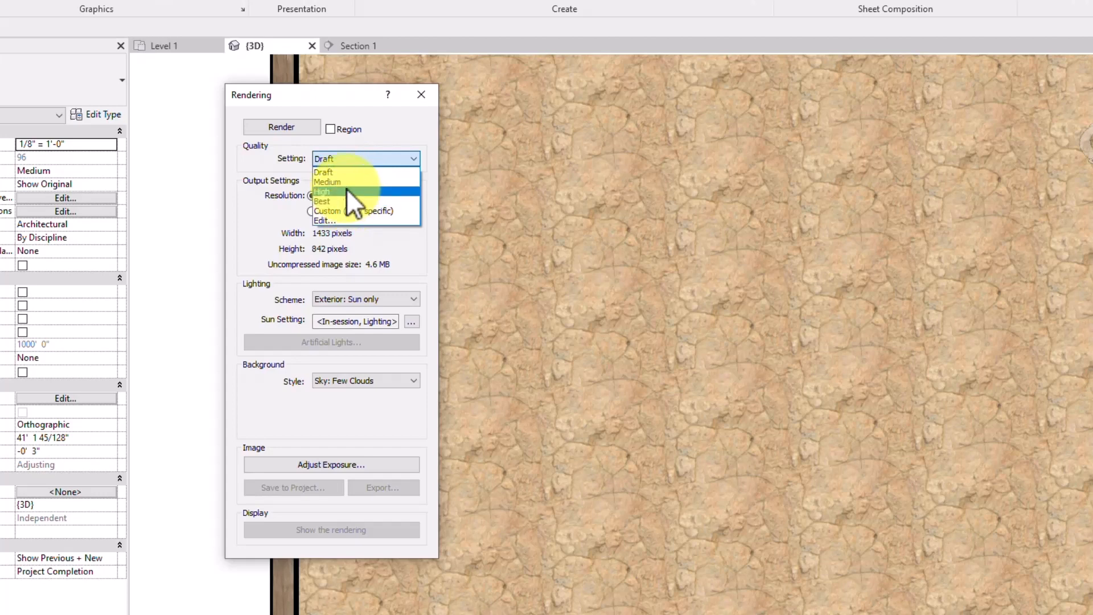
pyautogui.click(354, 174)
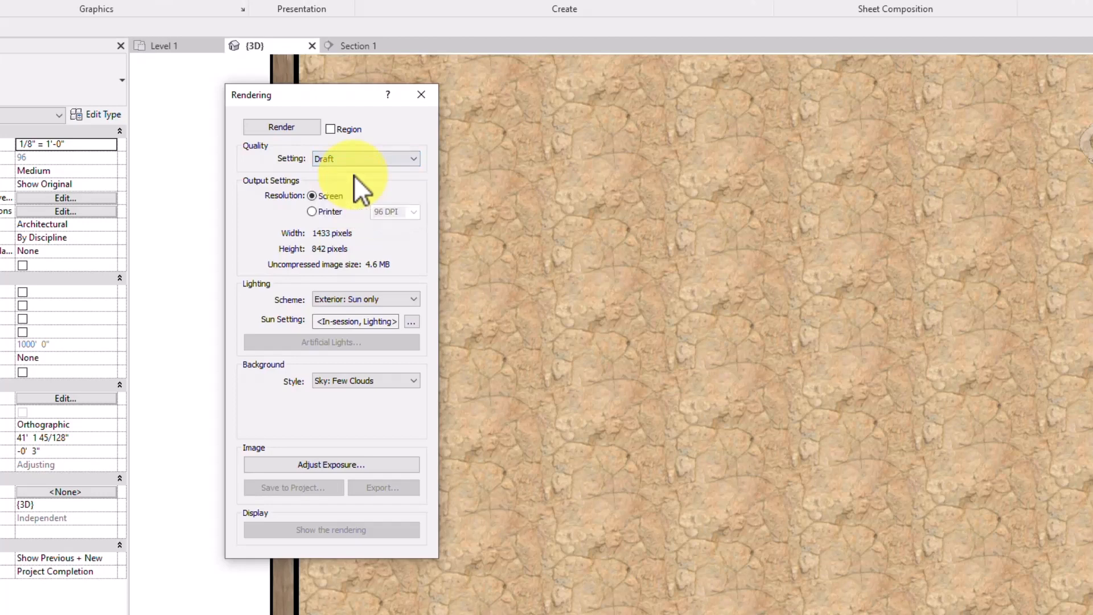
pyautogui.click(325, 211)
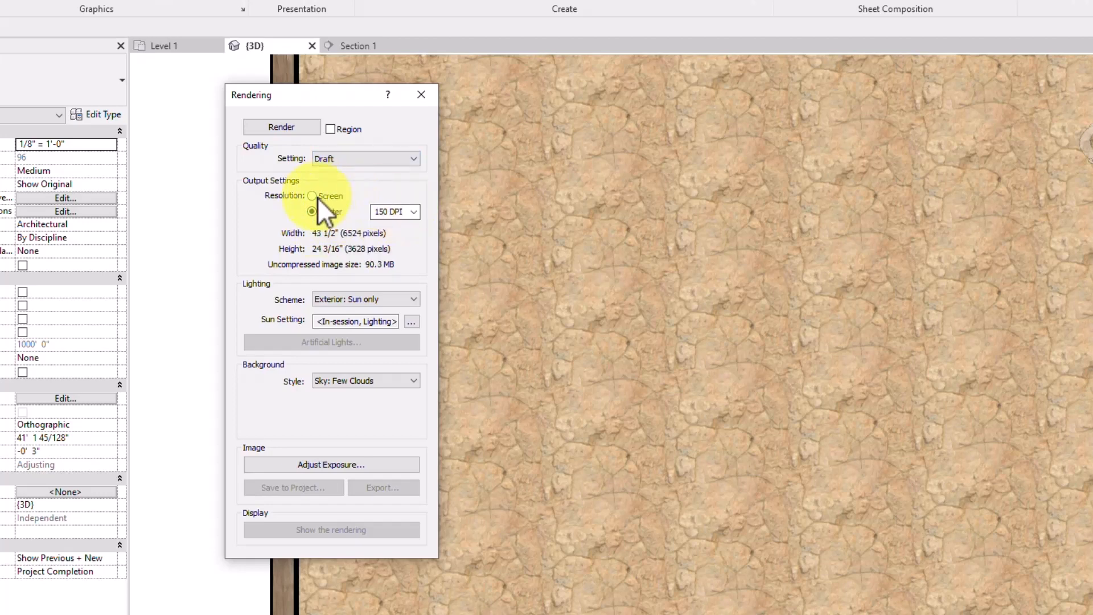
pyautogui.click(317, 197)
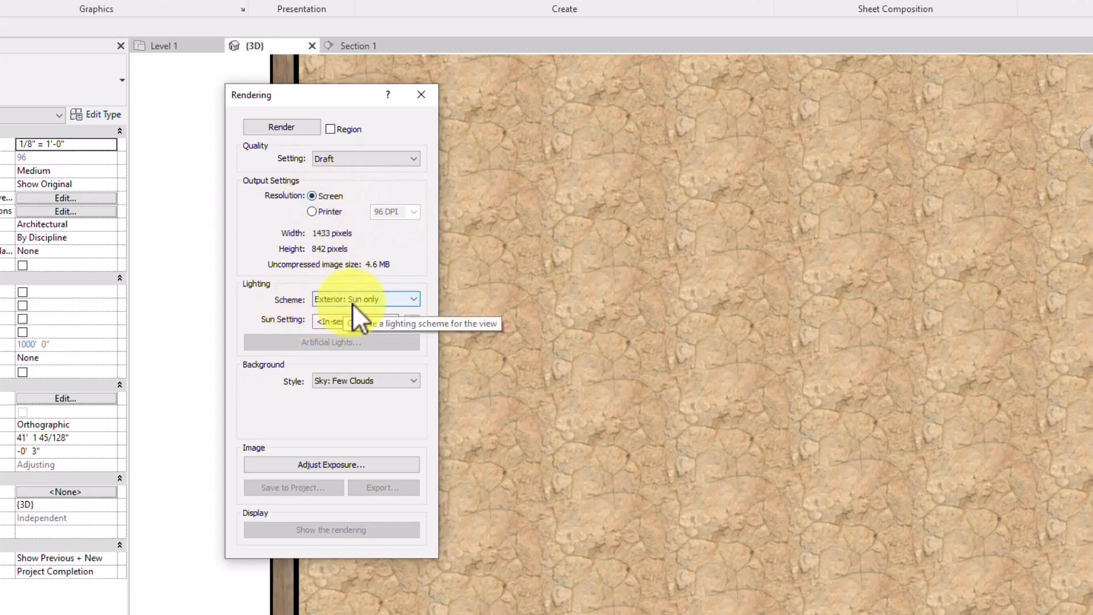
pyautogui.click(363, 301)
pyautogui.click(363, 302)
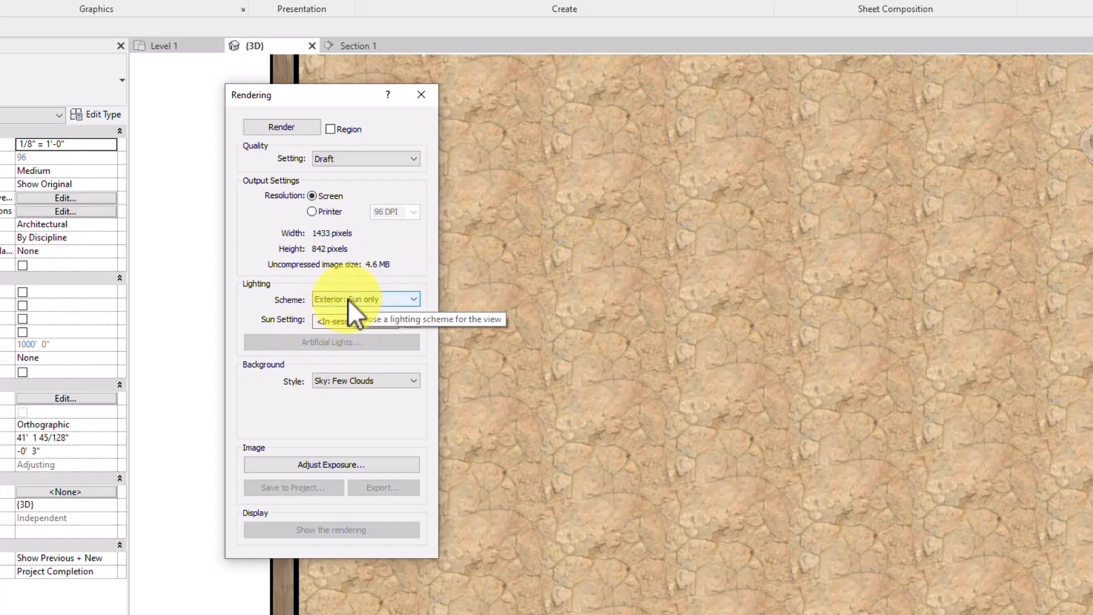
pyautogui.click(349, 300)
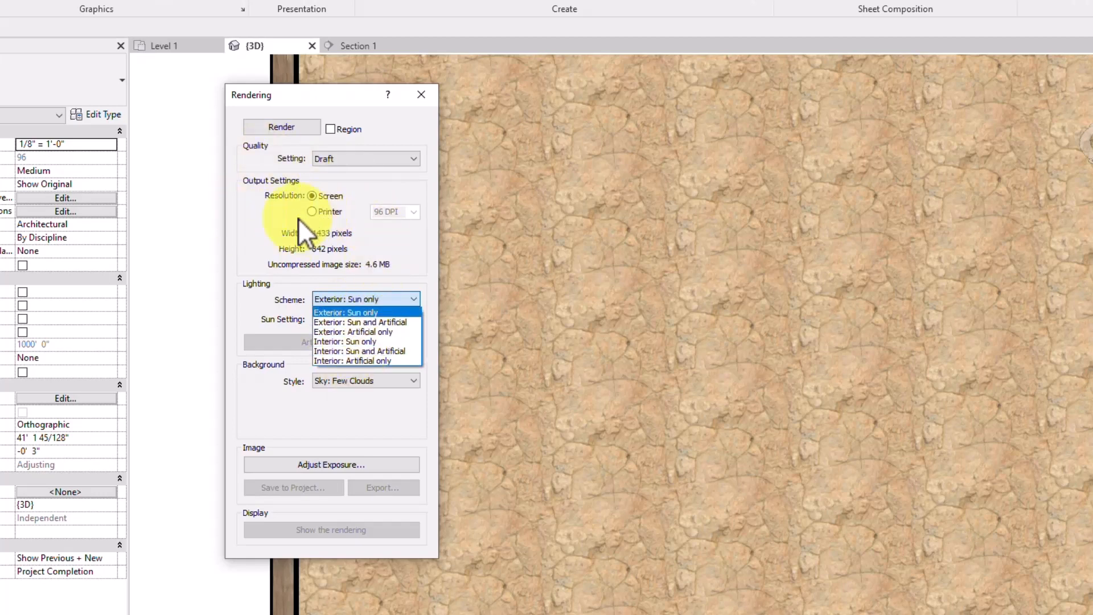
pyautogui.click(268, 230)
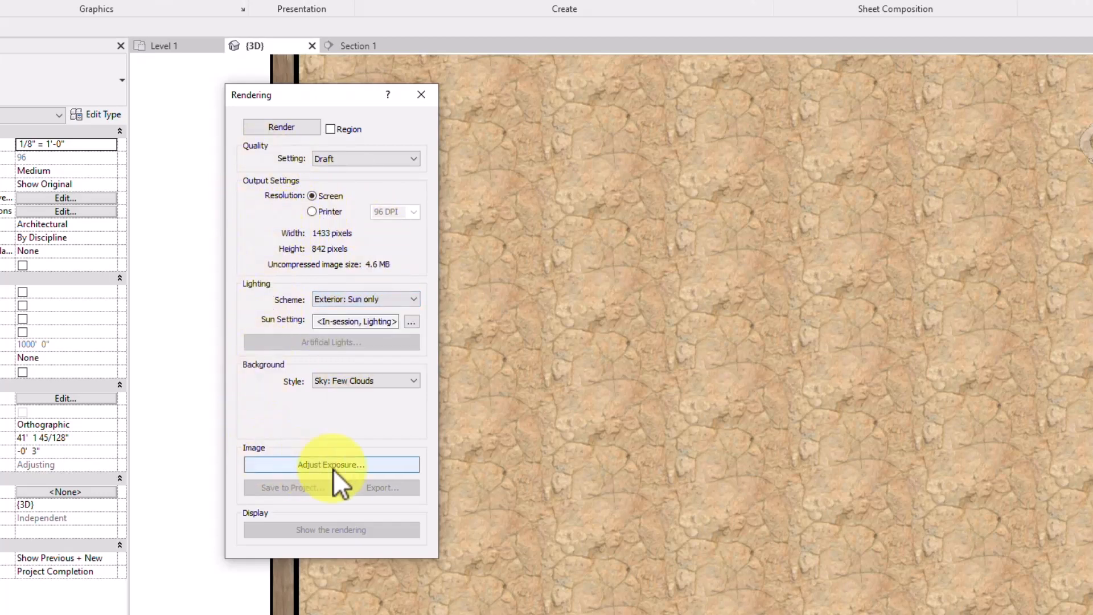
# - Render the 3D view of the stone wall and examine the bump detail in the rendered image
pyautogui.click(284, 124)
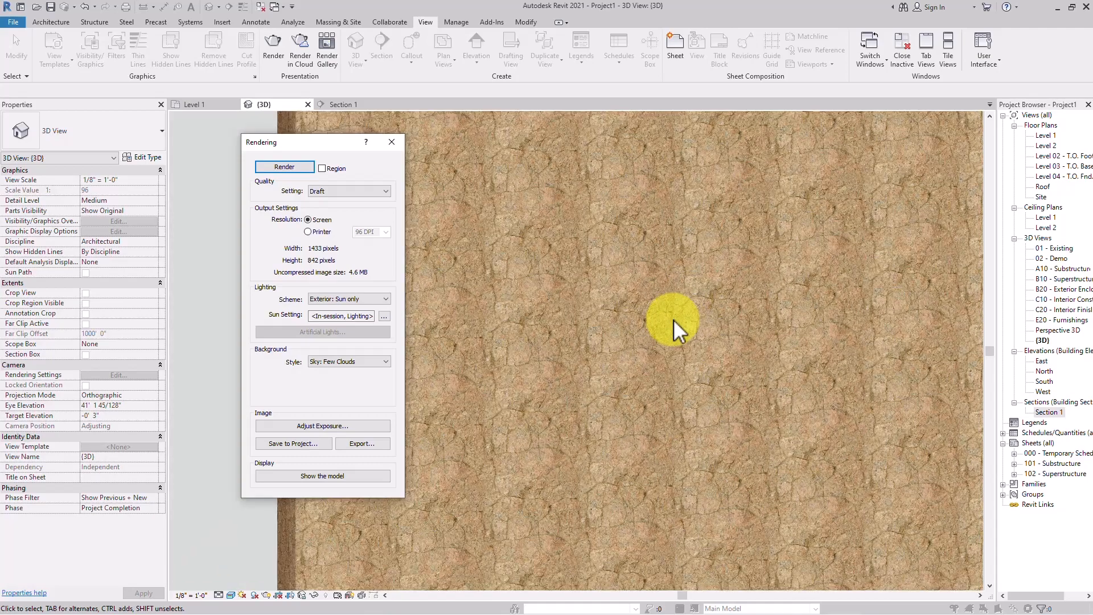
pyautogui.scroll(5, 674, 319)
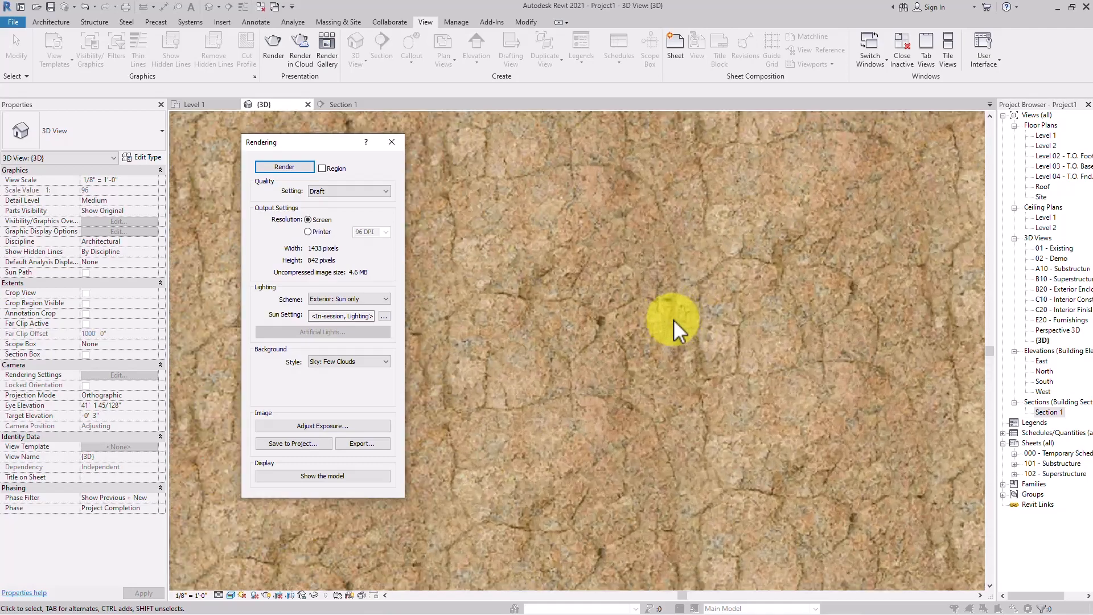
pyautogui.scroll(-2, 674, 320)
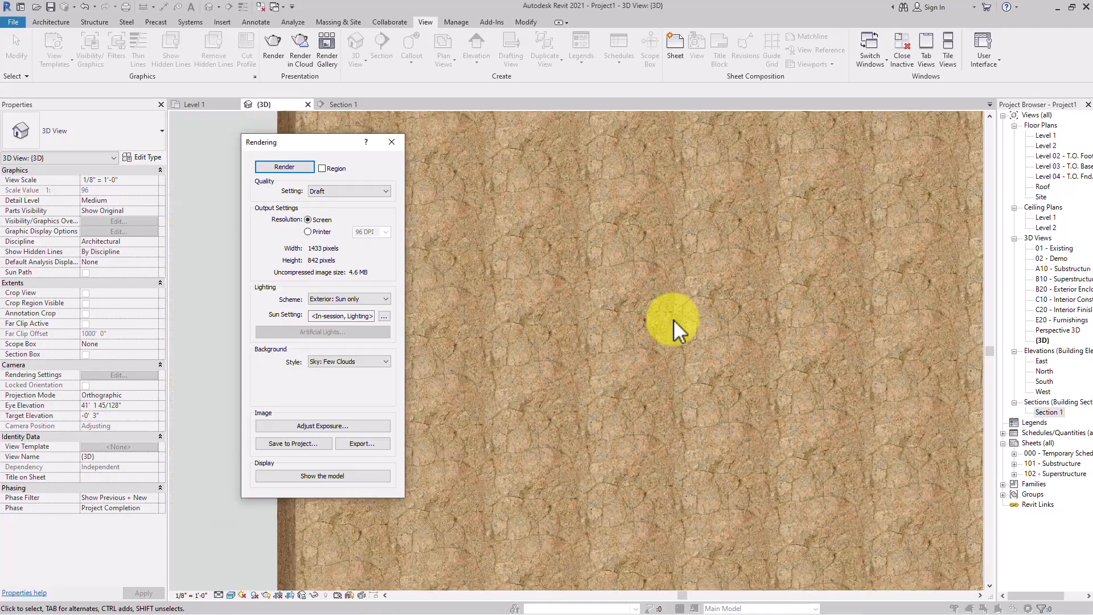
# - Save the rendered image to the project with the name "wall preview"
pyautogui.click(308, 444)
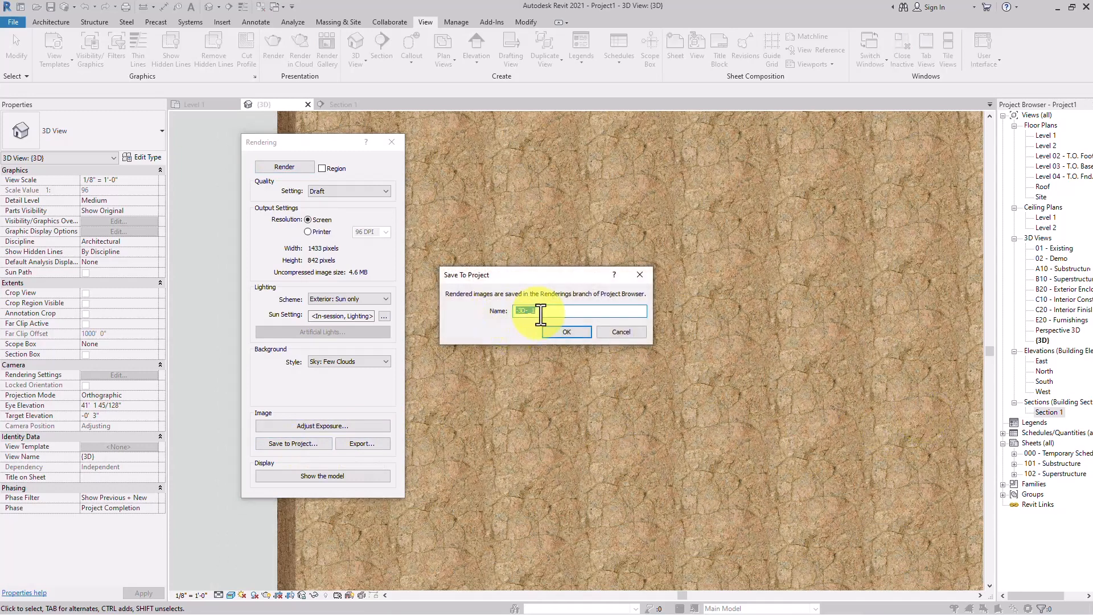
pyautogui.write('wall preview')
pyautogui.click(581, 332)
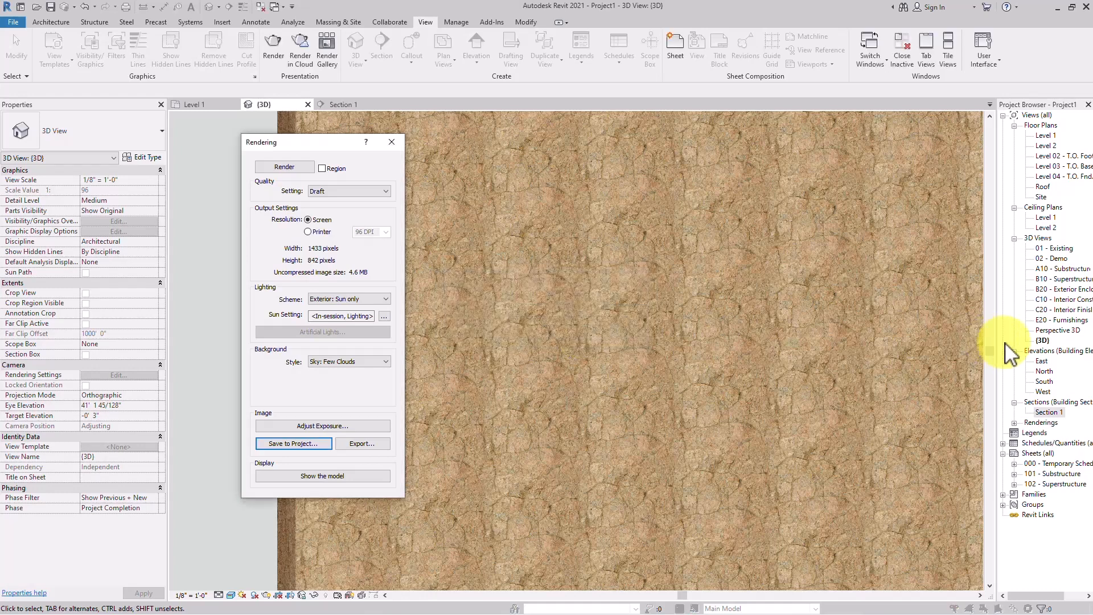
# - Check the image export options without saving a file and close the rendering settings
pyautogui.click(374, 444)
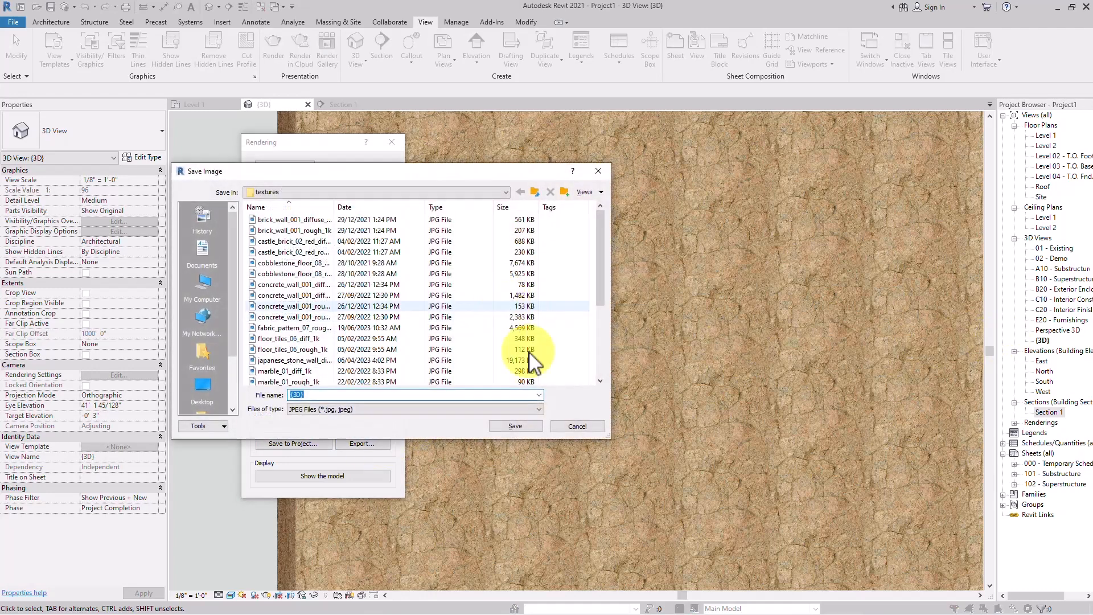
pyautogui.click(569, 428)
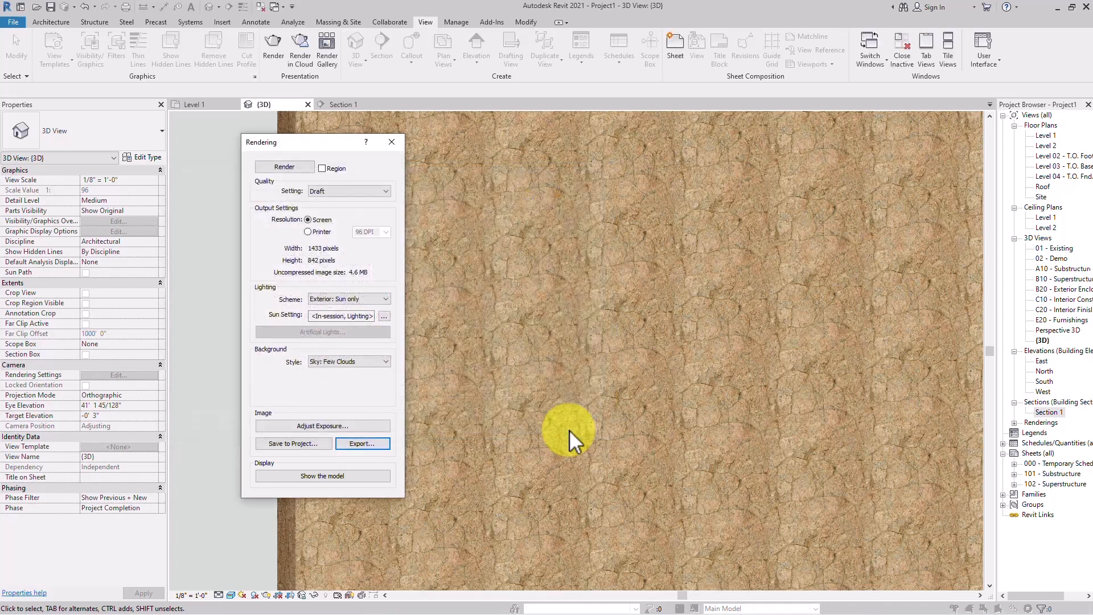
pyautogui.click(393, 143)
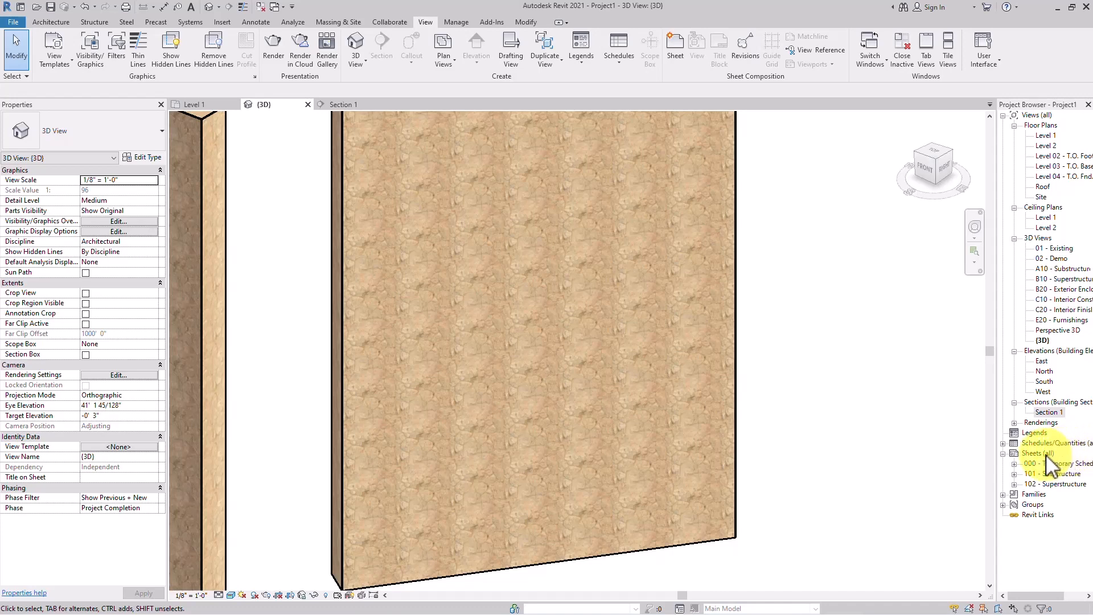
# - Open the saved wall preview image from the project's renderings
pyautogui.click(1014, 422)
pyautogui.click(1047, 411)
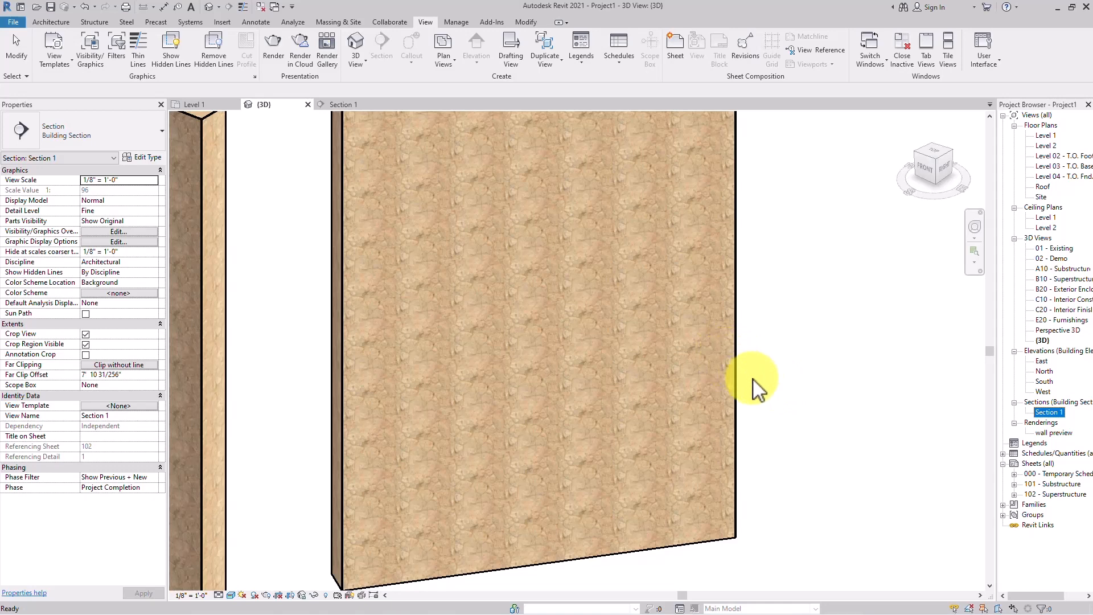
pyautogui.doubleClick(1052, 433)
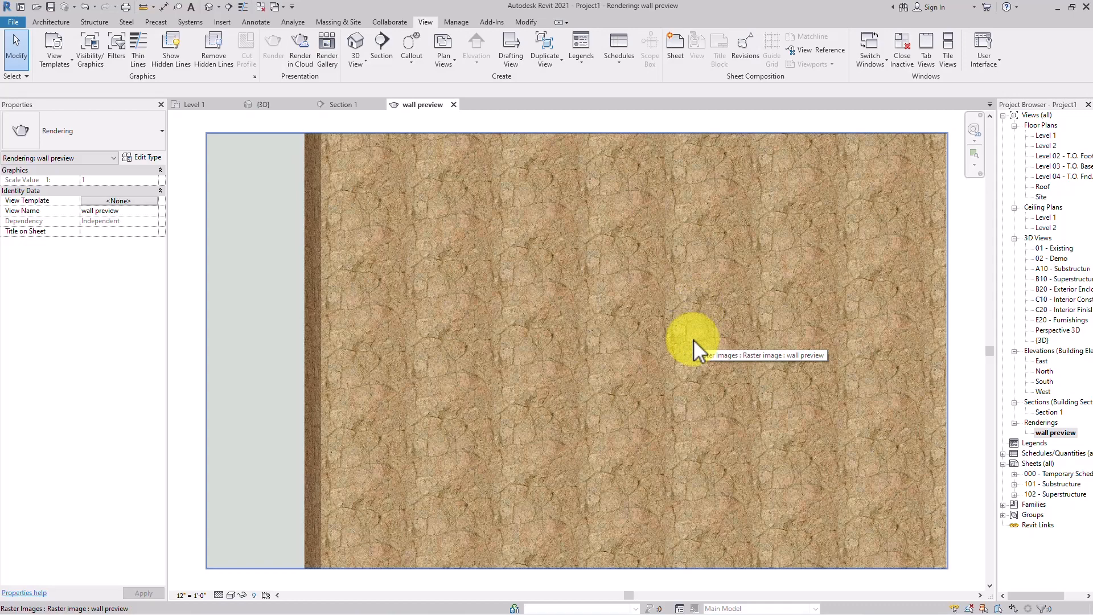
# - Examine the stone texture and bump relief across the wall preview rendering
pyautogui.scroll(3, 583, 335)
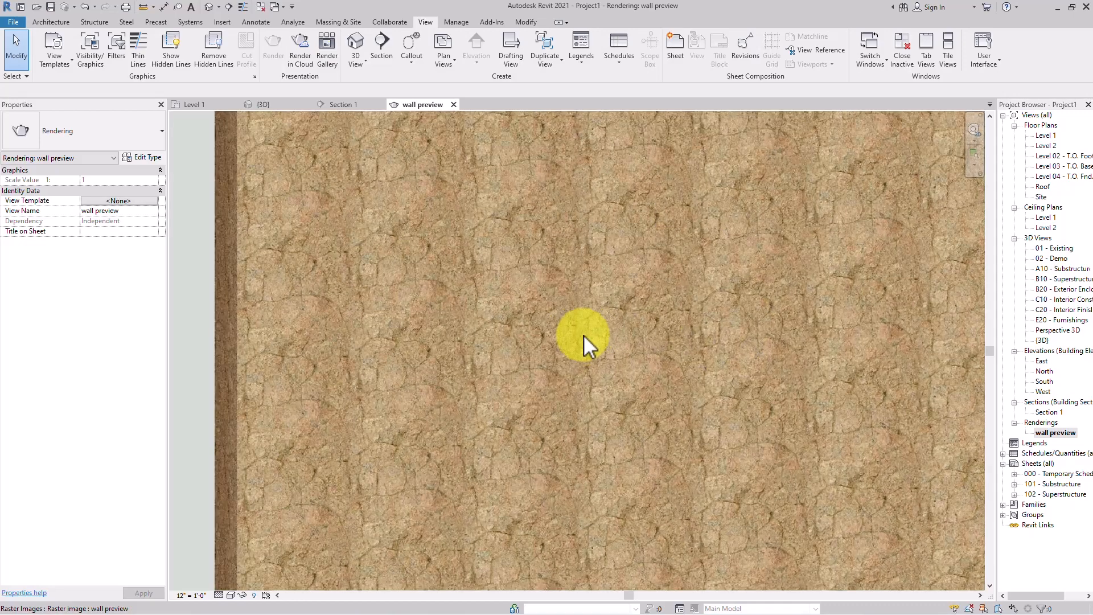
pyautogui.scroll(-2, 512, 308)
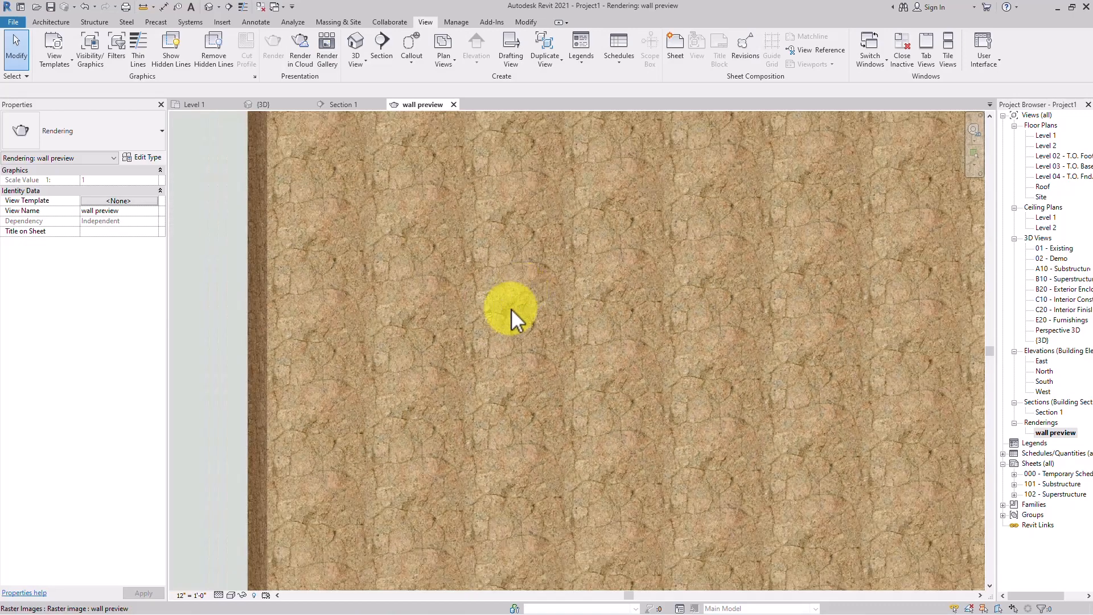
pyautogui.scroll(1, 512, 309)
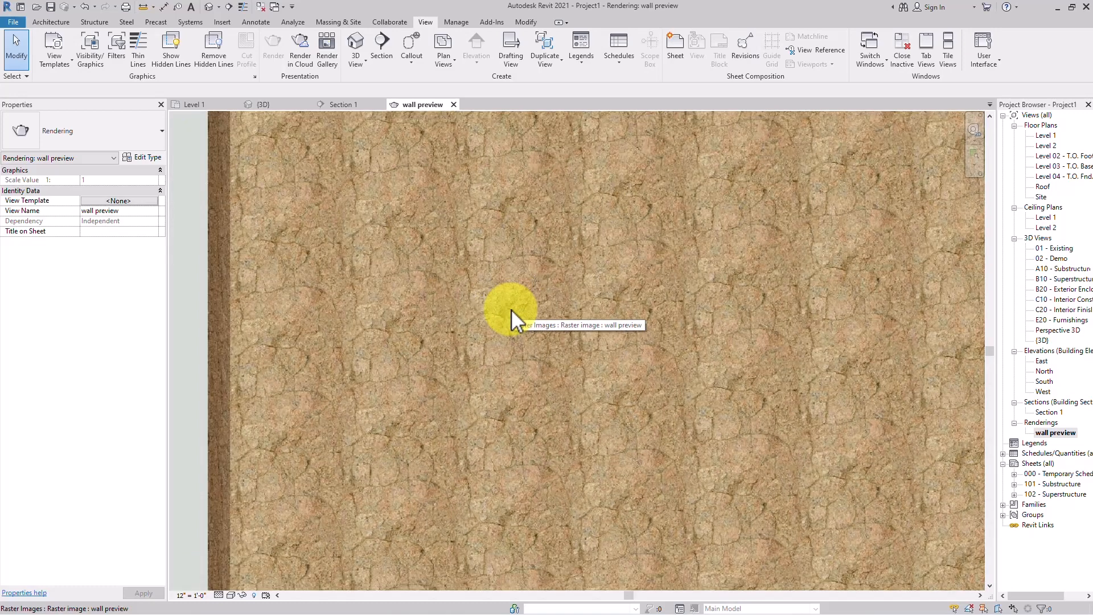
pyautogui.scroll(-1, 538, 316)
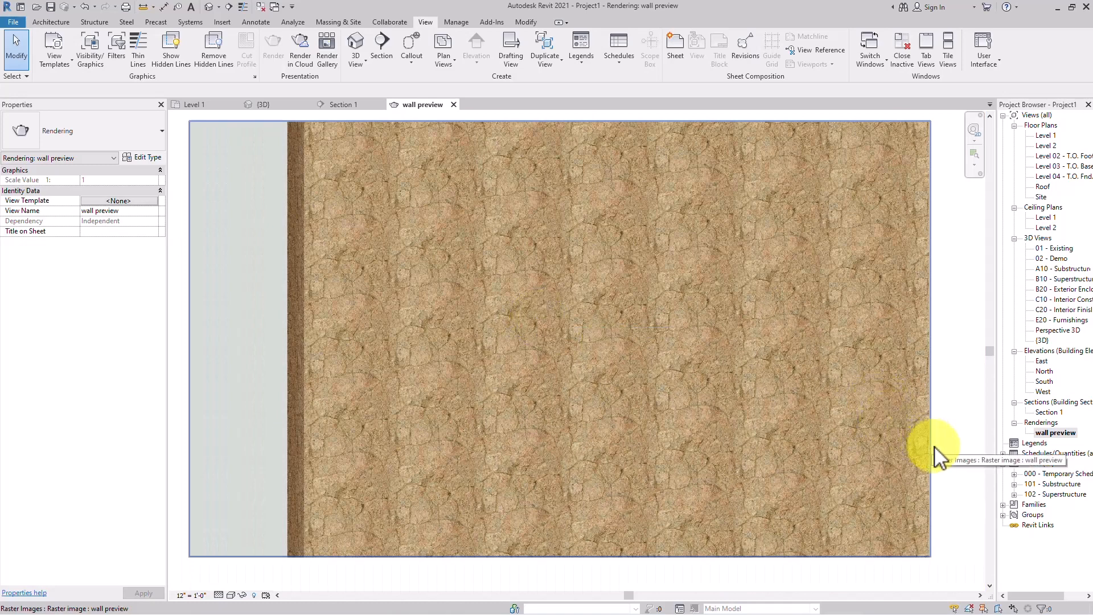
pyautogui.scroll(-1, 760, 395)
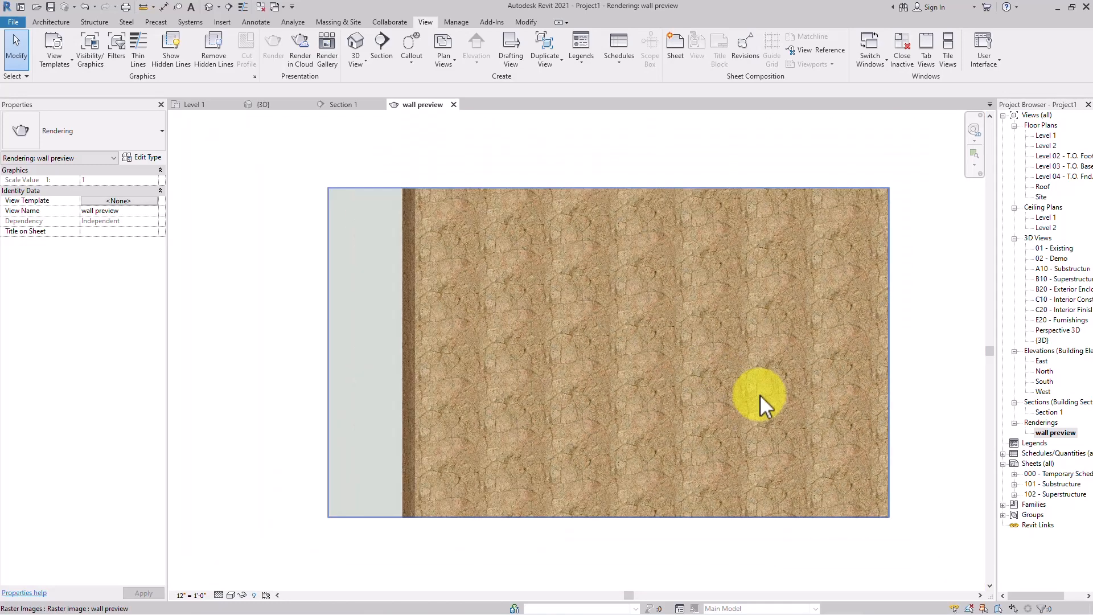
pyautogui.scroll(1, 450, 320)
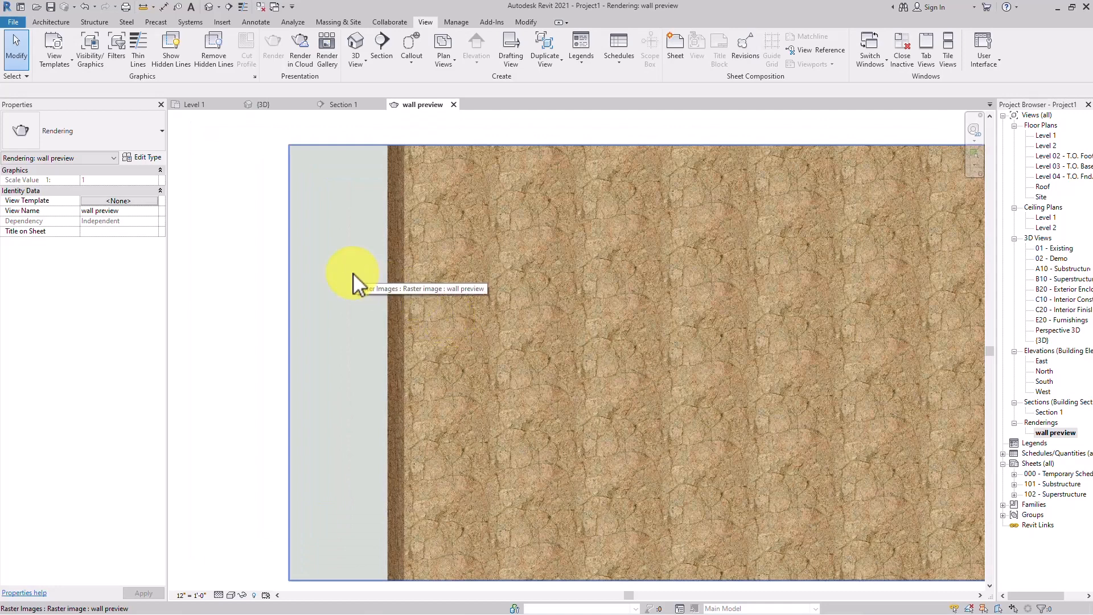
pyautogui.scroll(-1, 353, 272)
pyautogui.scroll(1, 462, 289)
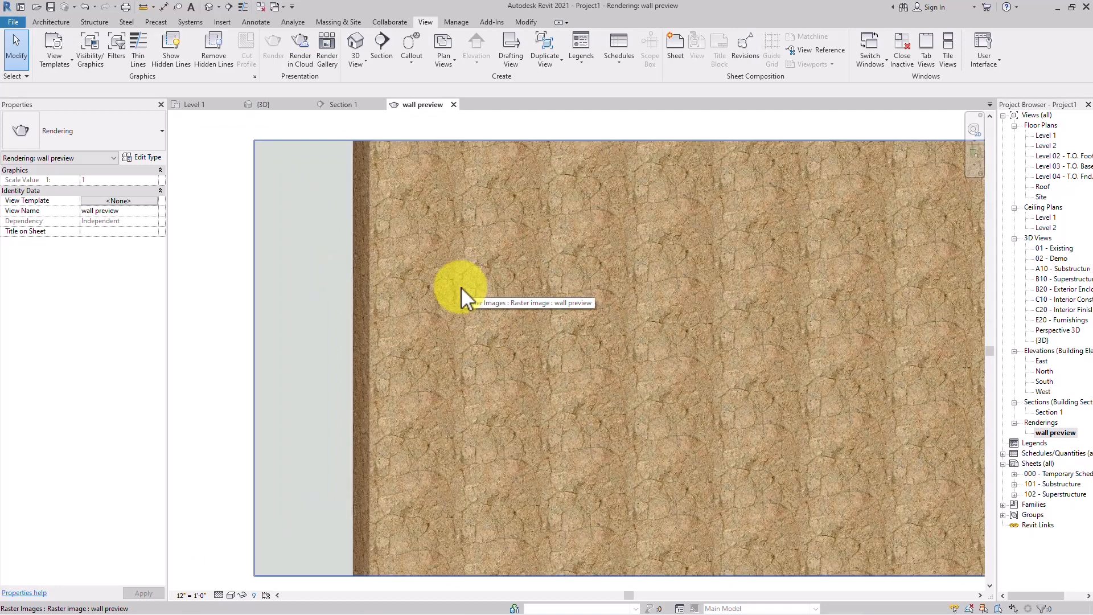